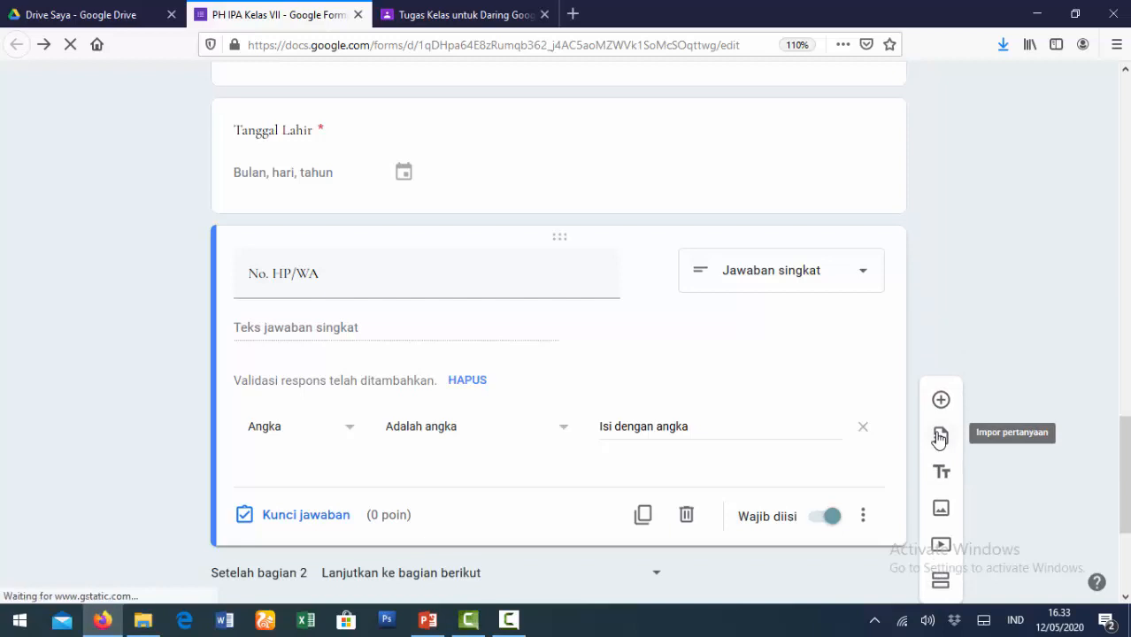
- Title section 3 'Pilihan Ganda', describe it as 'Pilihlah Jawaban yang paling tepat!', and add a question
scroll(1039, 462, "down", 3)
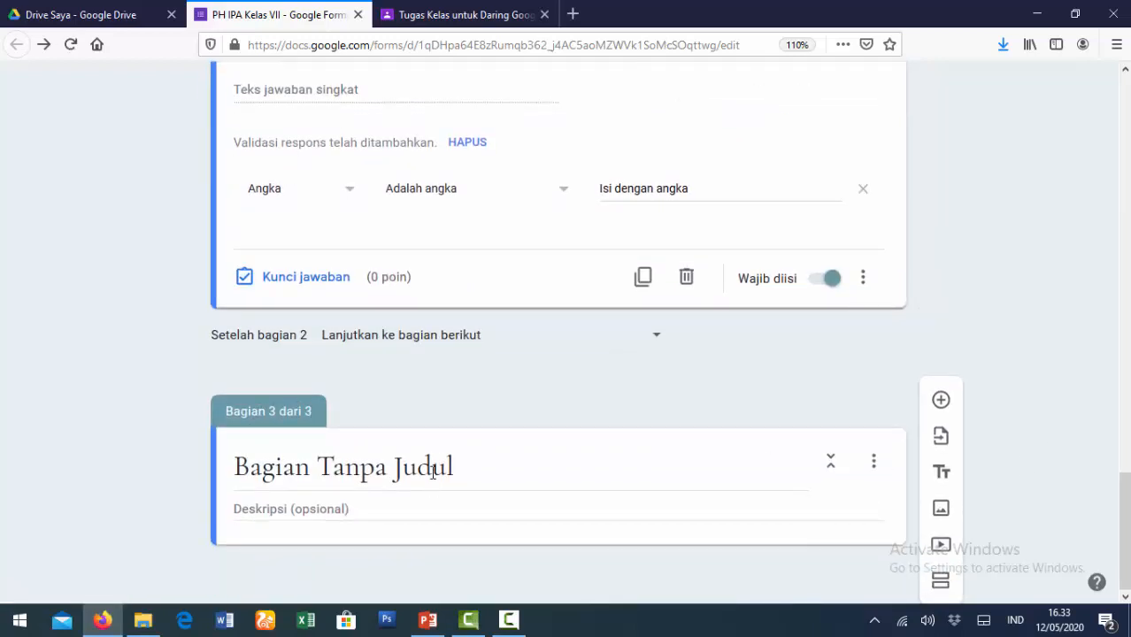
left_click(464, 470)
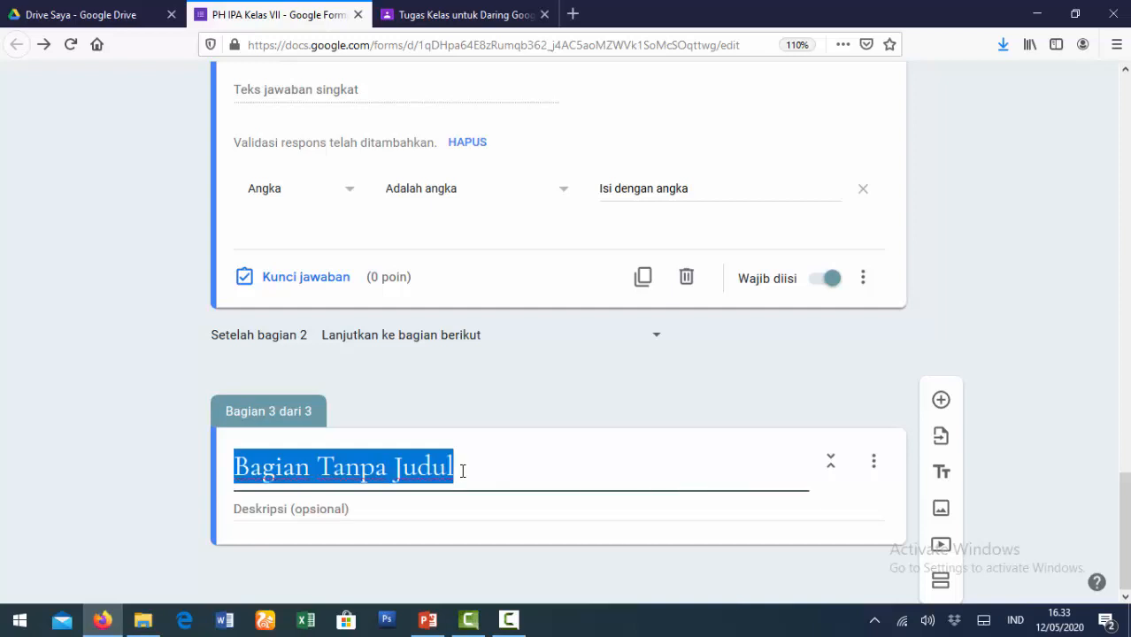
type("Pil")
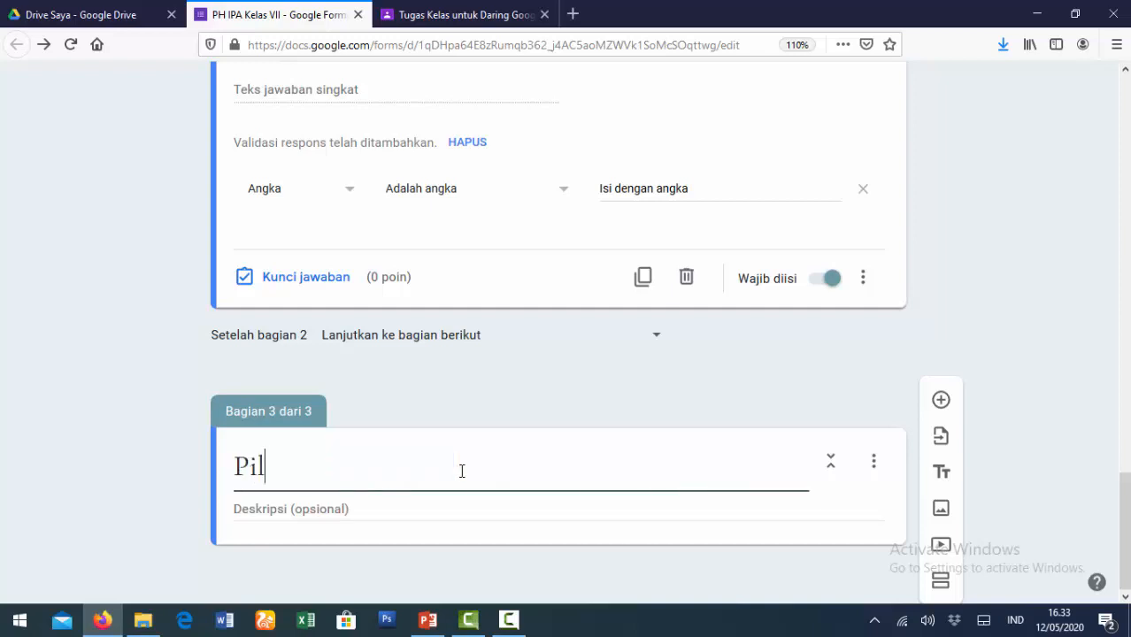
type("ihan Ganda")
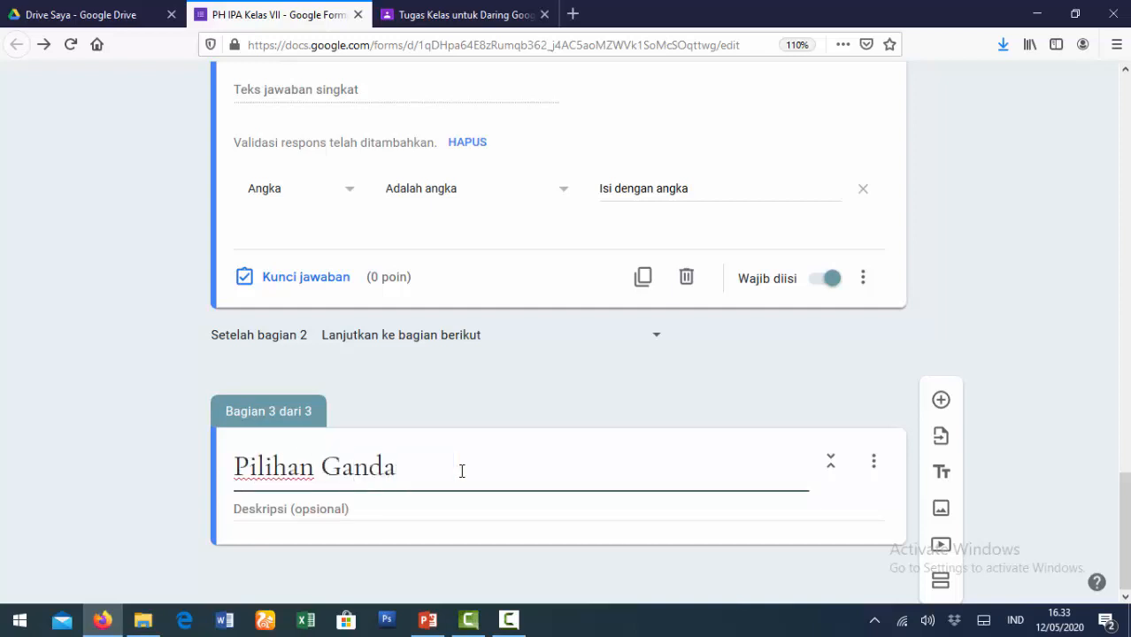
left_click(365, 510)
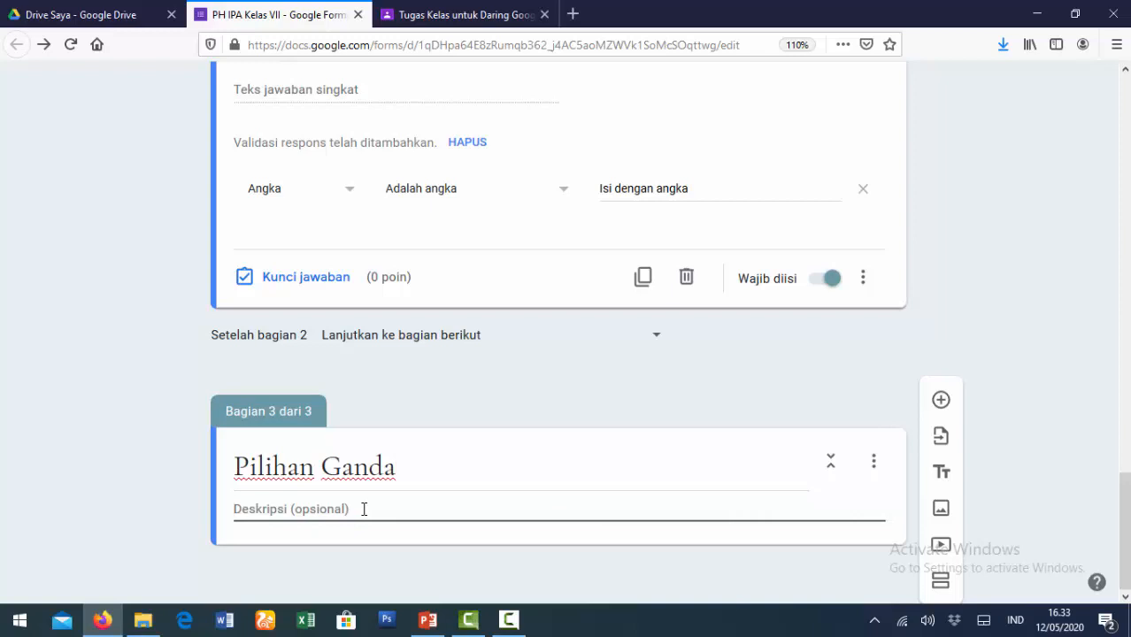
type("Pilihla")
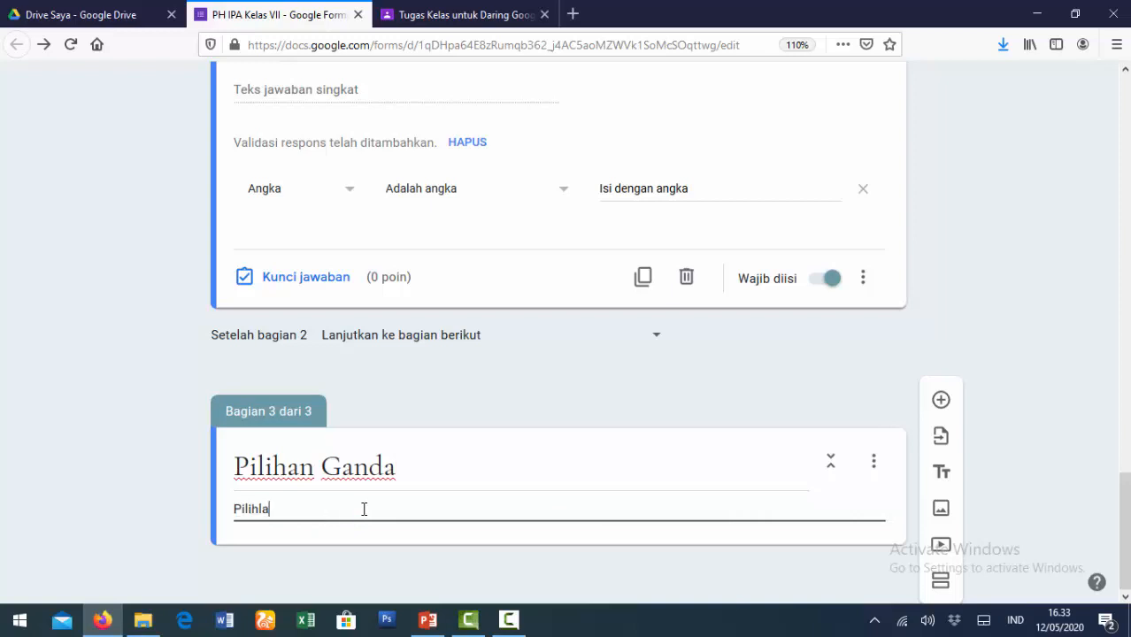
type("h Jawaban y")
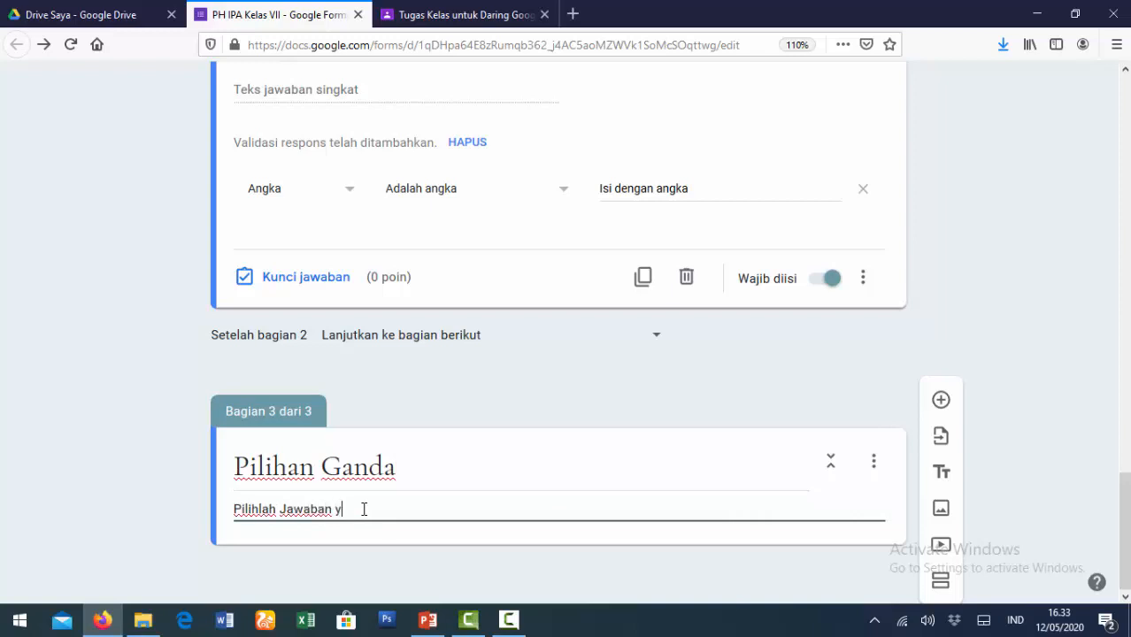
type("ang paling tepat!")
left_click(940, 404)
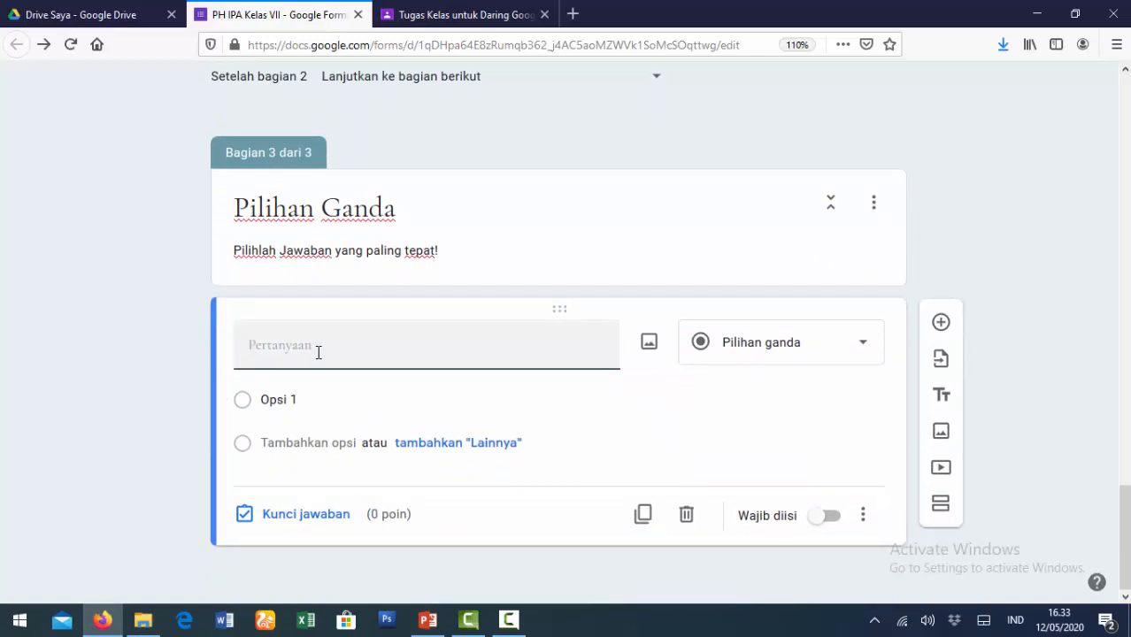
- Write the question 'Zat adalah ....' and keep its type as Pilihan ganda
type("Zat adalah ....")
left_click_drag(311, 345, 333, 346)
left_click(339, 350)
left_click(859, 354)
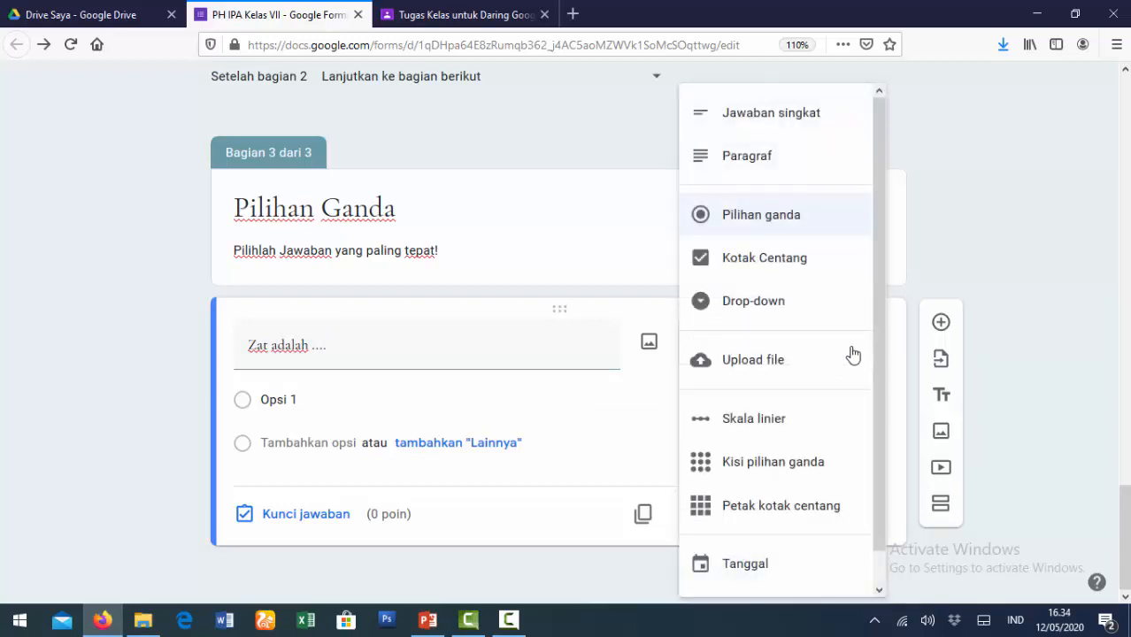
left_click(772, 226)
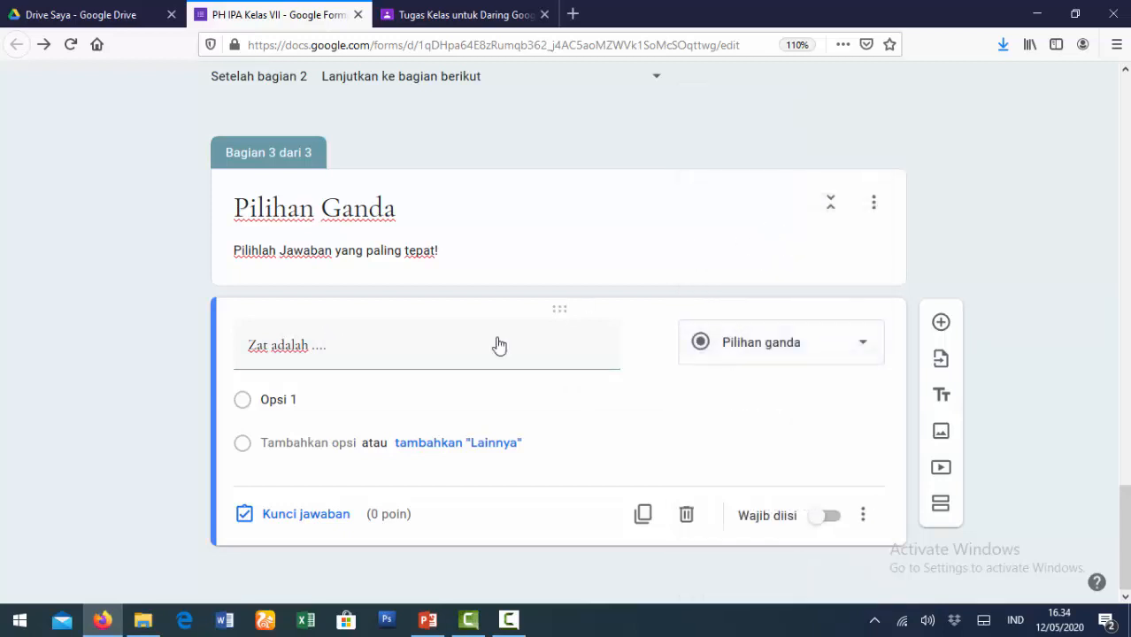
left_click(338, 402)
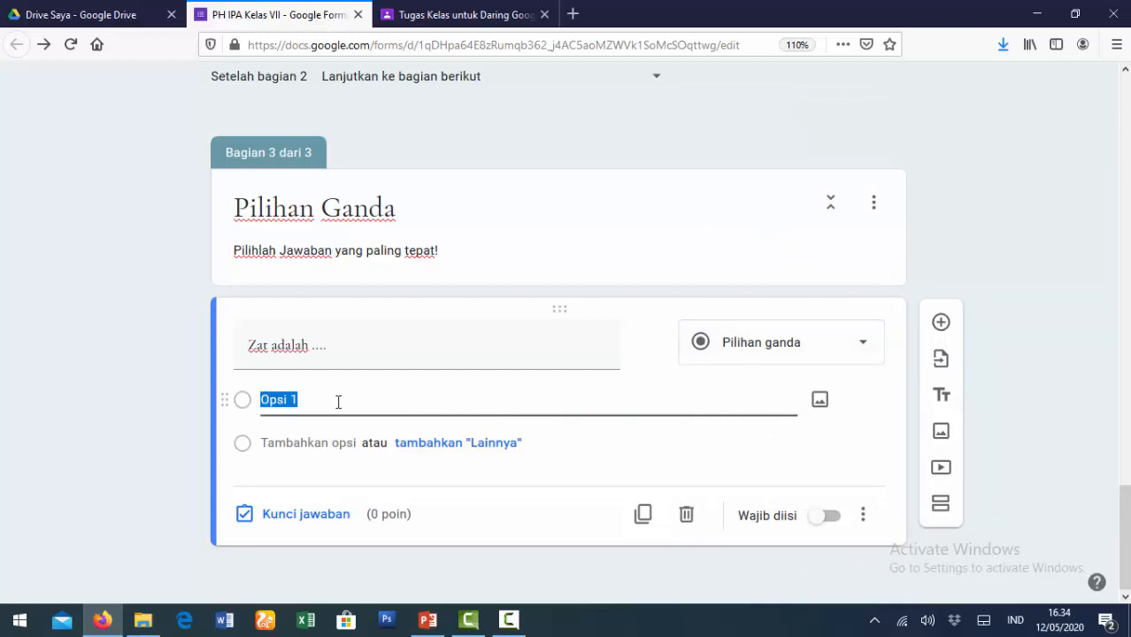
- Enter four options A–D, from 'A. sesuati yang tidak memiliki bentuk' to 'D. sesuatu yang tidak bermassa'
type("A. ")
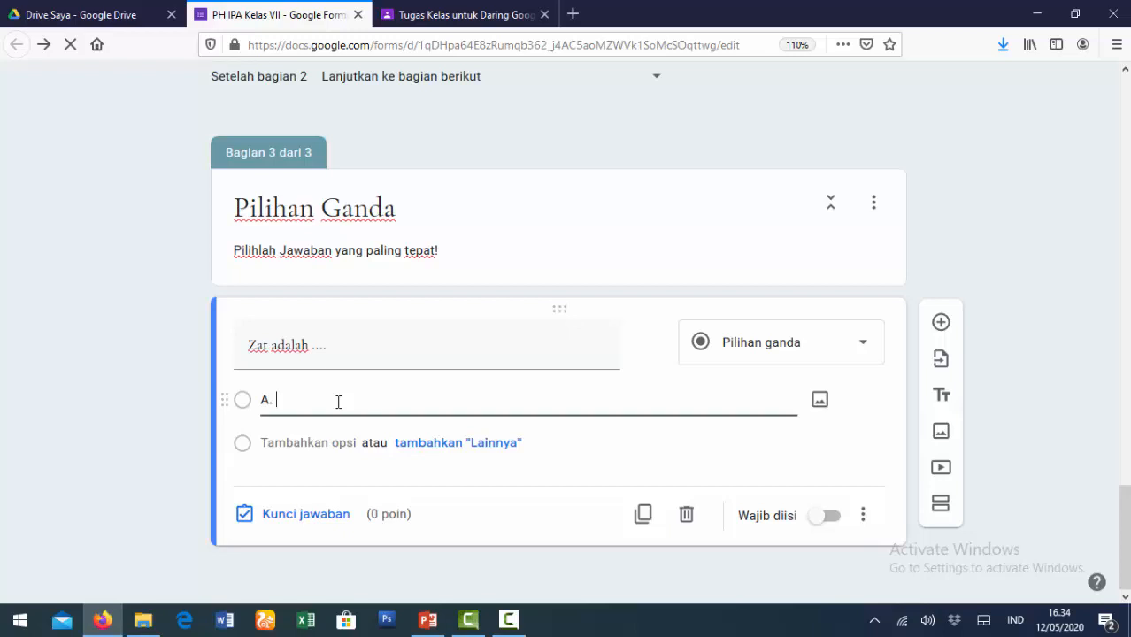
type("sesuati yang tidak memiliki bentuk")
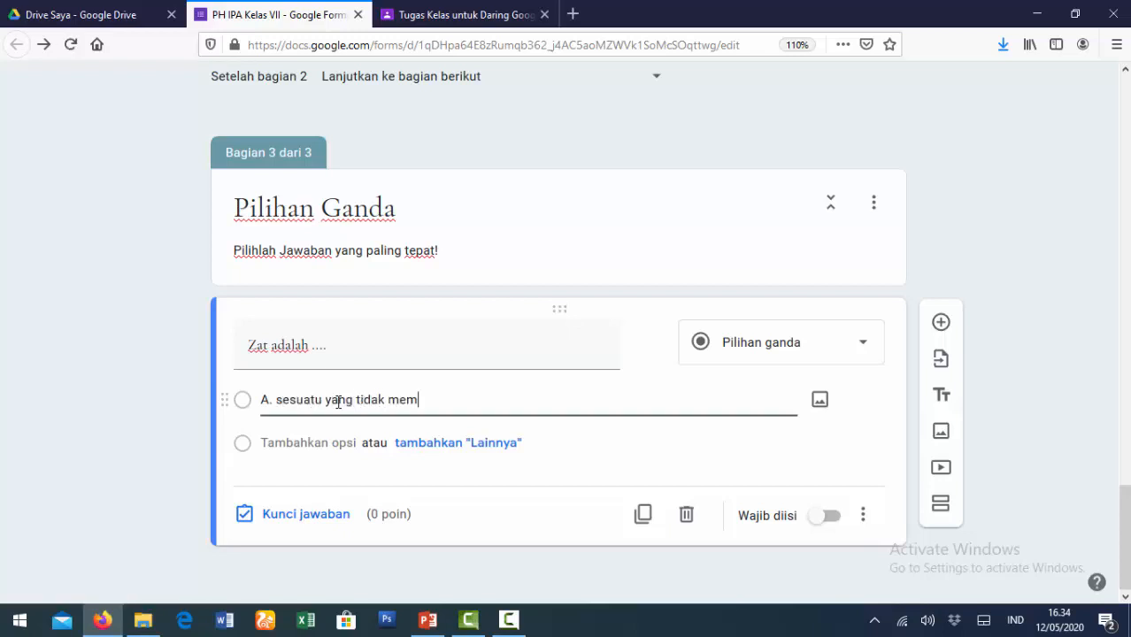
left_click(320, 442)
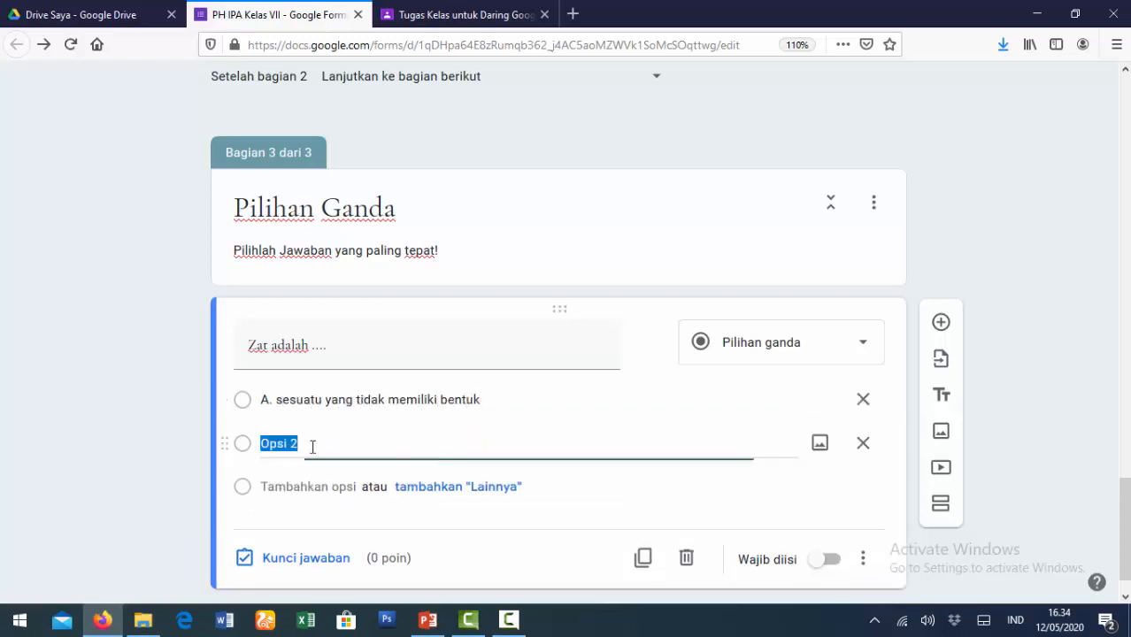
type("B. sesuatu")
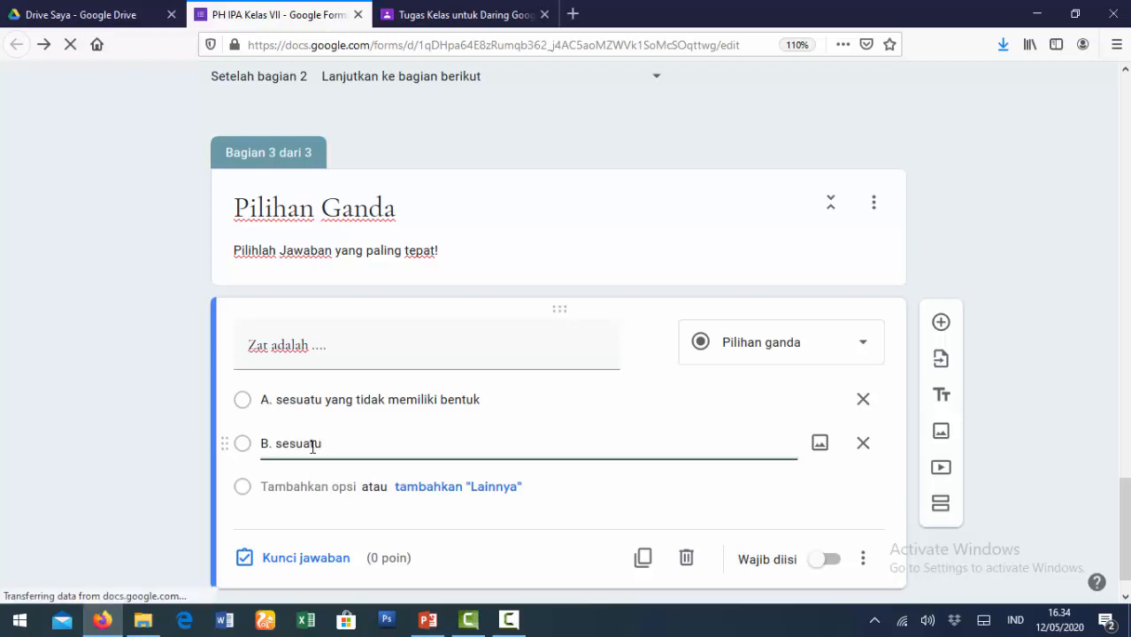
type(" yang memilik")
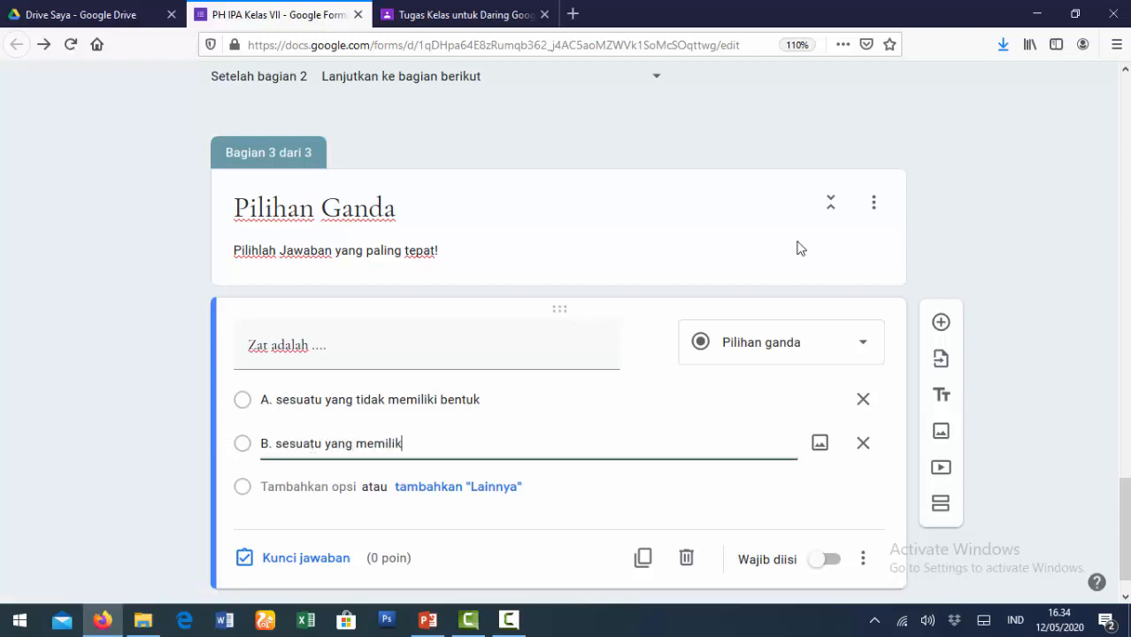
type("i massa dan menempati ruang")
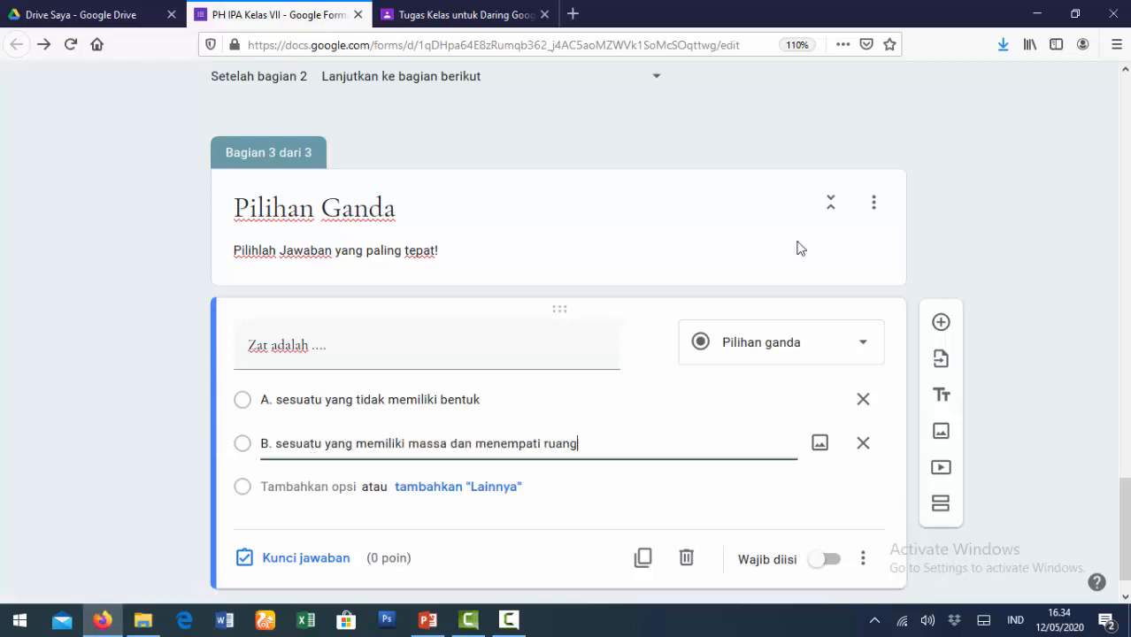
left_click(323, 488)
type("C")
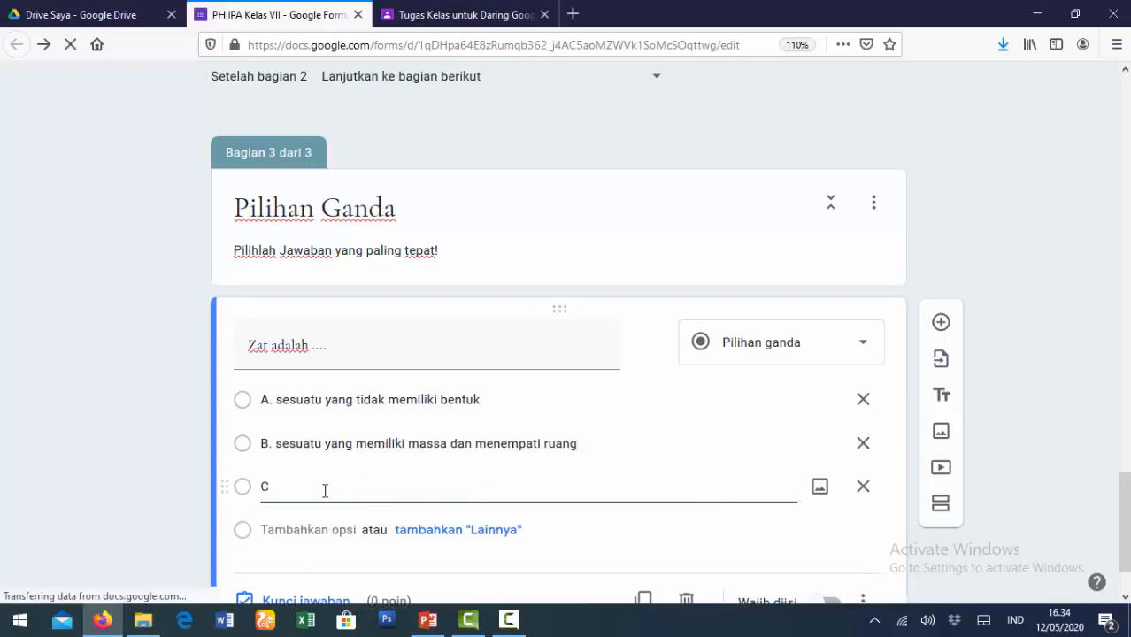
type(". sesuatu yan")
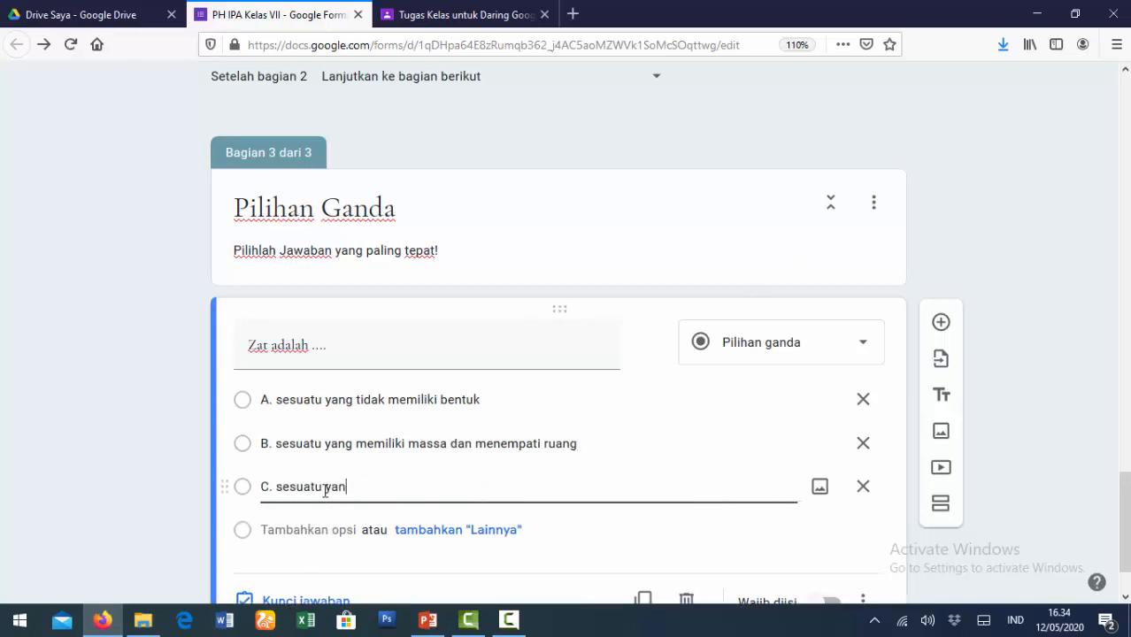
type("g memiliki bent")
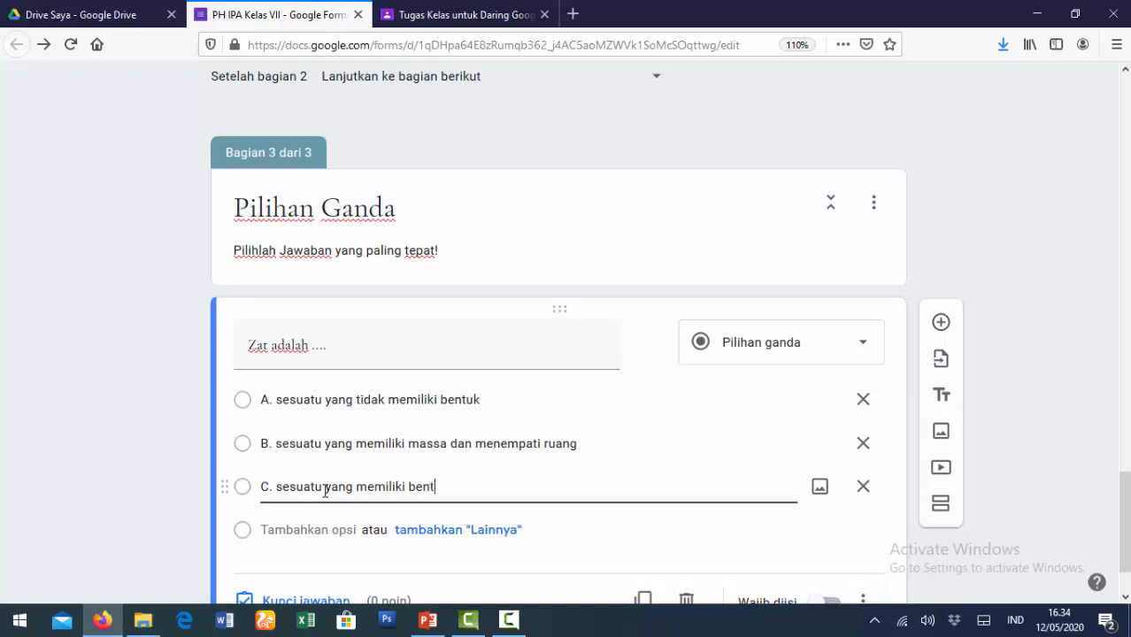
type("uk berubah-ubah")
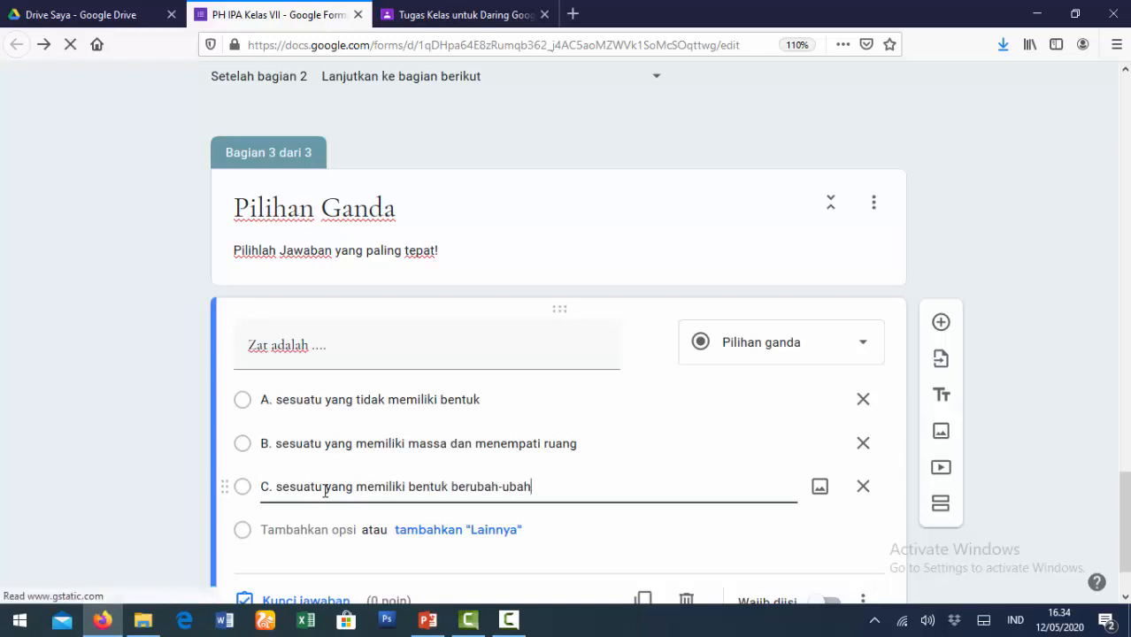
left_click(310, 531)
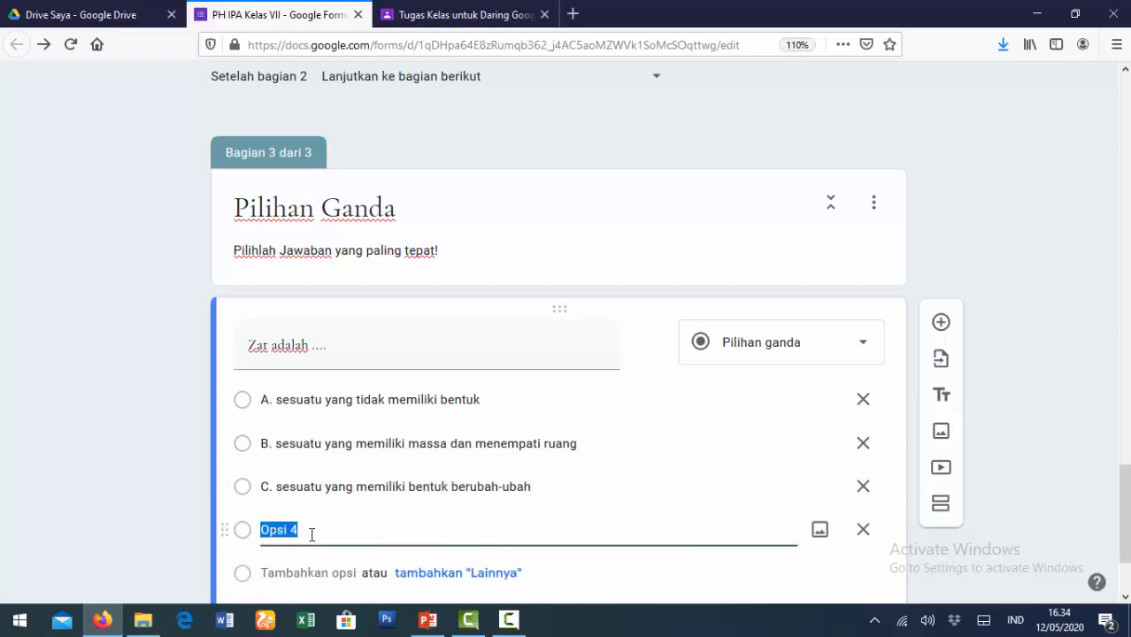
type("D. sesuatu yang tidak bermassa")
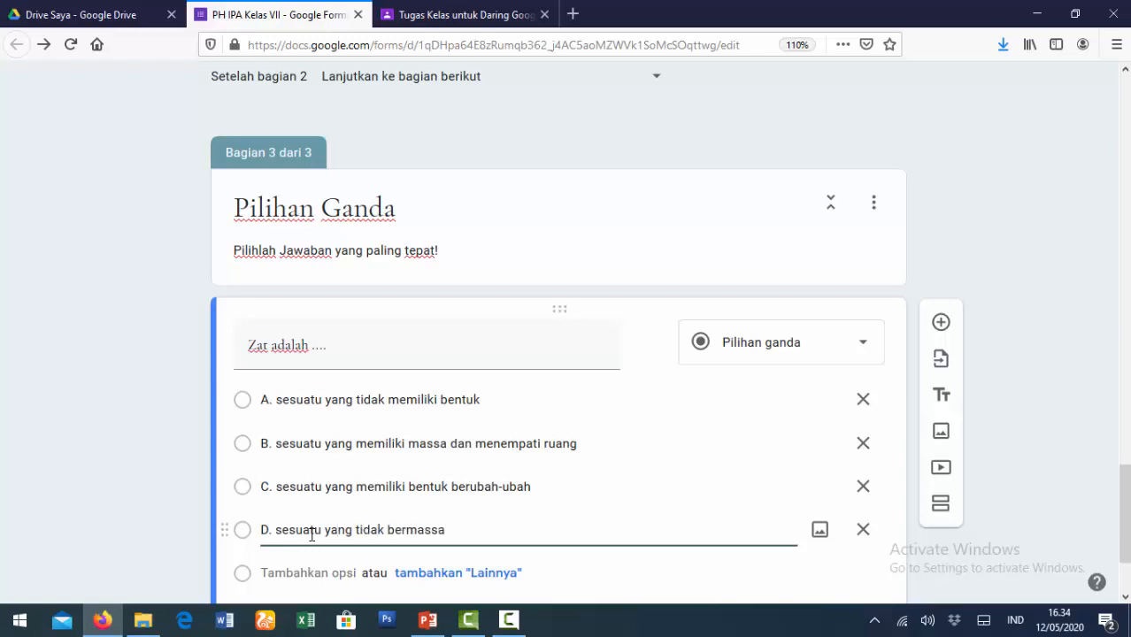
scroll(311, 534, "down", 3)
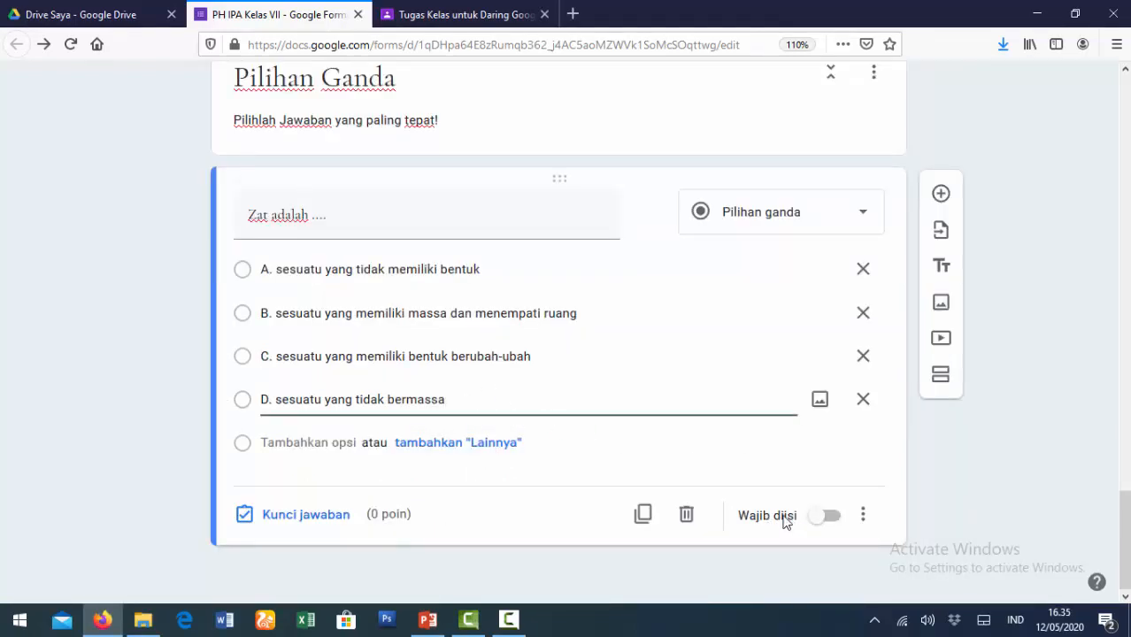
- Make 'Zat adalah ....' required, mark option B correct, and give it 20 points
left_click(824, 522)
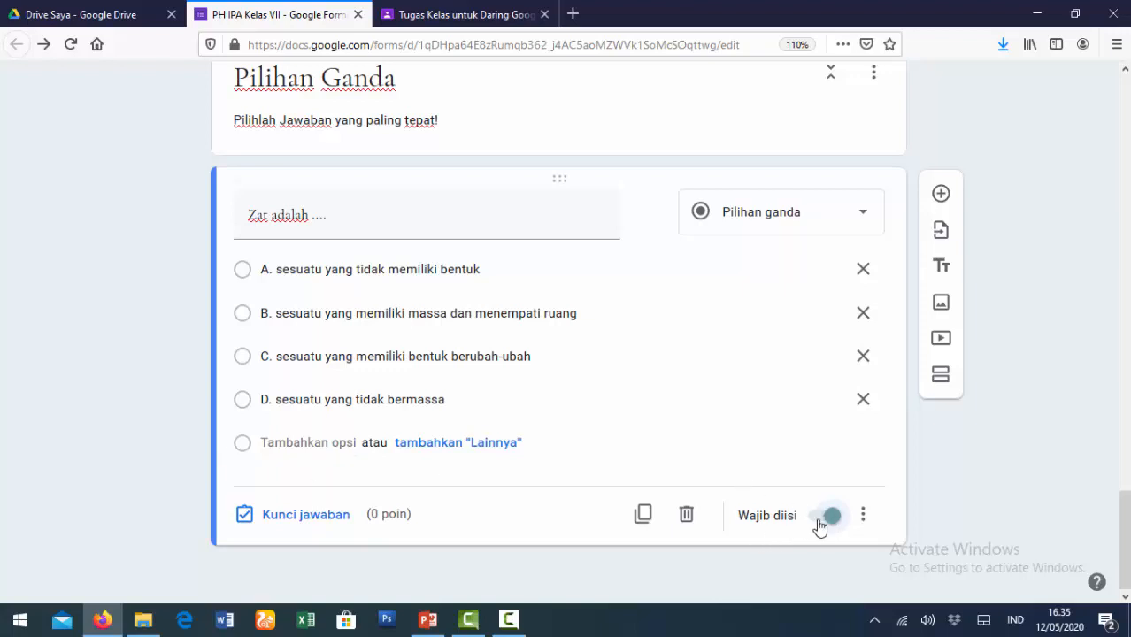
left_click(301, 522)
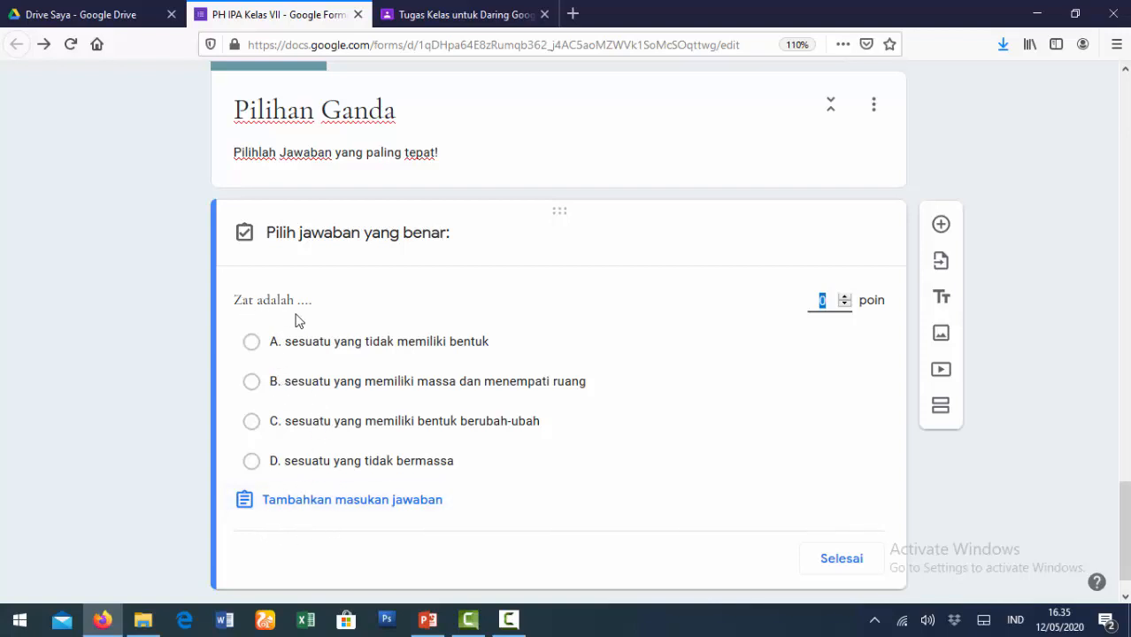
left_click(252, 382)
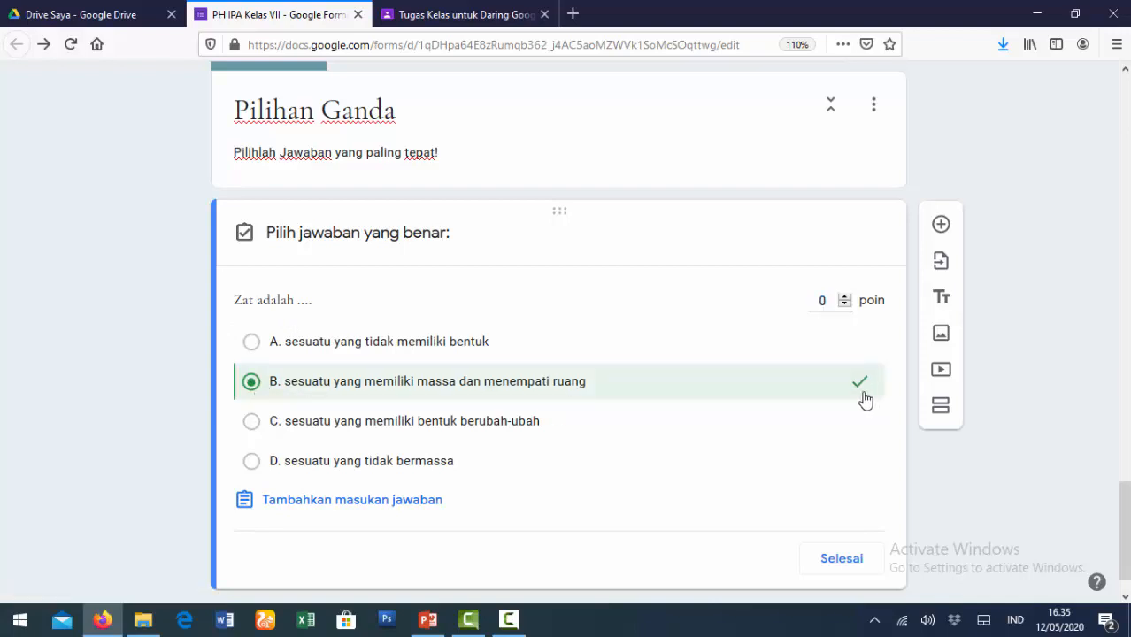
left_click(820, 301)
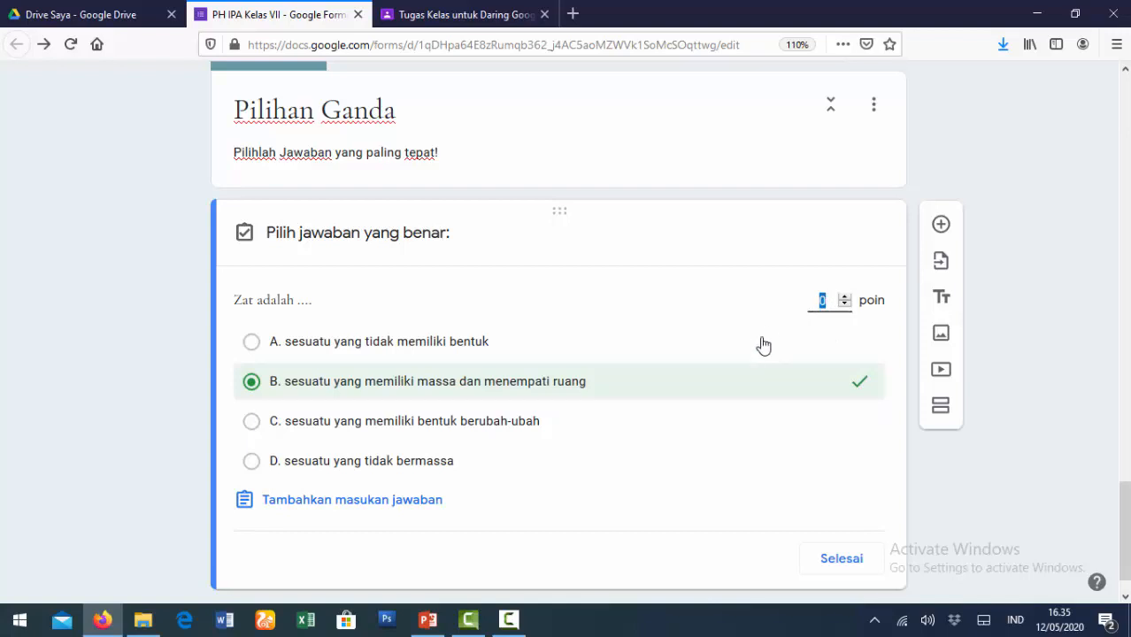
type("20")
scroll(676, 373, "down", 1)
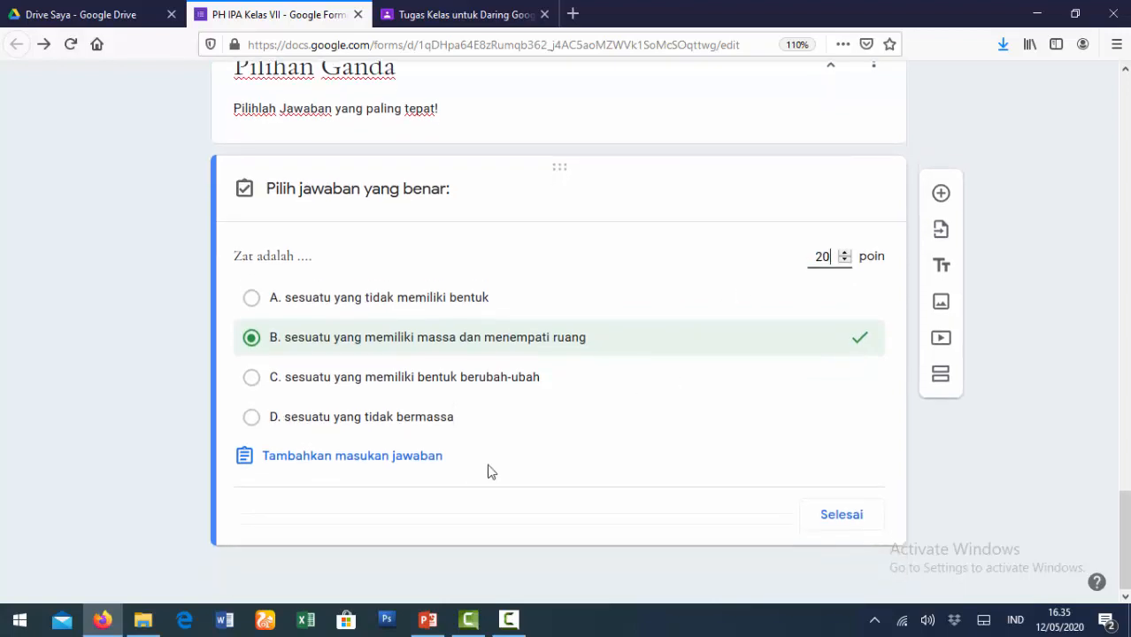
left_click(847, 520)
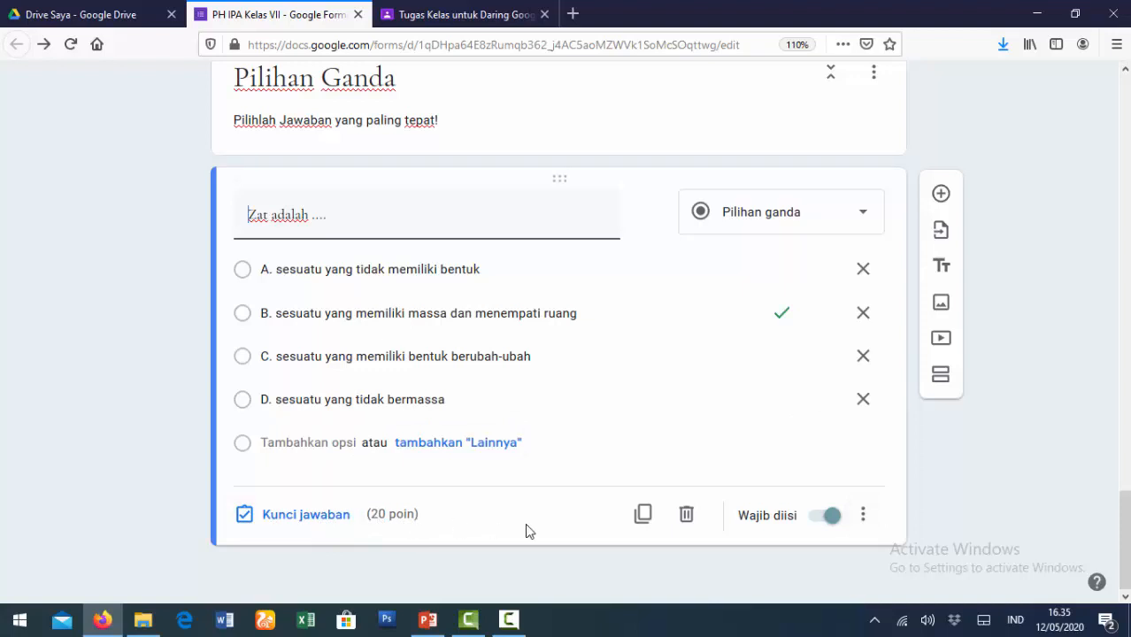
- Add a second question: 'Perubahan wujud yang melepas kalor ... ditunjukkan oleh ....'
left_click(941, 195)
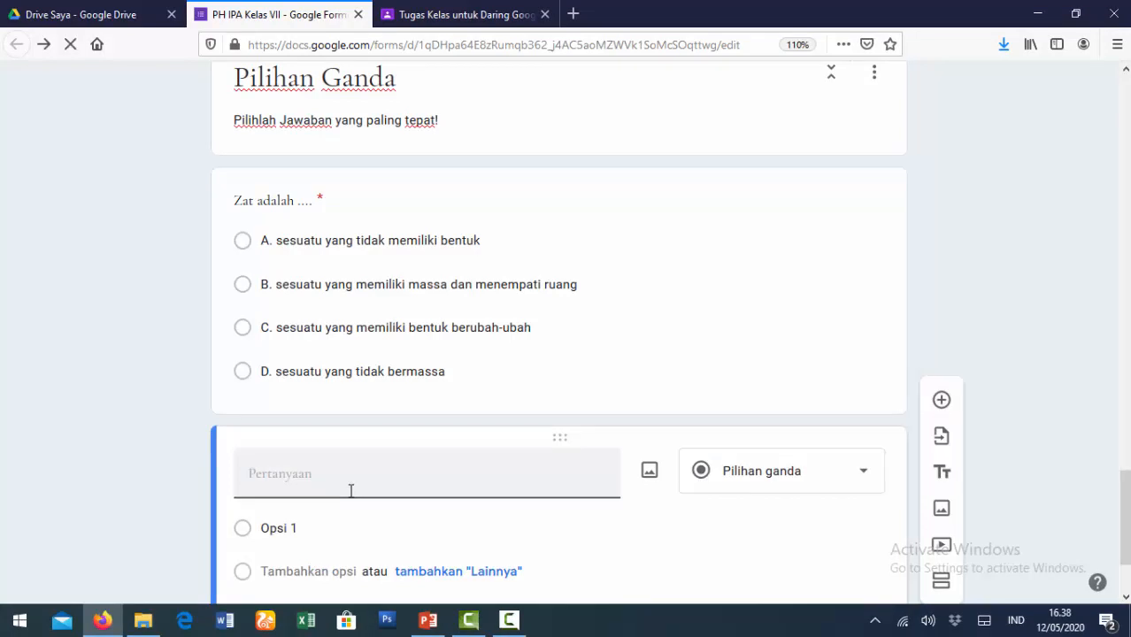
type("Perubahan wujud")
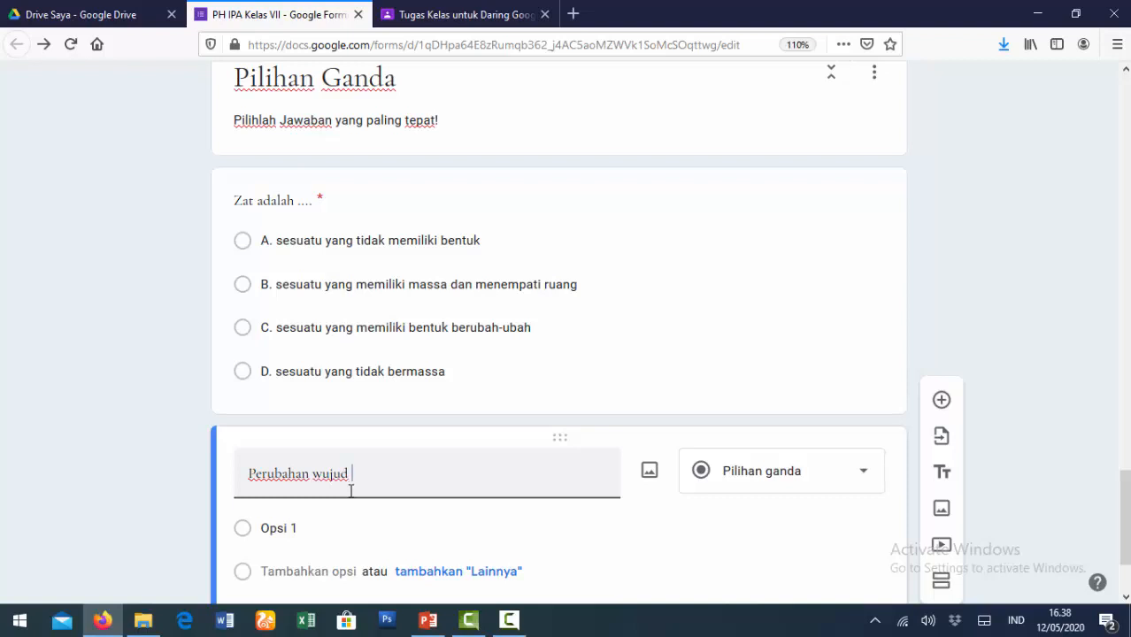
type(" yang melepas kalor")
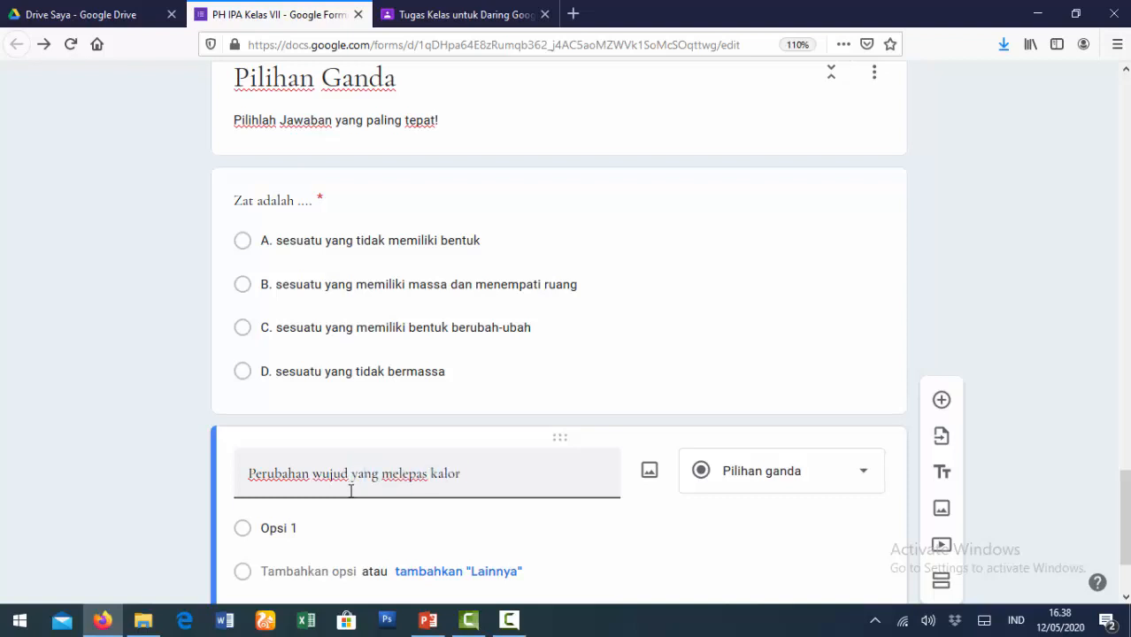
type(" sesuai de")
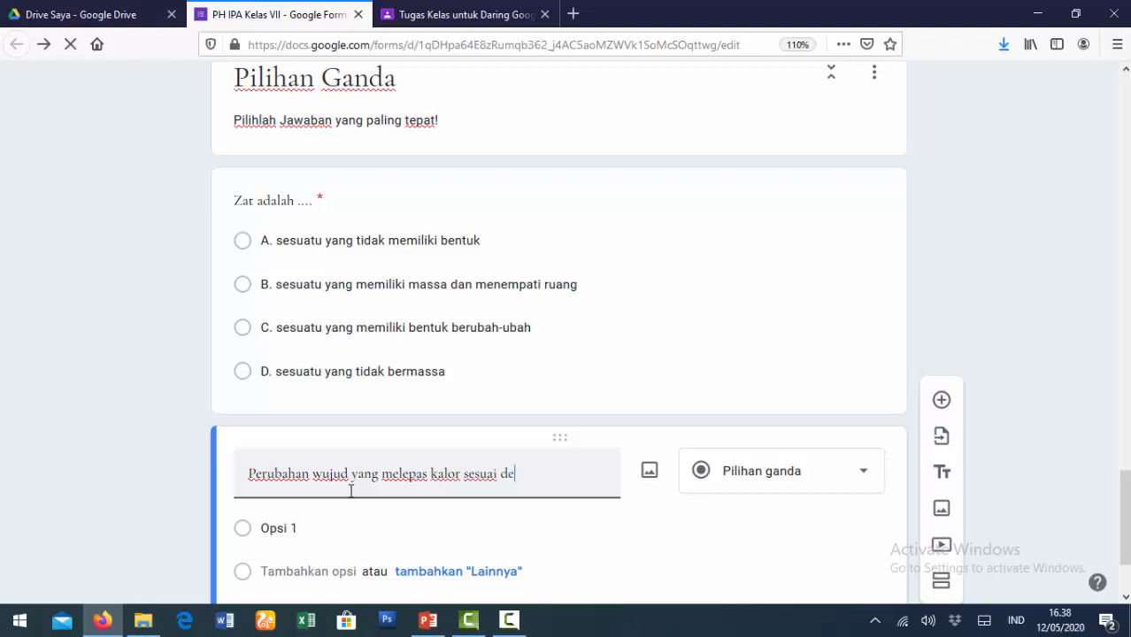
type("ngan b")
type("amba")
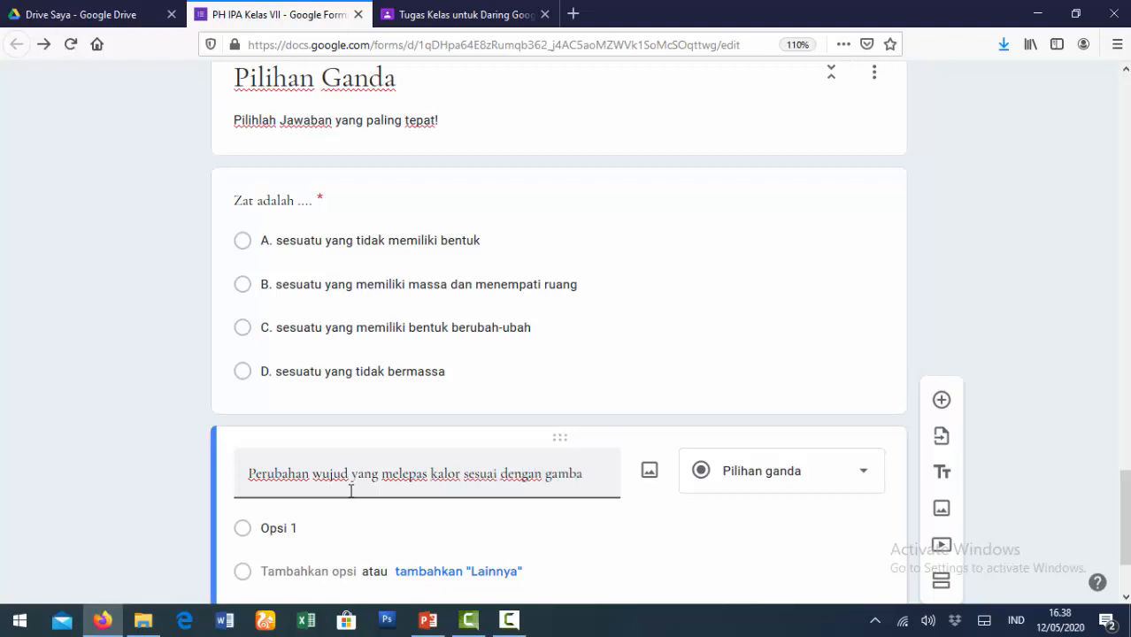
type("r berikut ini d")
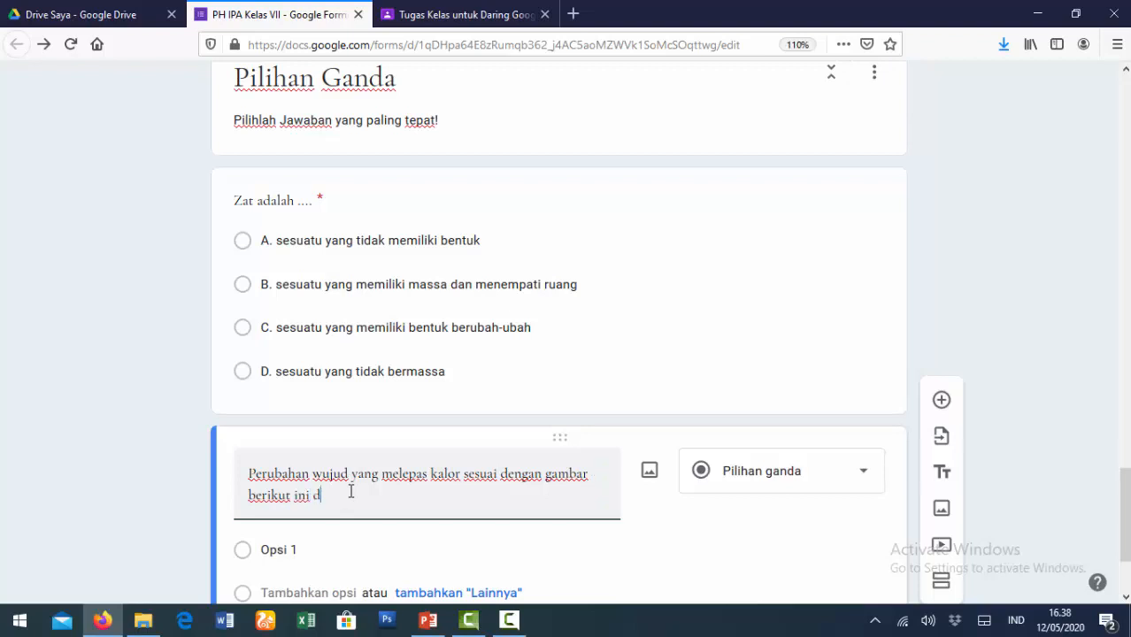
type("itunjukkan oleh nomor")
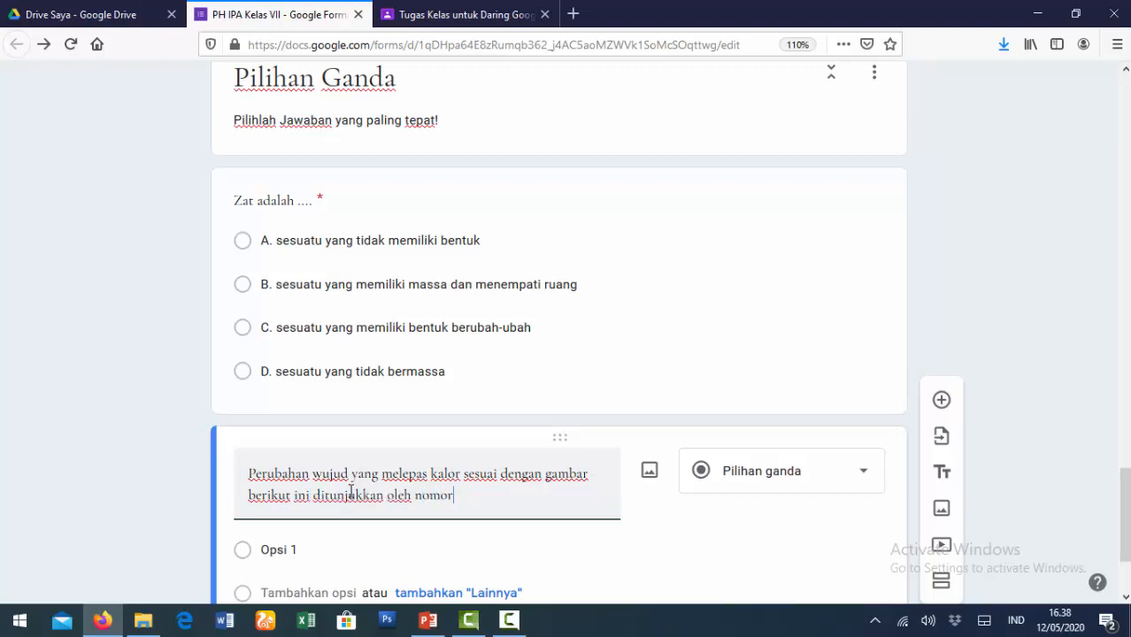
type(" ....")
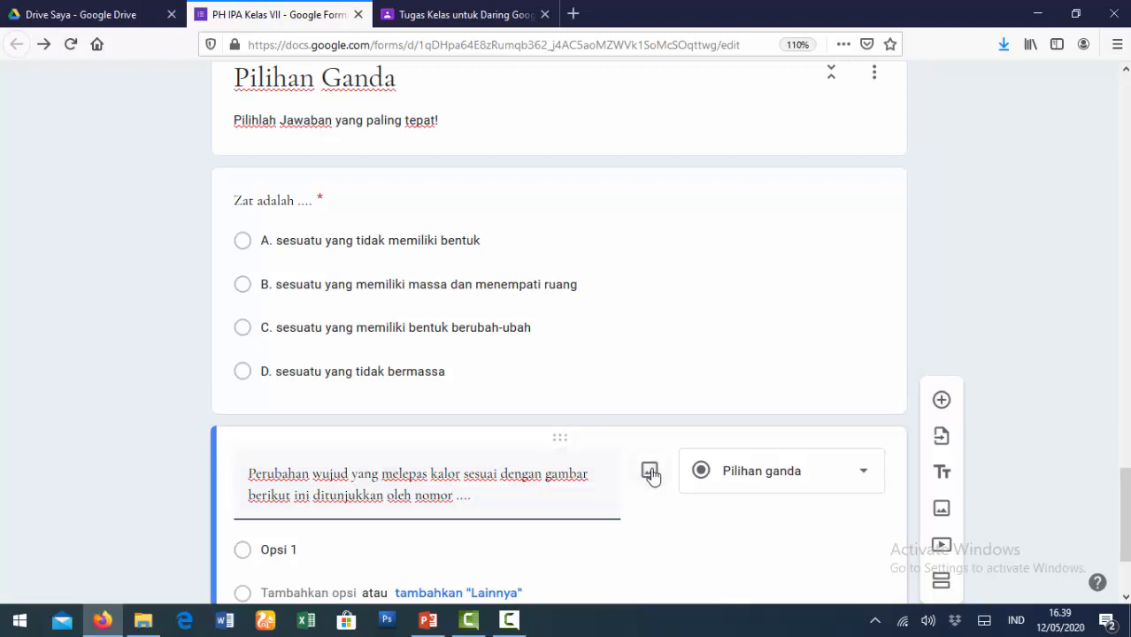
- Upload the 'perubahan wujud zat' diagram image into the second question
left_click(650, 474)
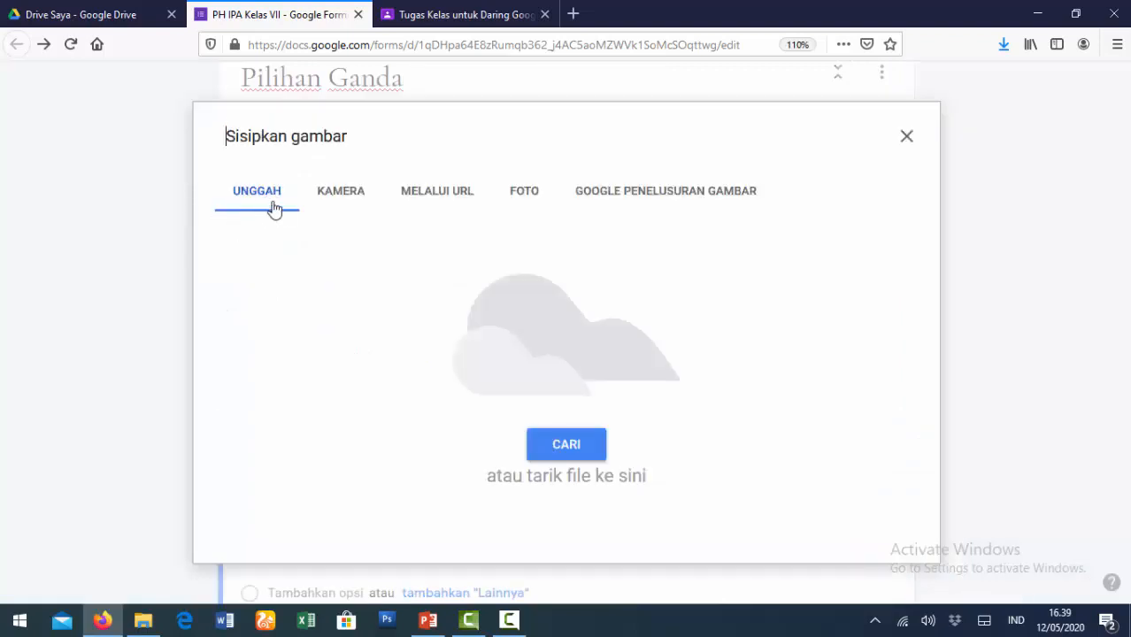
left_click(573, 453)
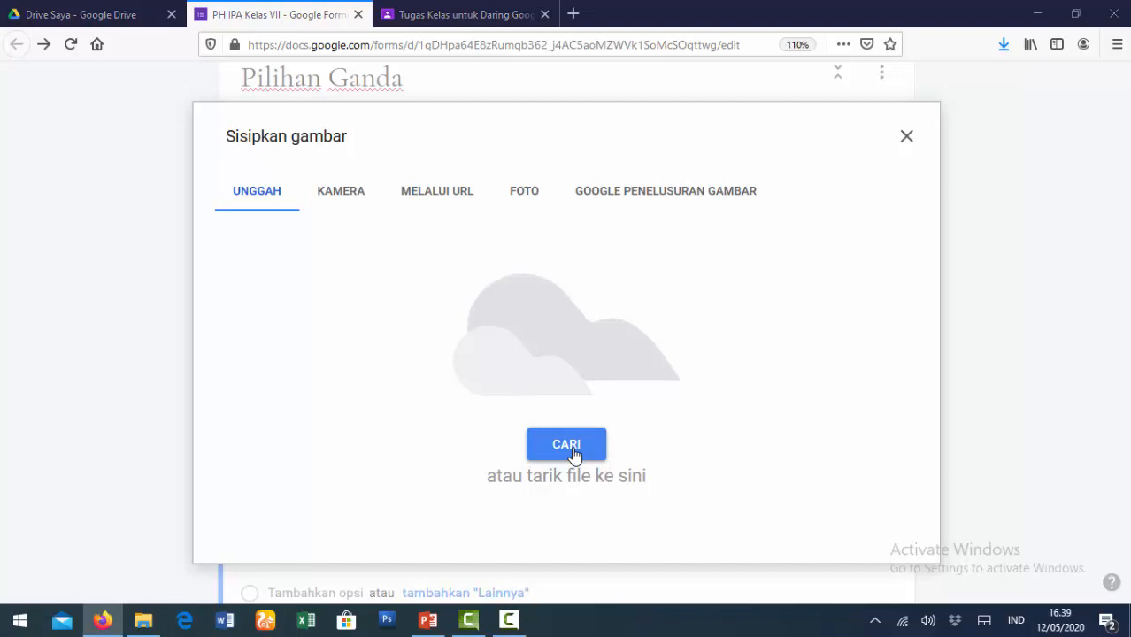
left_click(558, 157)
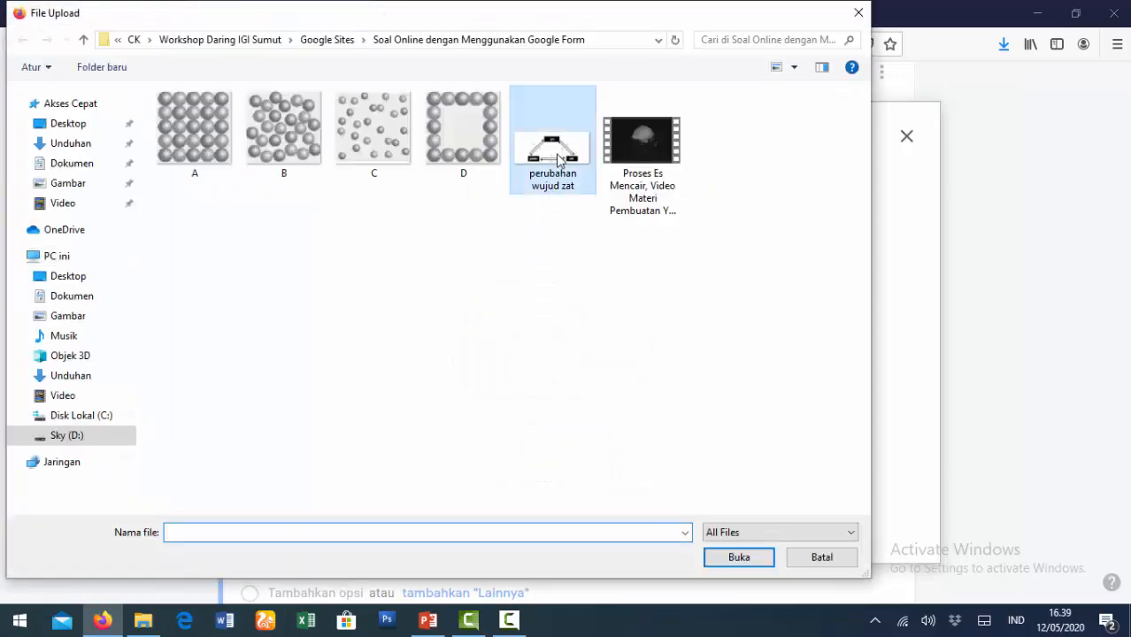
left_click(725, 560)
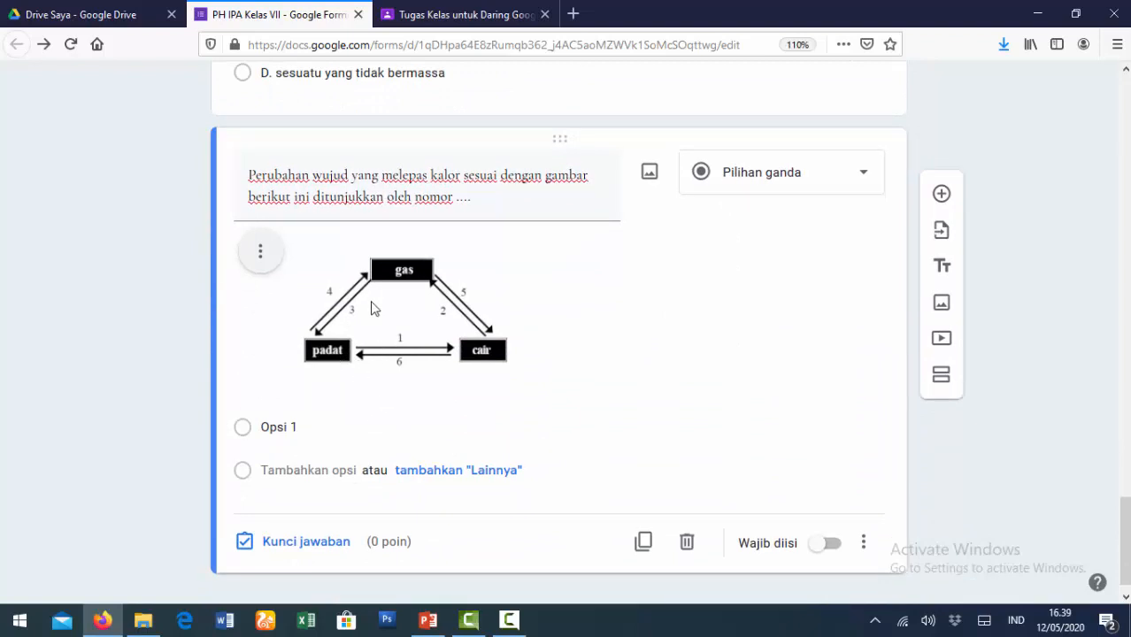
- Enter options A. 3 dan 4, B. 2 dan 4, C. 1 dan 2, D. 1 dan 3
left_click(339, 431)
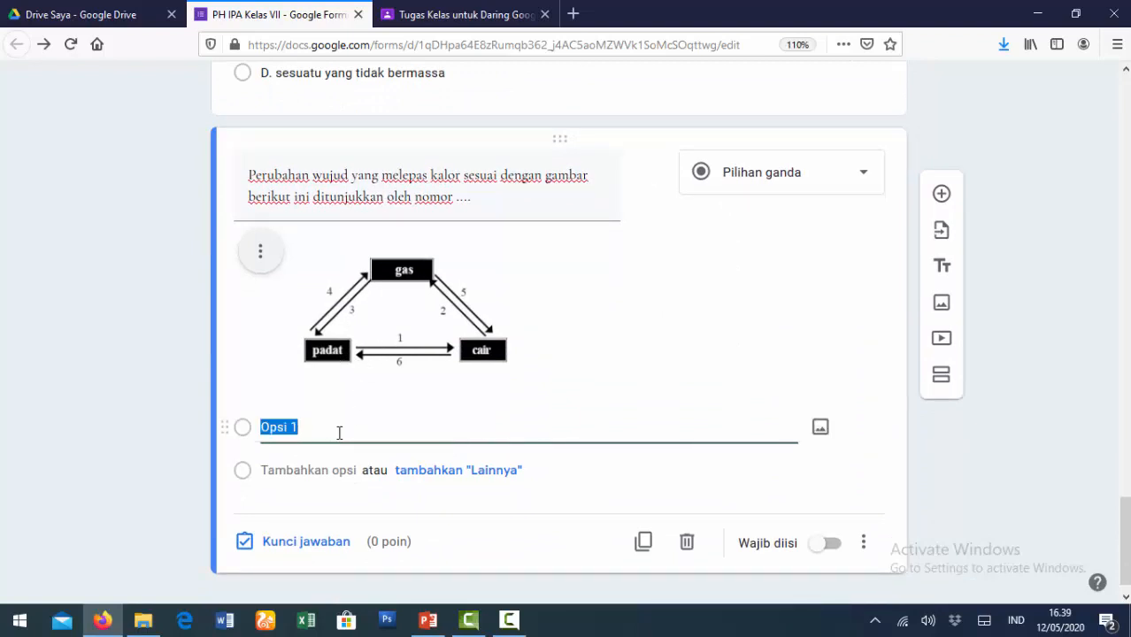
type("A.")
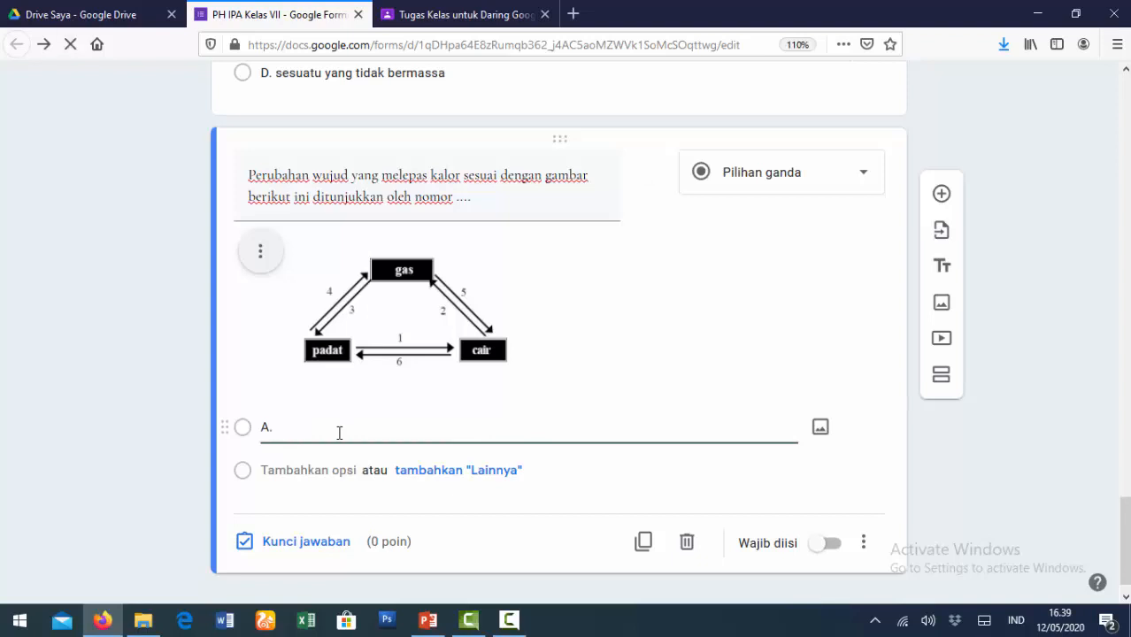
type("dan 4")
left_click(305, 470)
type("B")
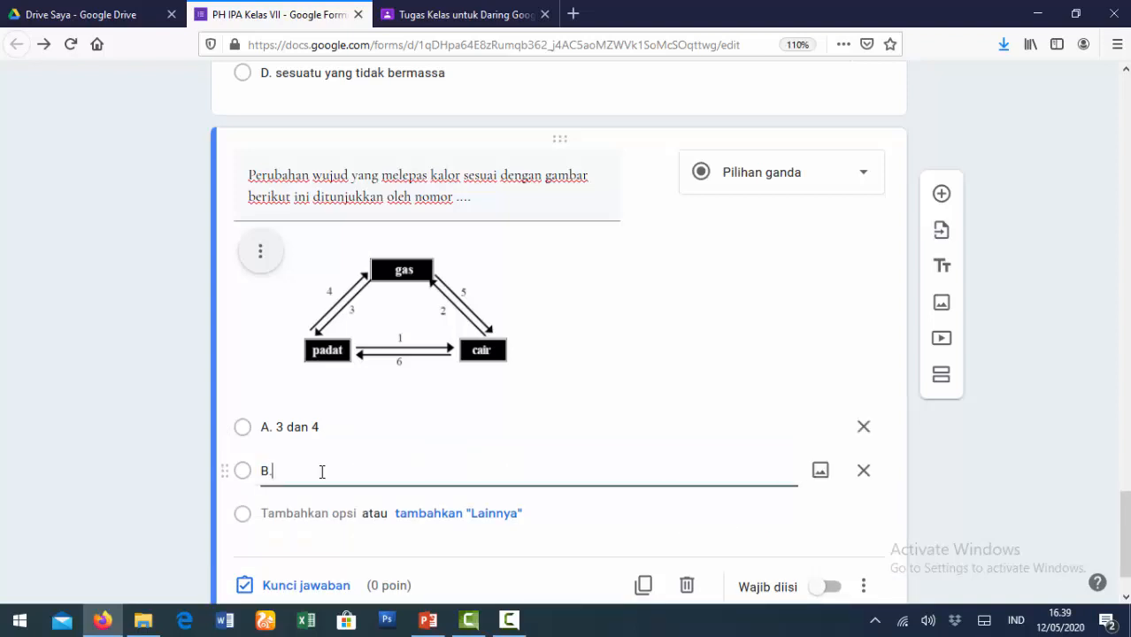
left_click(305, 514)
type("C. 1 dan 2")
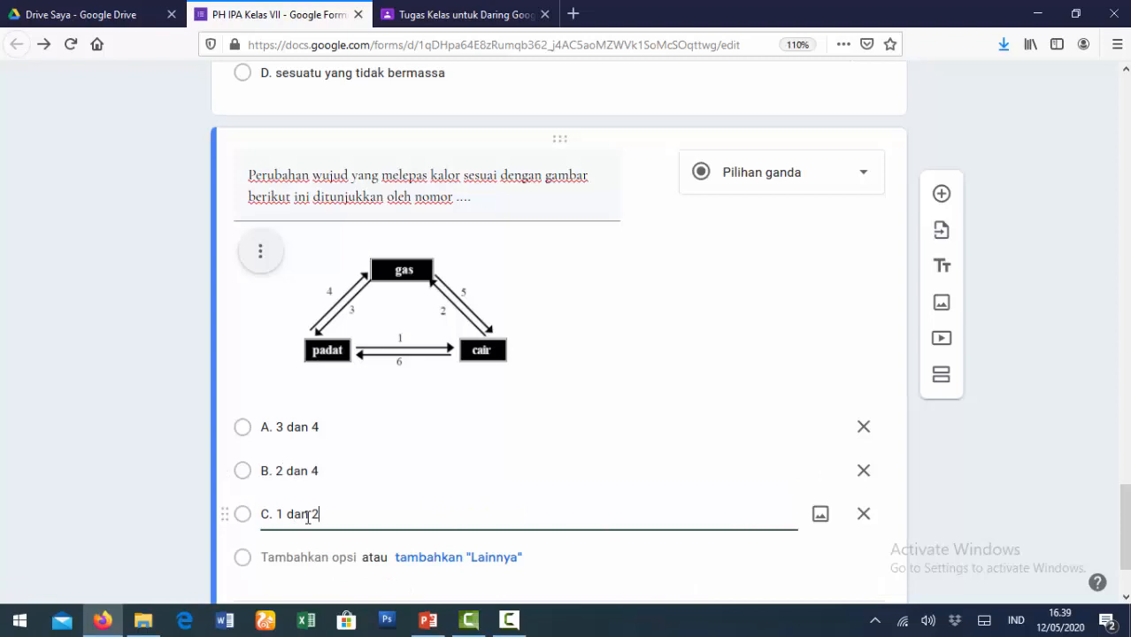
left_click(291, 554)
type("D. 1 dan 3")
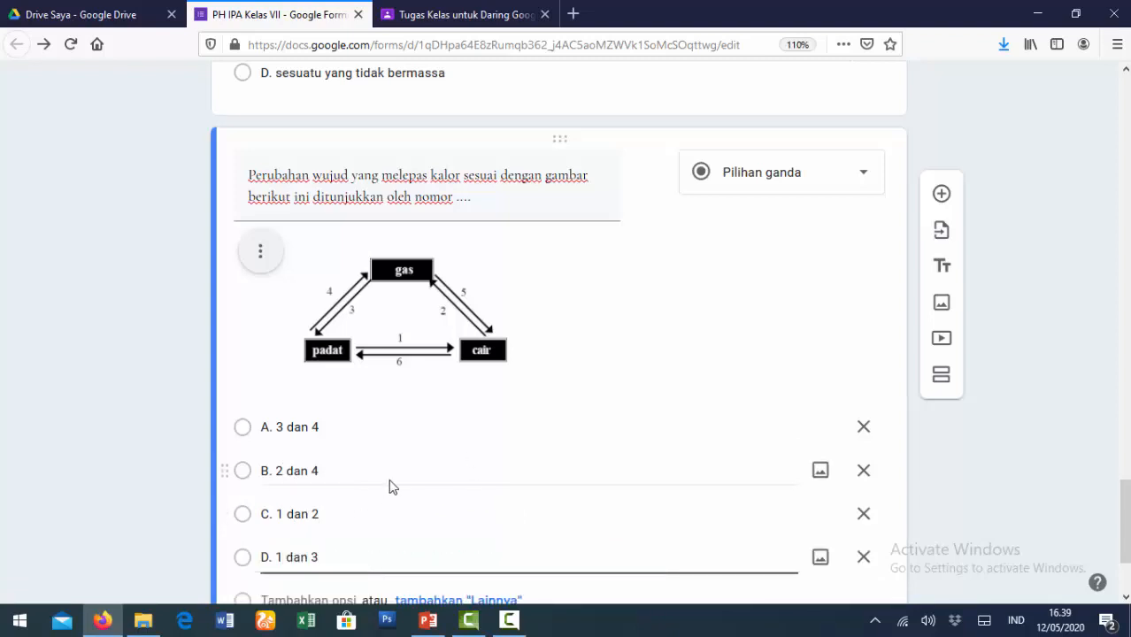
scroll(390, 479, "down", 2)
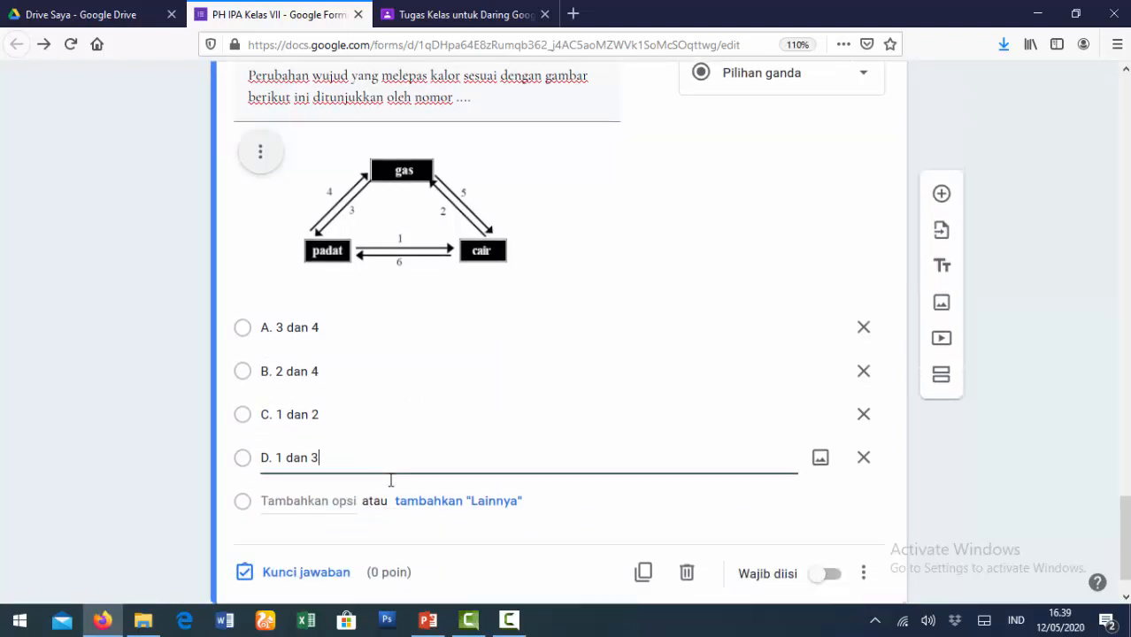
scroll(390, 480, "down", 1)
left_click(306, 518)
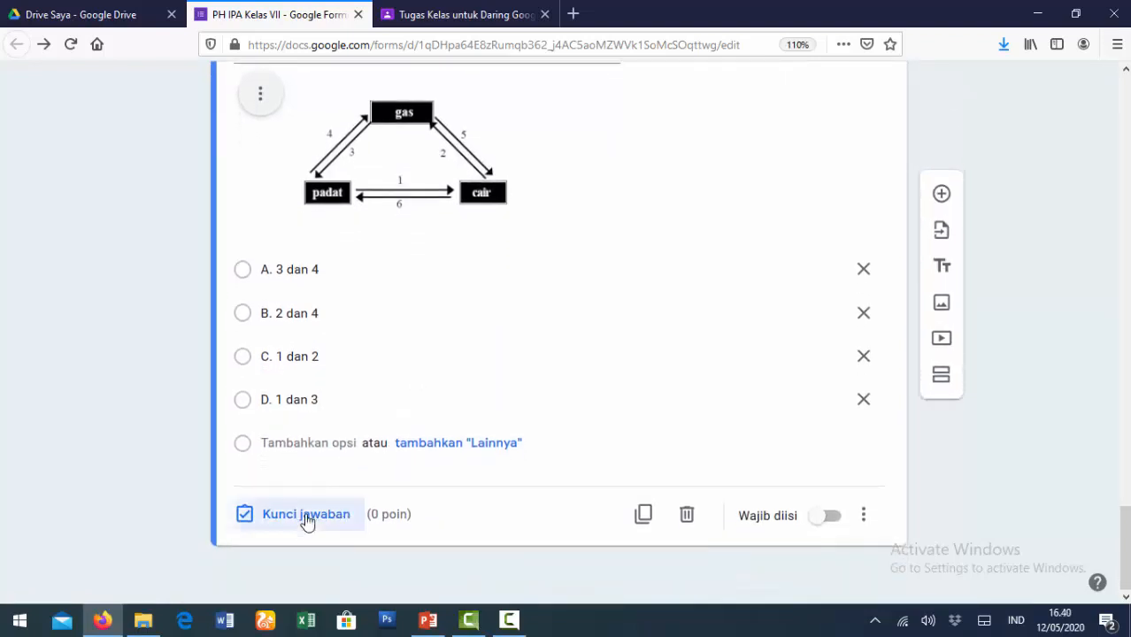
- Mark 'C. 1 dan 2' correct at 20 points and make the diagram question required
left_click(306, 520)
scroll(406, 456, "down", 3)
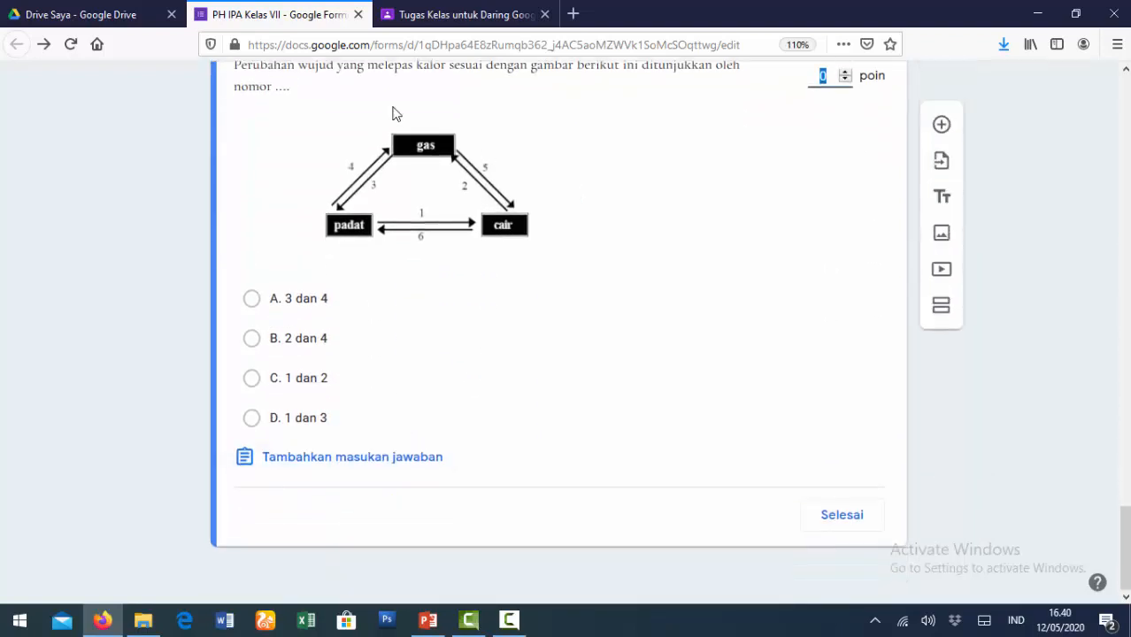
left_click(252, 382)
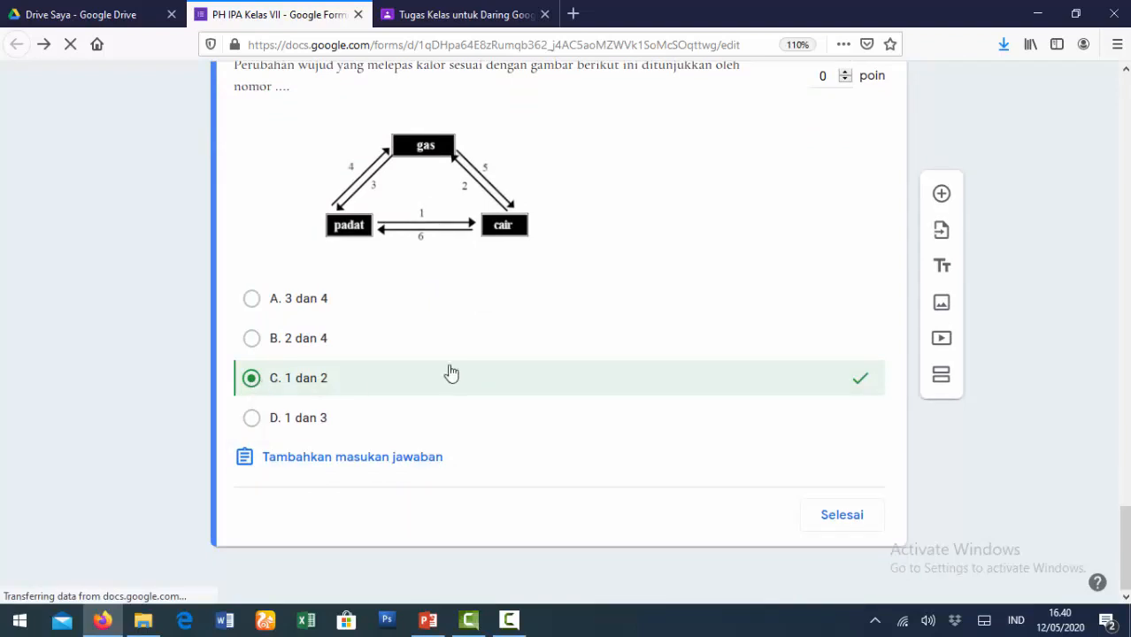
scroll(707, 321, "up", 2)
double_click(822, 276)
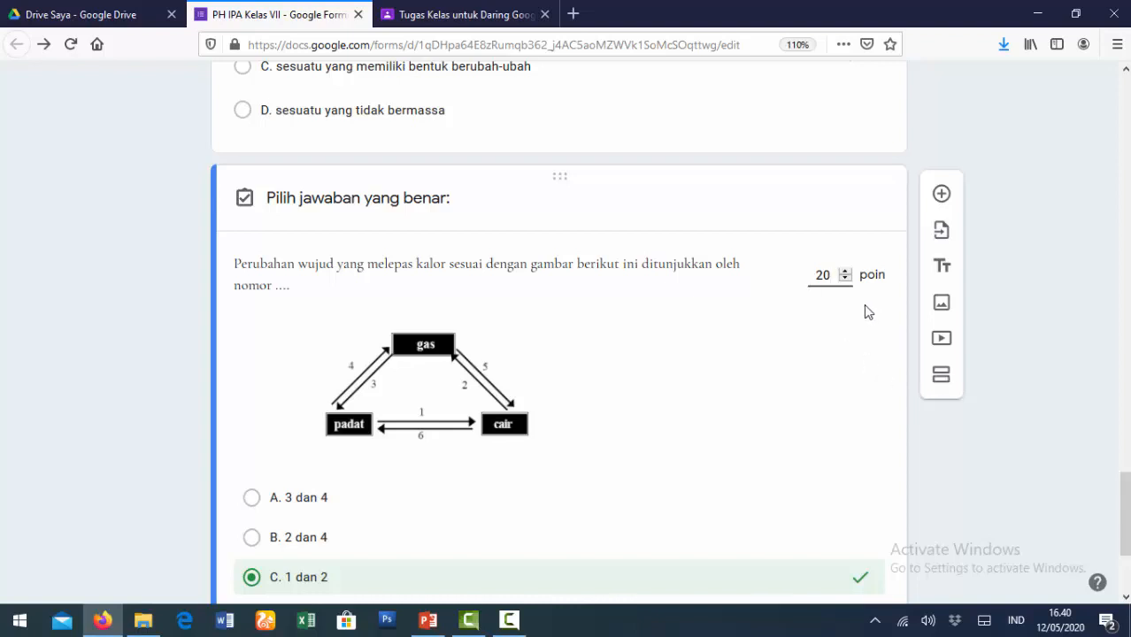
scroll(923, 550, "down", 2)
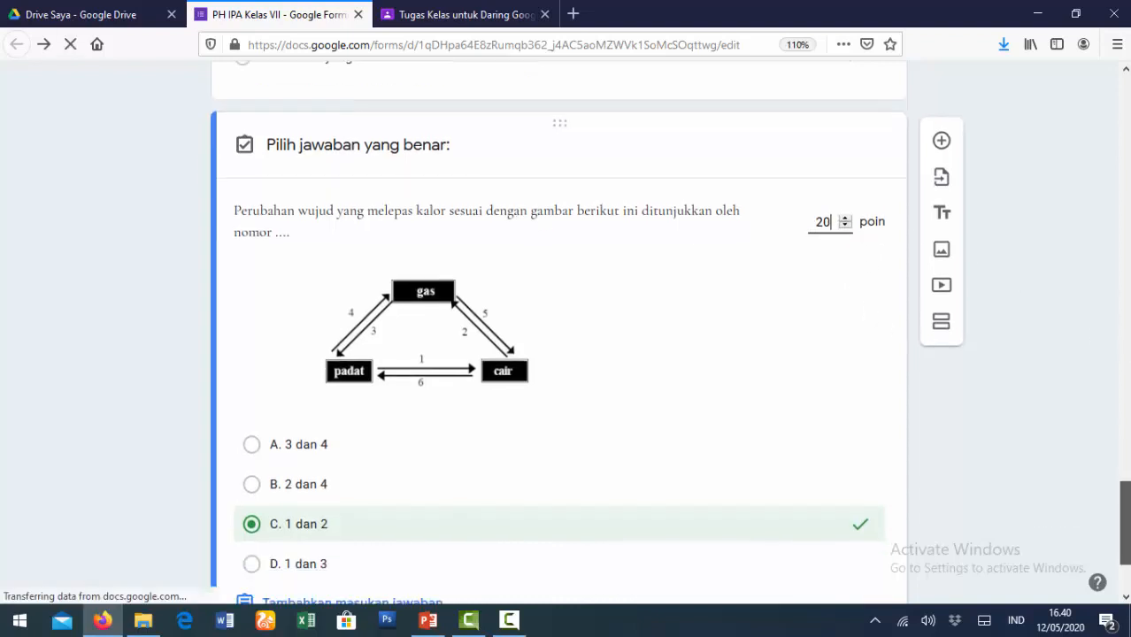
scroll(929, 550, "down", 2)
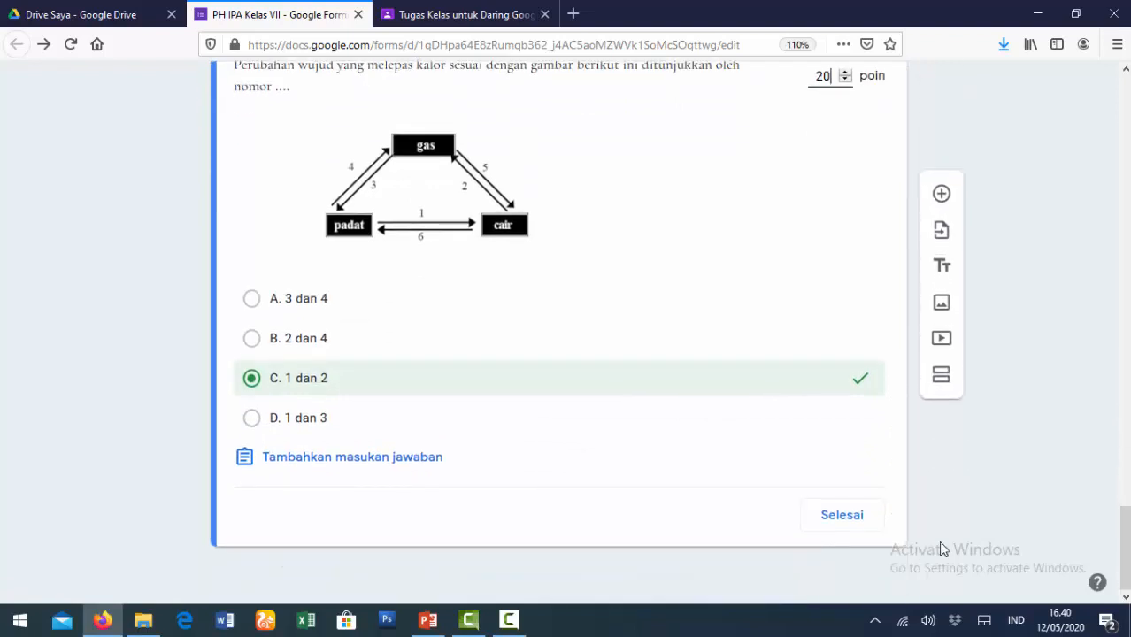
left_click(841, 517)
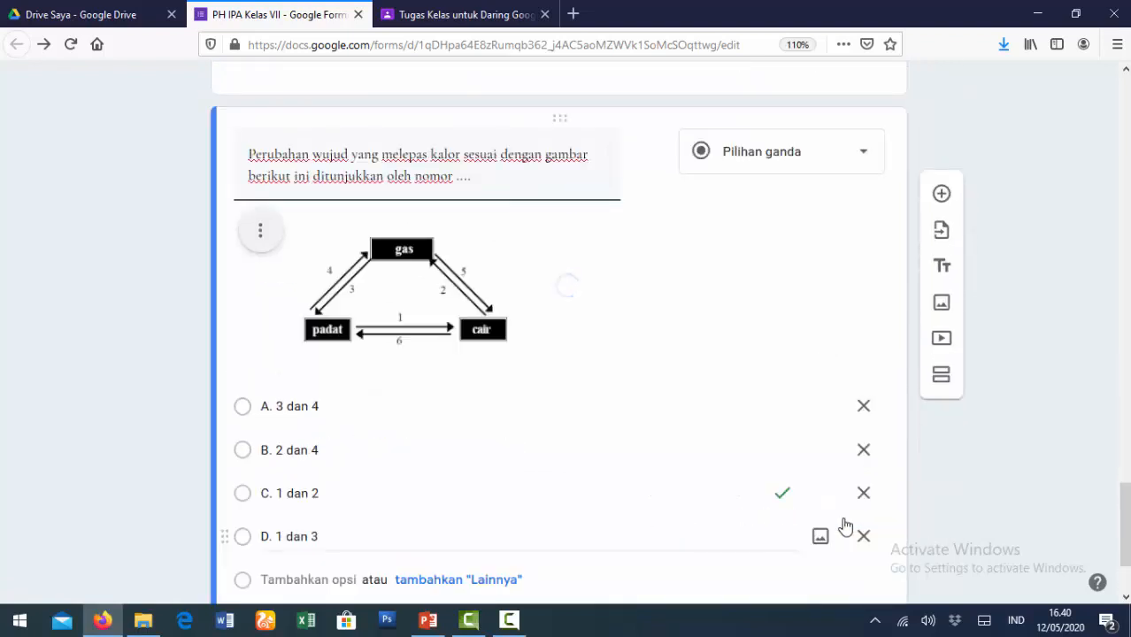
scroll(701, 388, "down", 3)
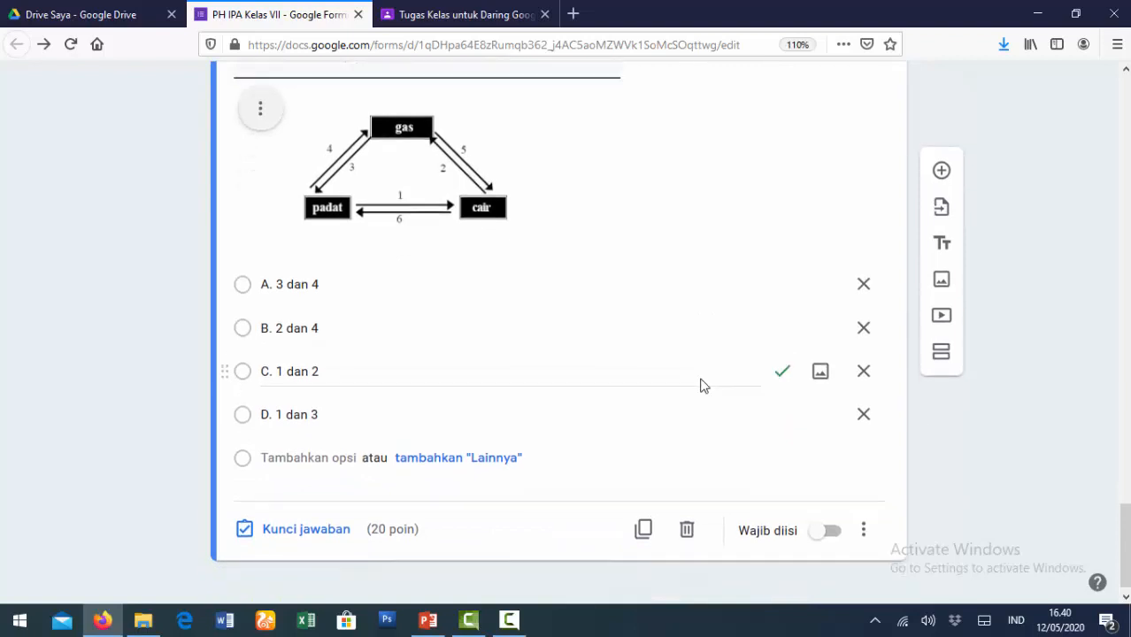
left_click(829, 522)
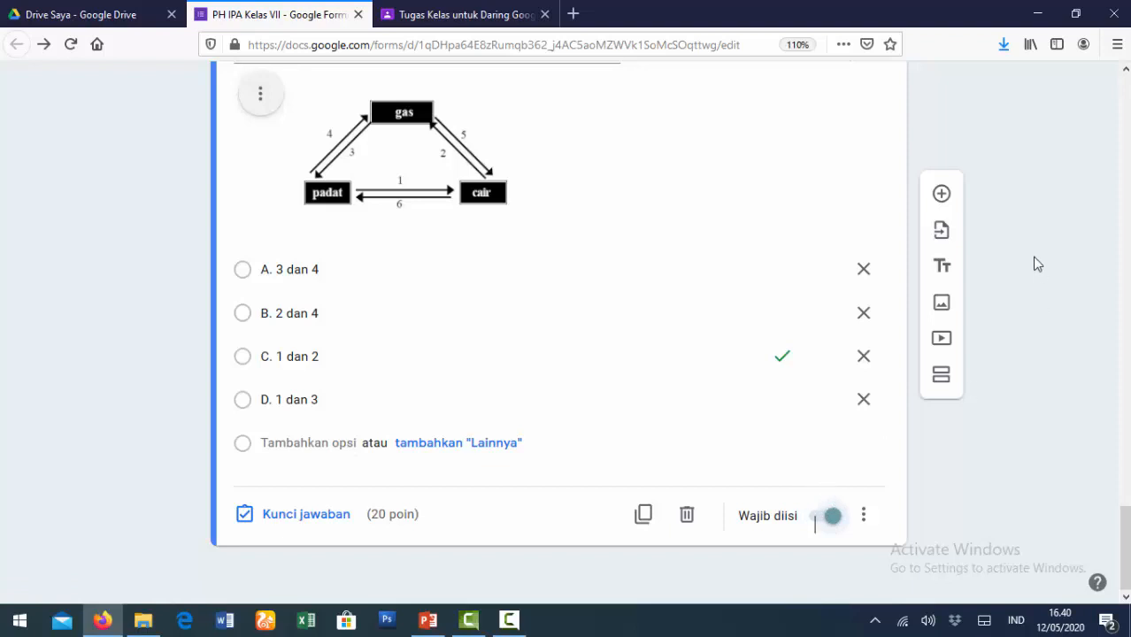
- Add a third question 'Berikut ini yang merupakan gambar susunan partikel zat padat adalah ....'
left_click(941, 195)
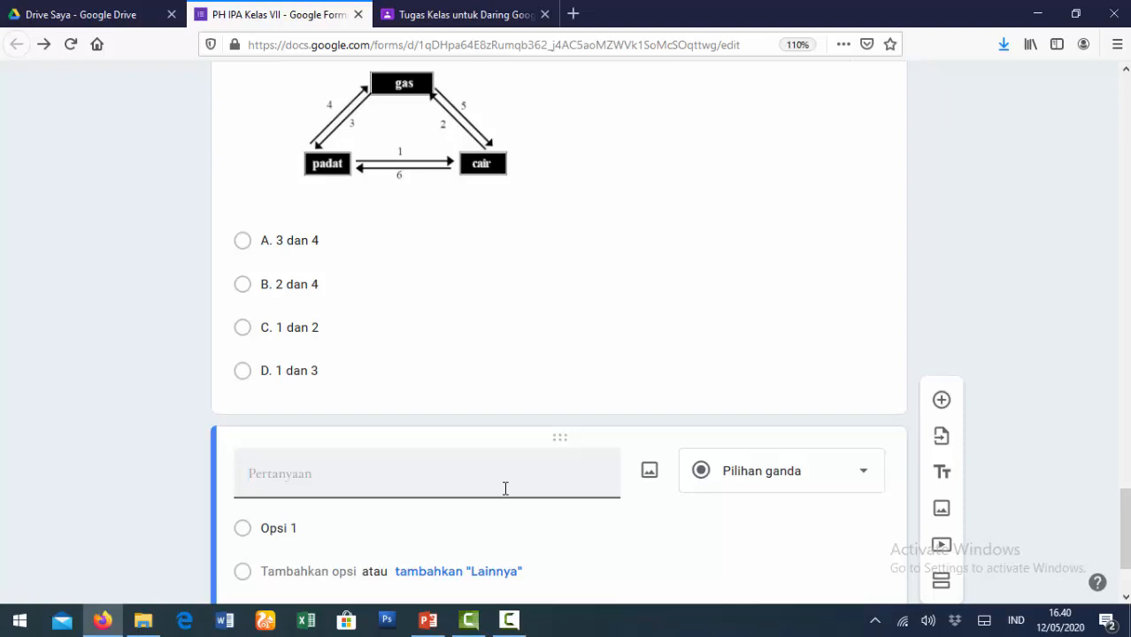
type("Berikut ini y")
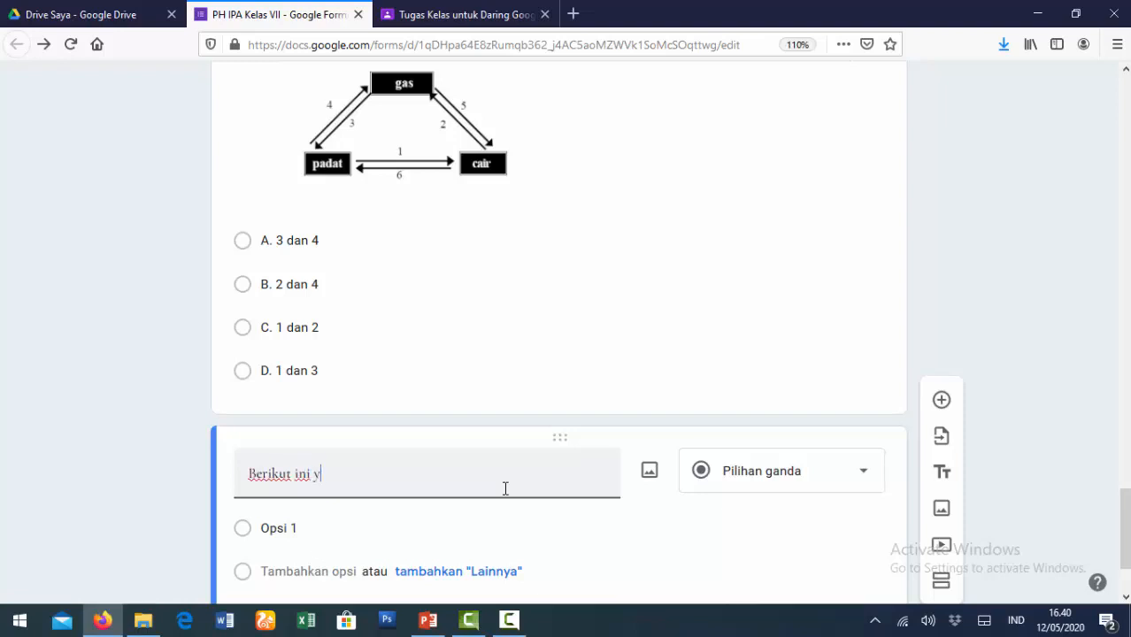
type("ang merupakan ")
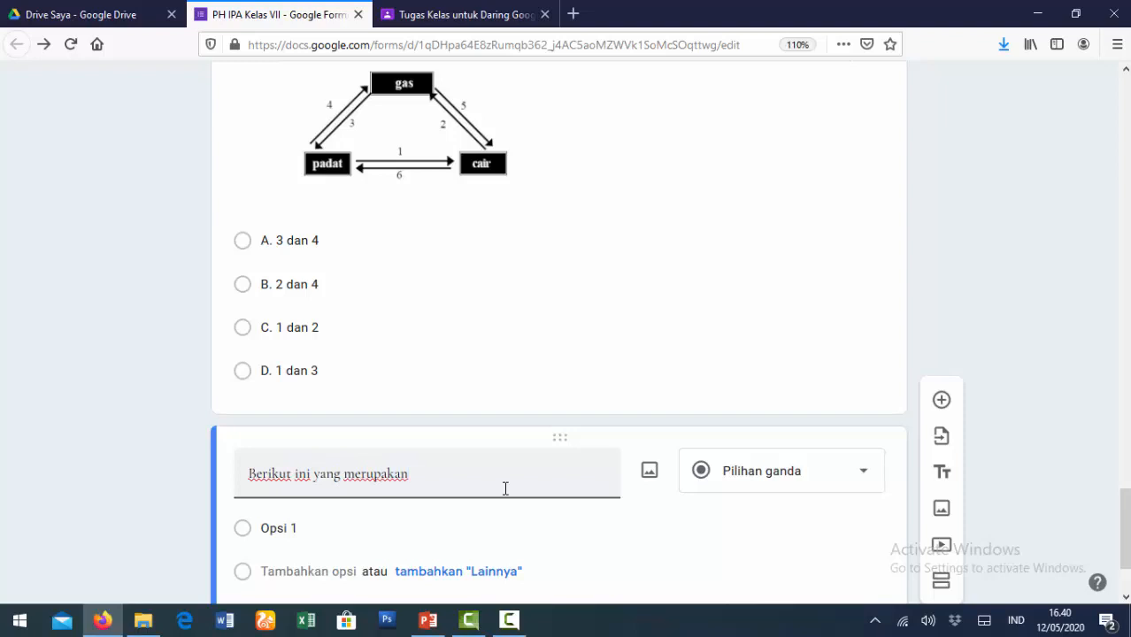
type("gambar susunan partikel zat")
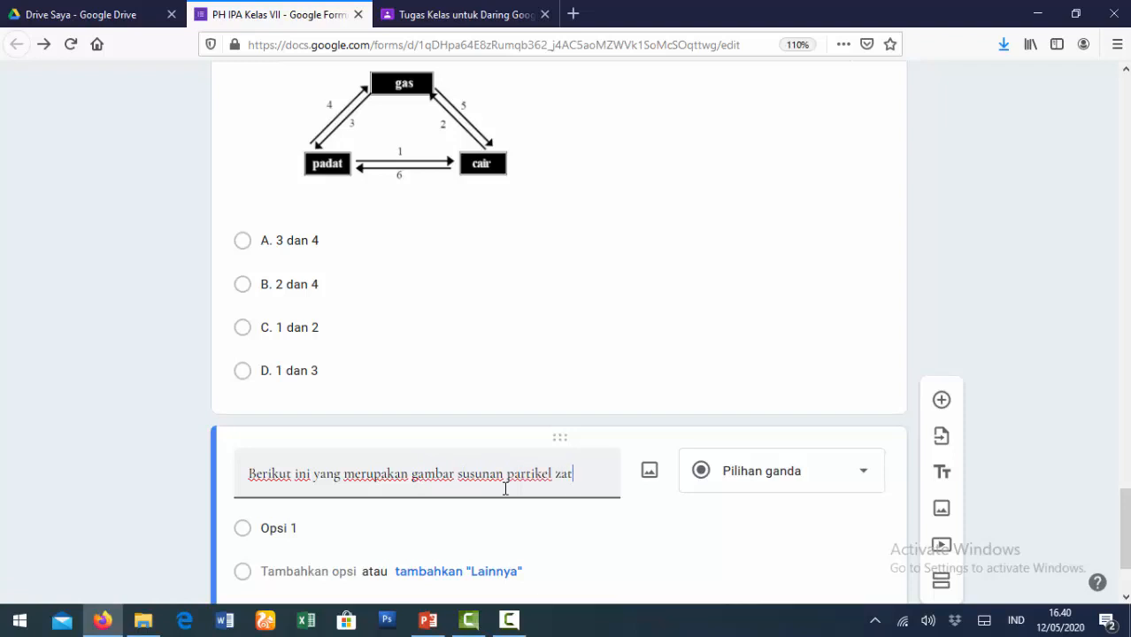
type(" padat adalah ....")
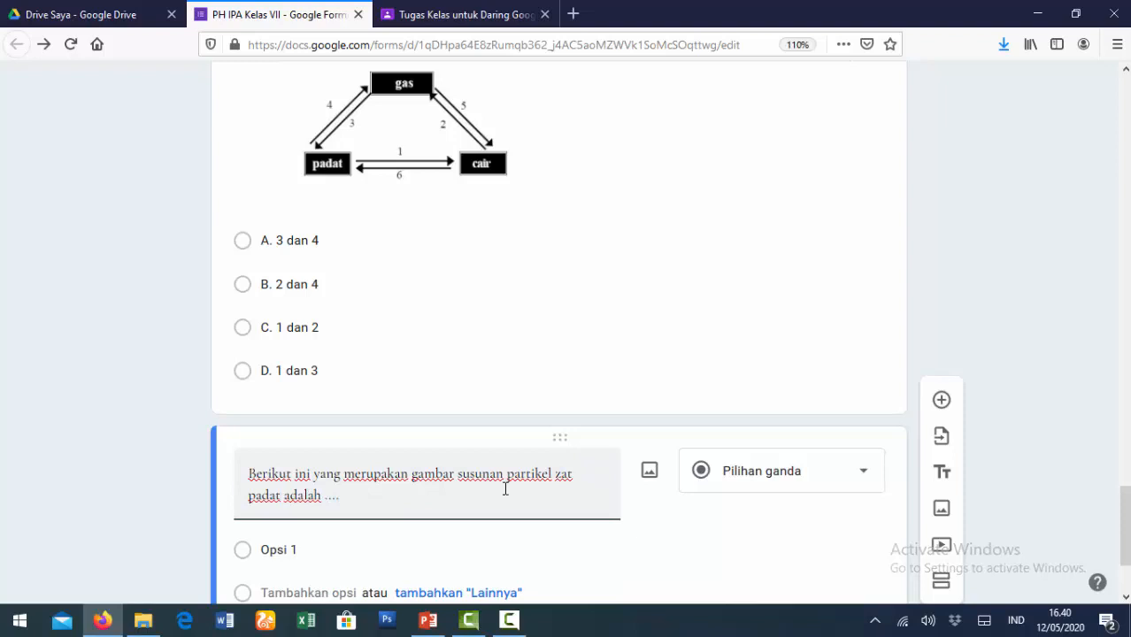
scroll(505, 488, "down", 2)
left_click(306, 452)
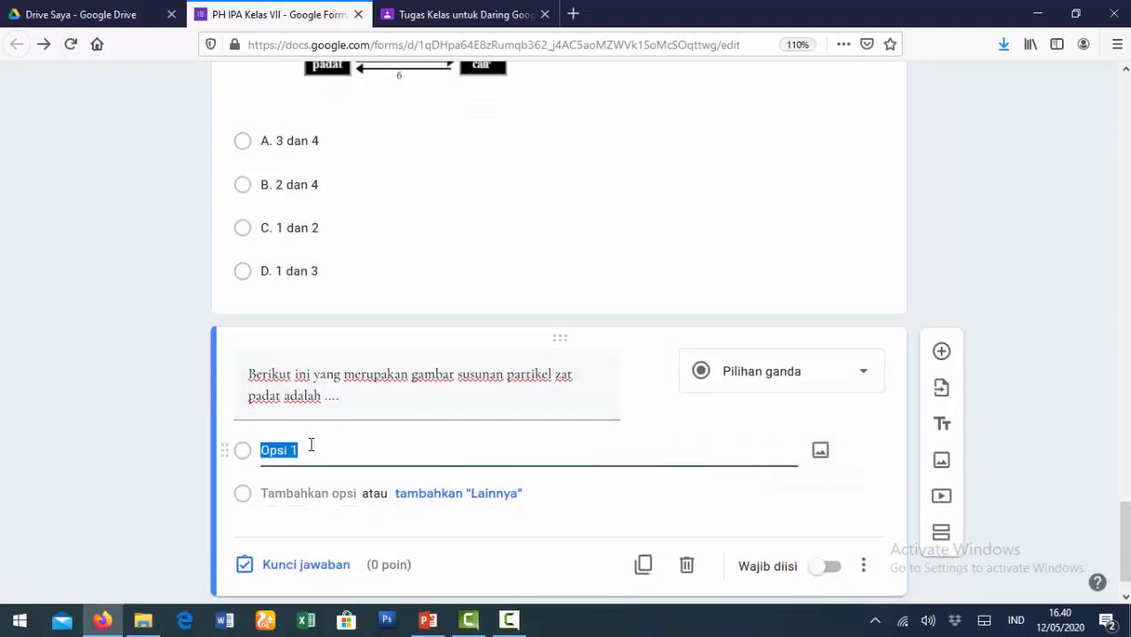
- Attach image file D to the first answer option
left_click(820, 453)
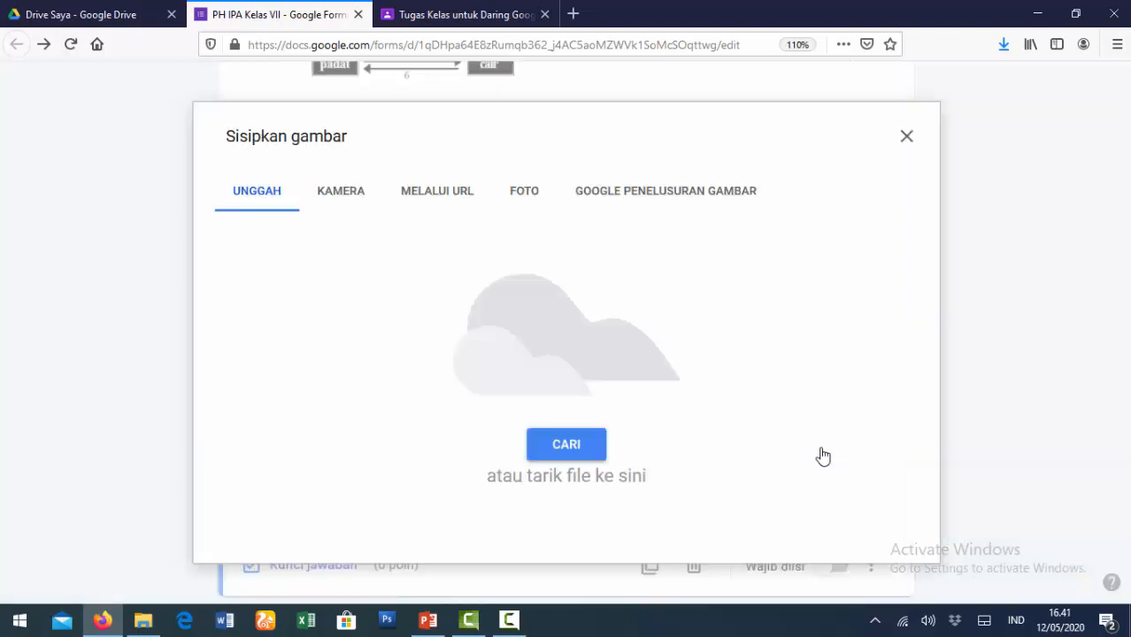
left_click(546, 451)
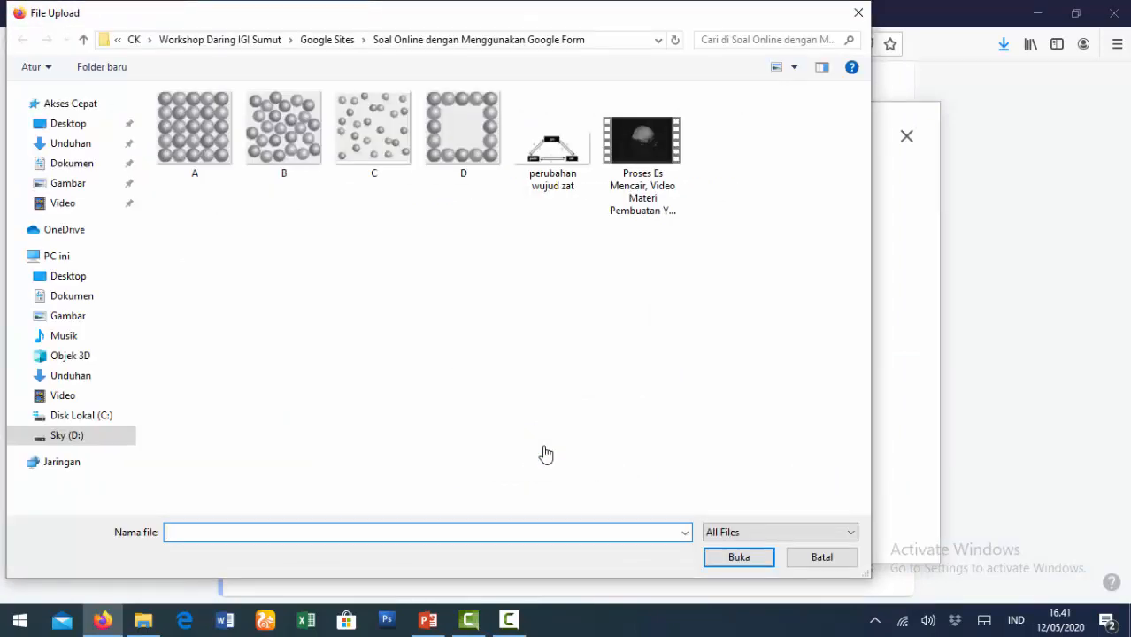
left_click(453, 152)
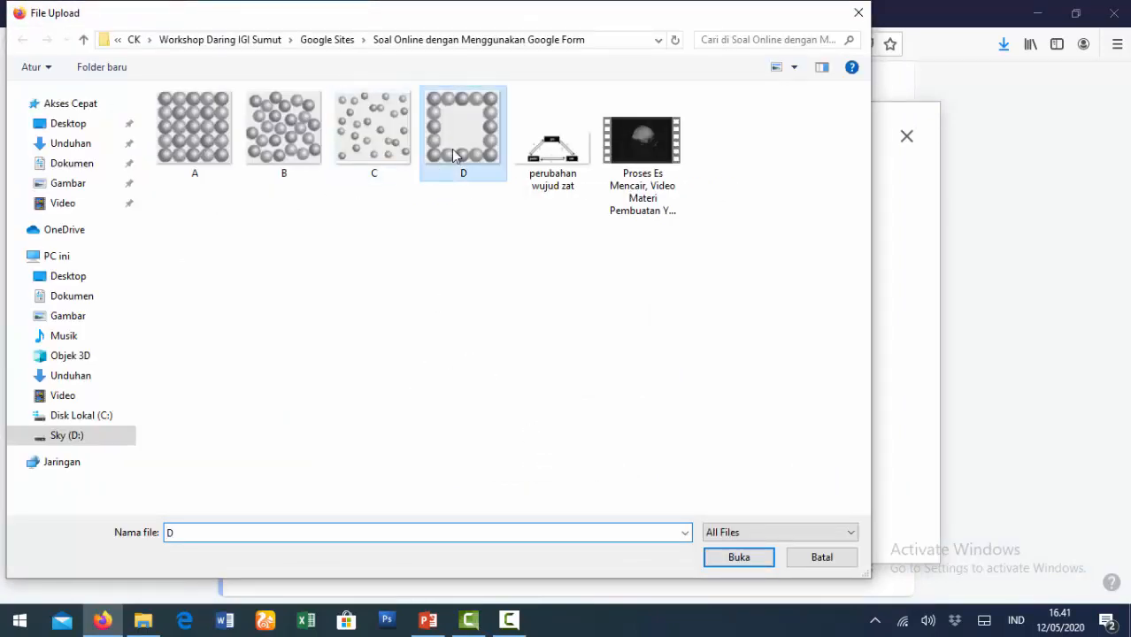
left_click(739, 557)
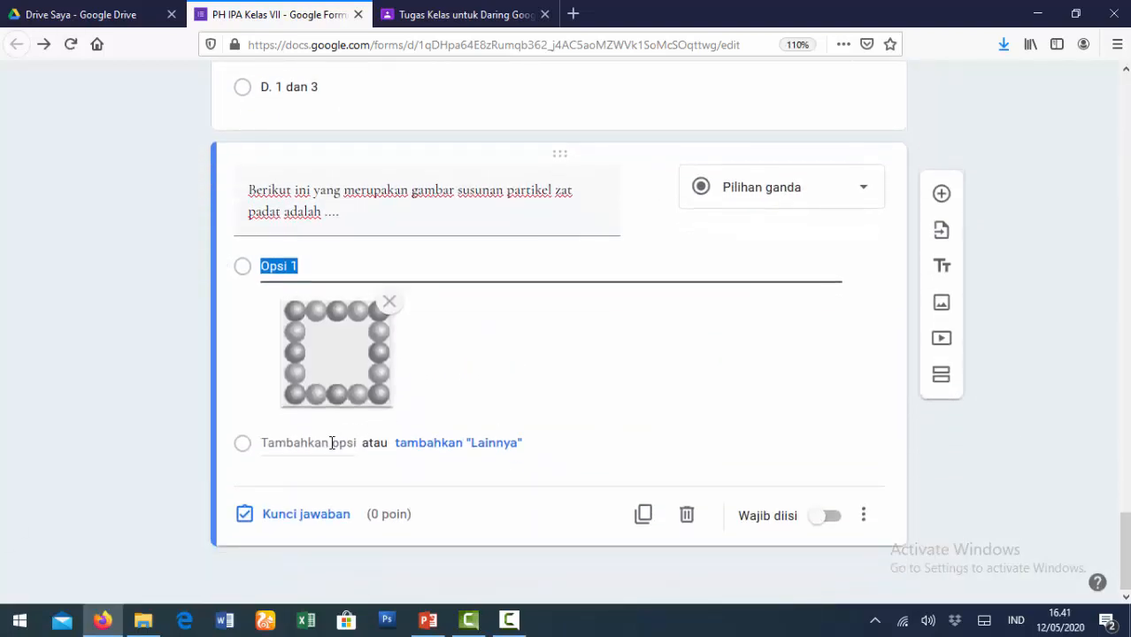
- Add a second option and label the two options 'A' and 'B.'
left_click(331, 442)
left_click(316, 262)
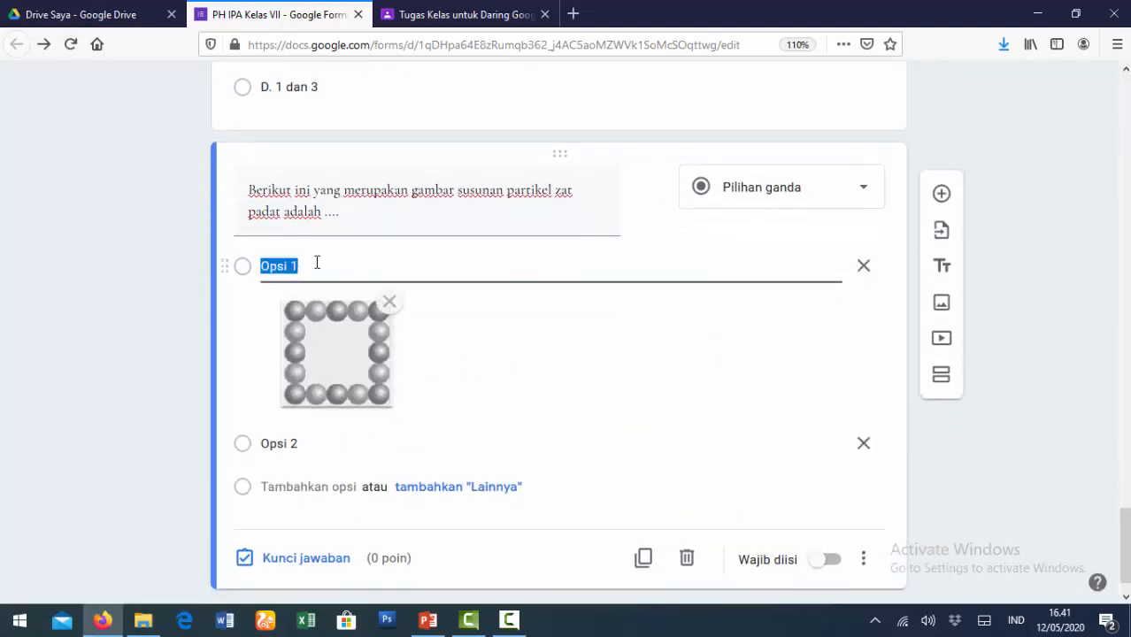
type("A.")
left_click(320, 448)
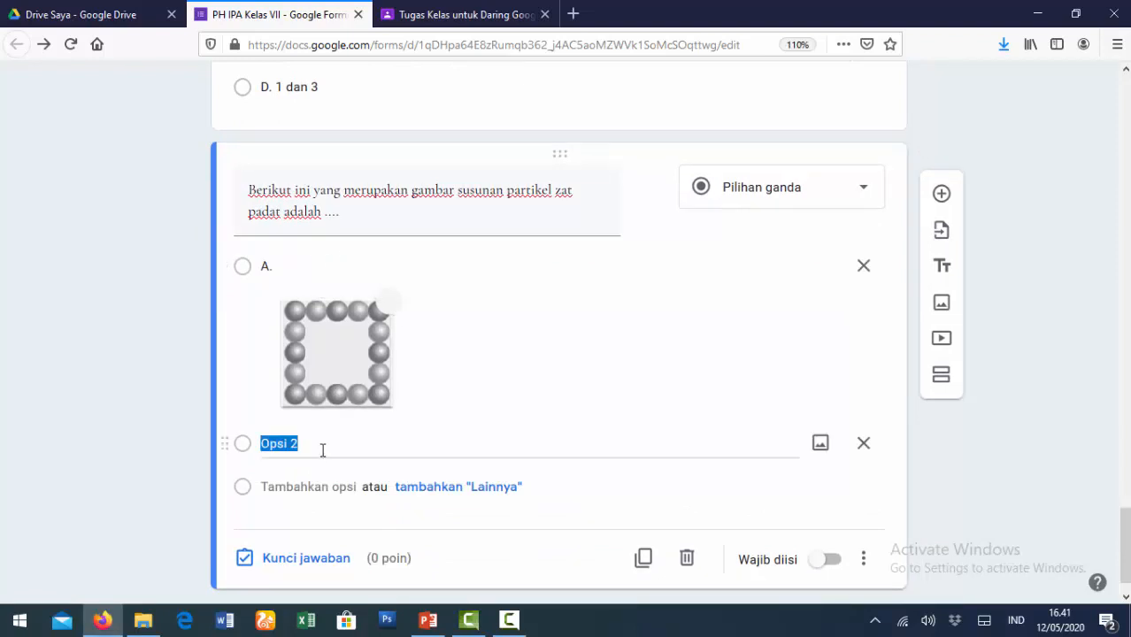
type("B.")
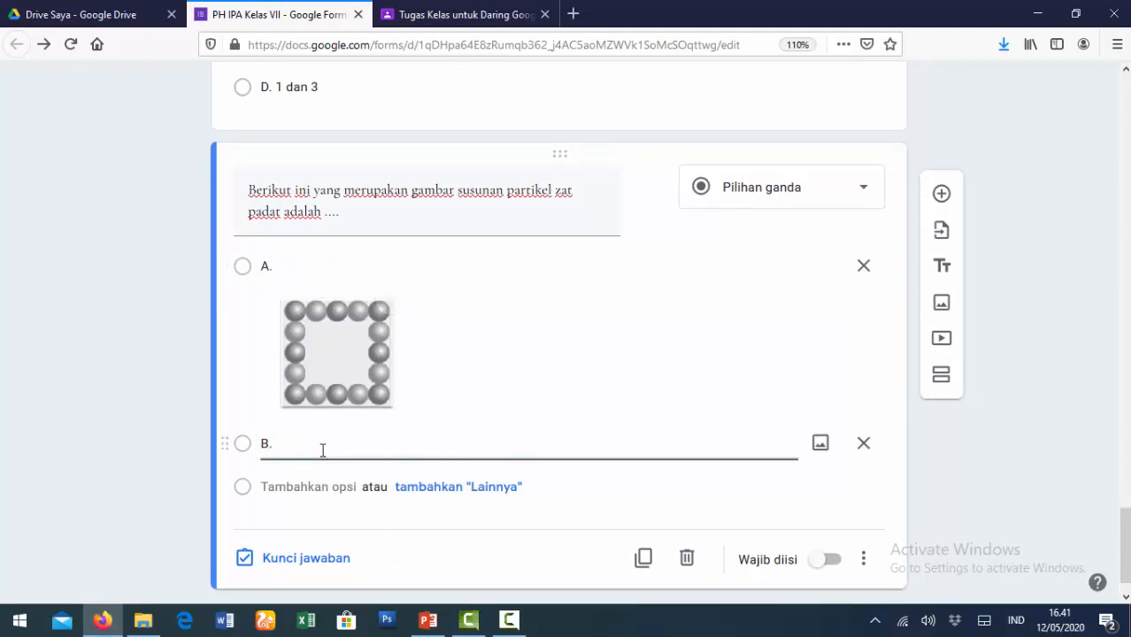
- Attach image file A to option B
left_click(817, 452)
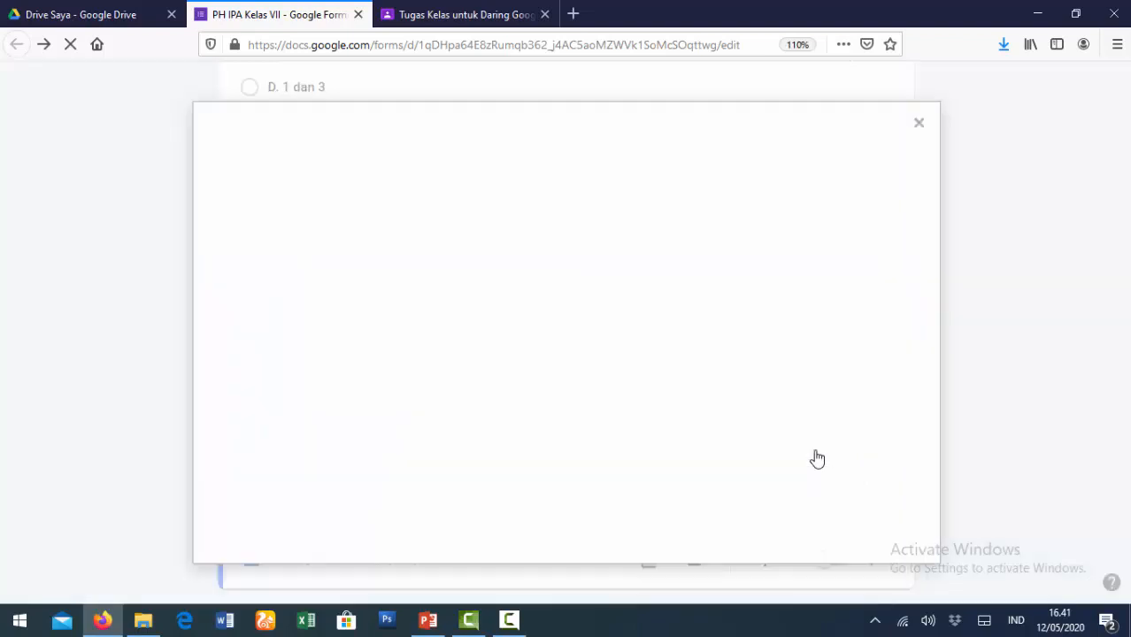
left_click(545, 444)
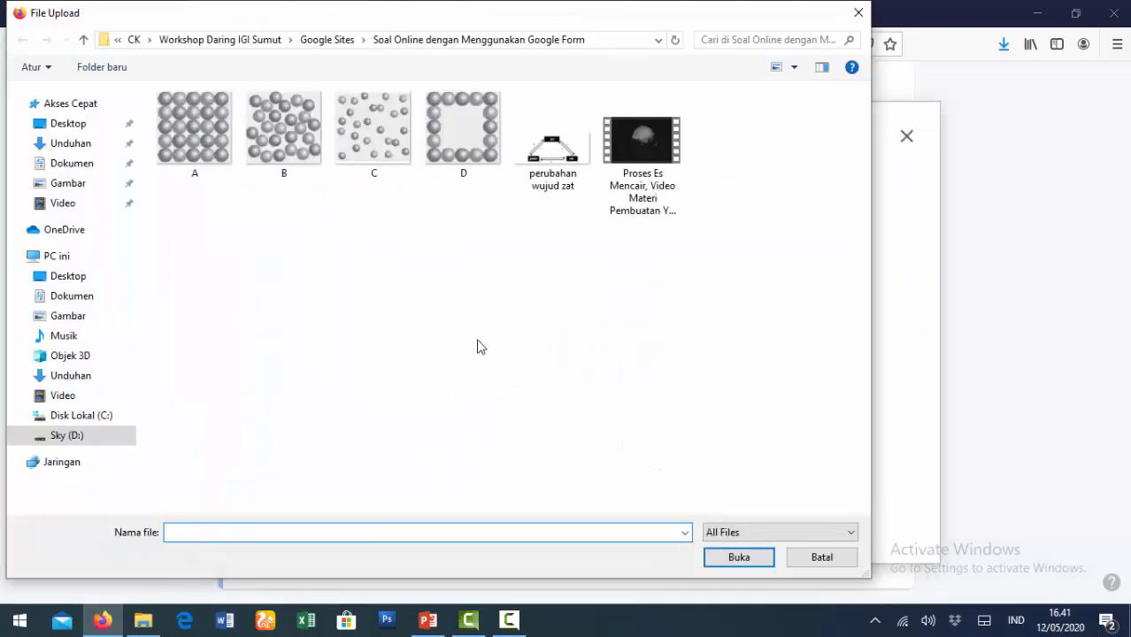
left_click(201, 146)
left_click(740, 558)
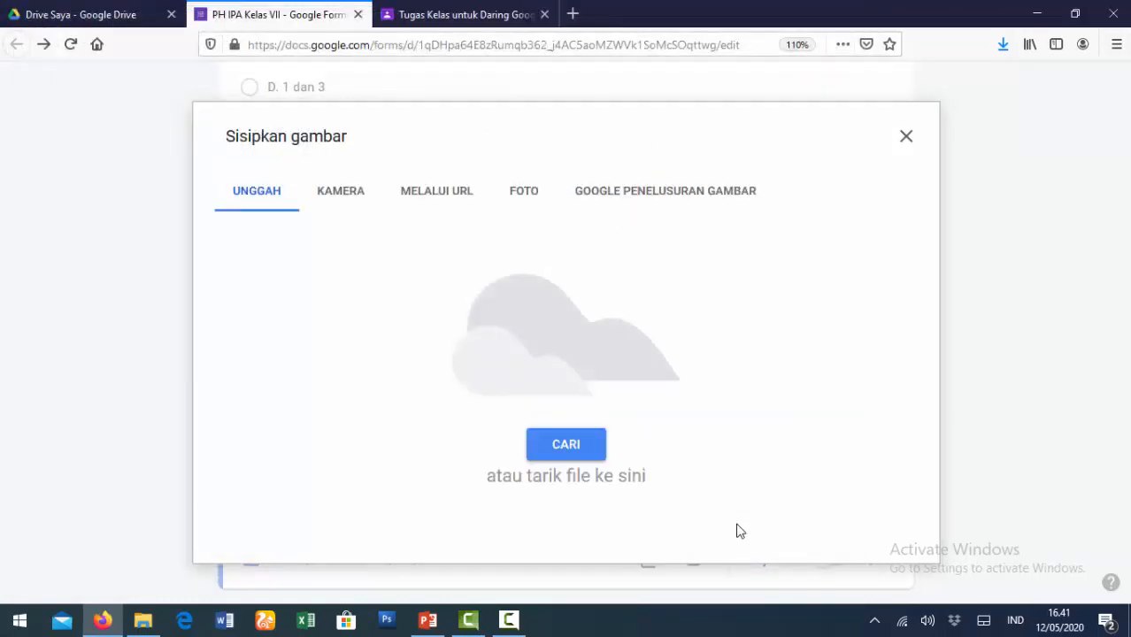
scroll(757, 507, "down", 2)
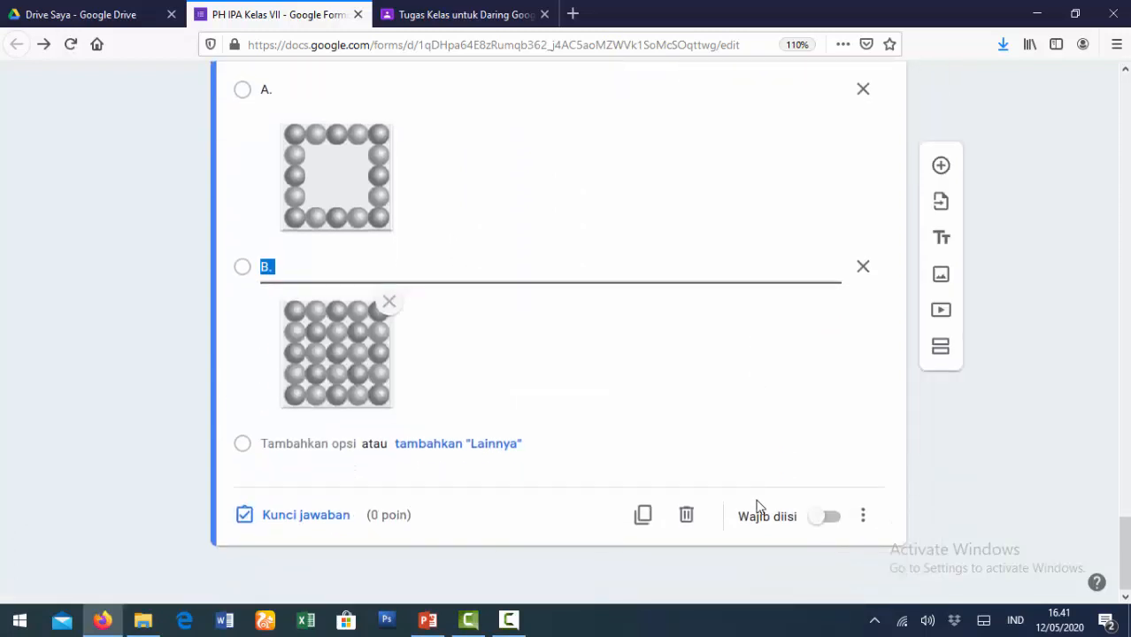
- Add answer option C and attach uploaded image file B to it
left_click(304, 441)
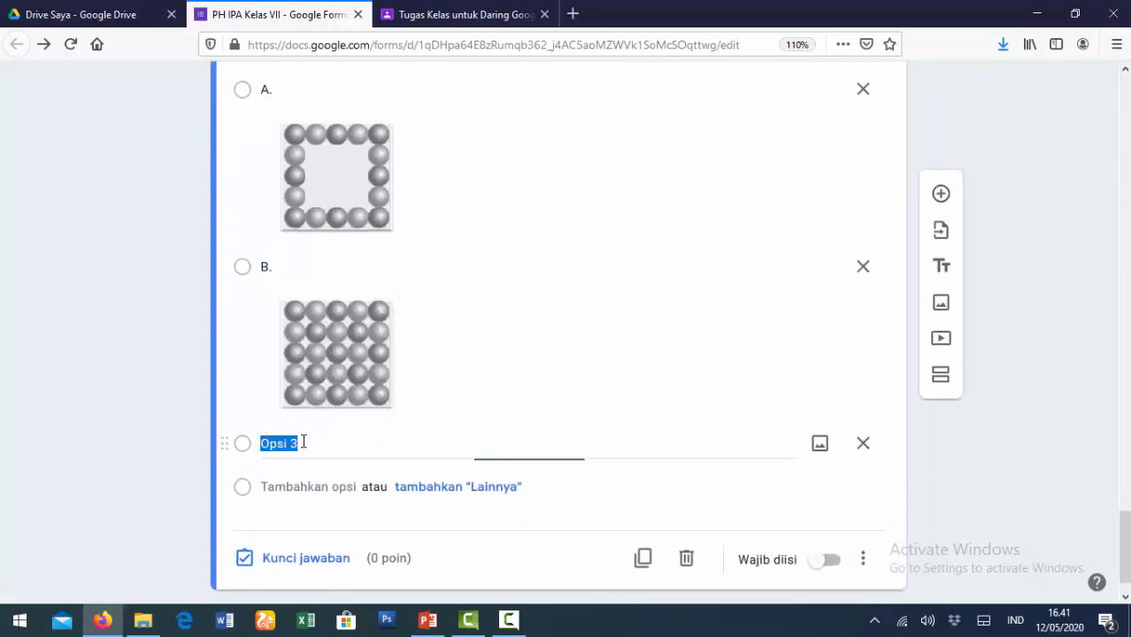
type("C.")
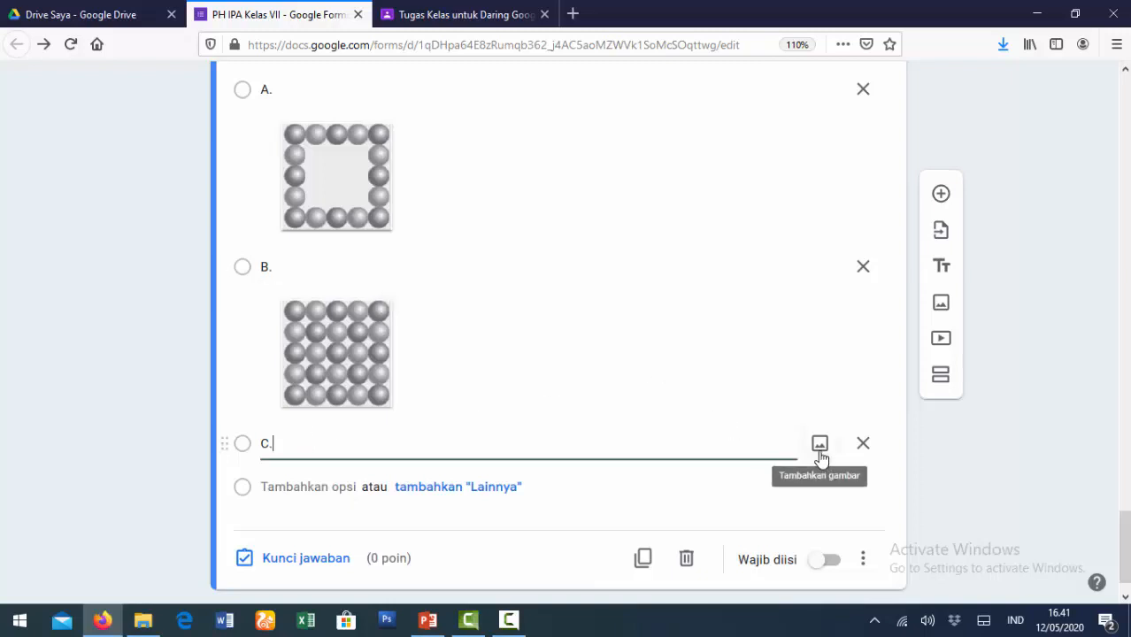
left_click(819, 450)
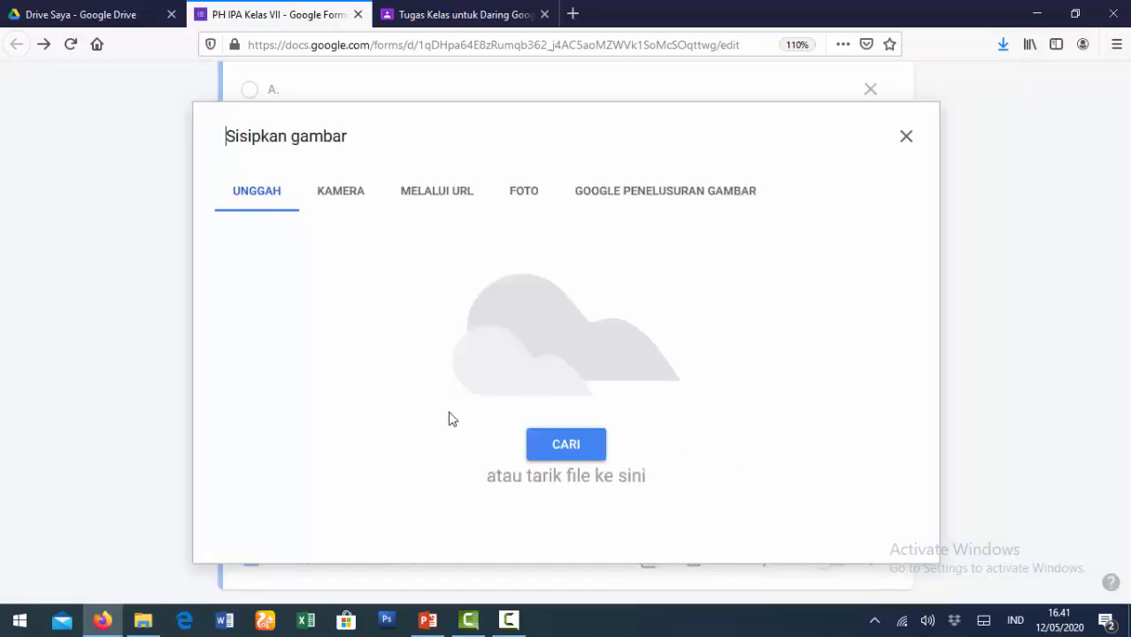
left_click(562, 453)
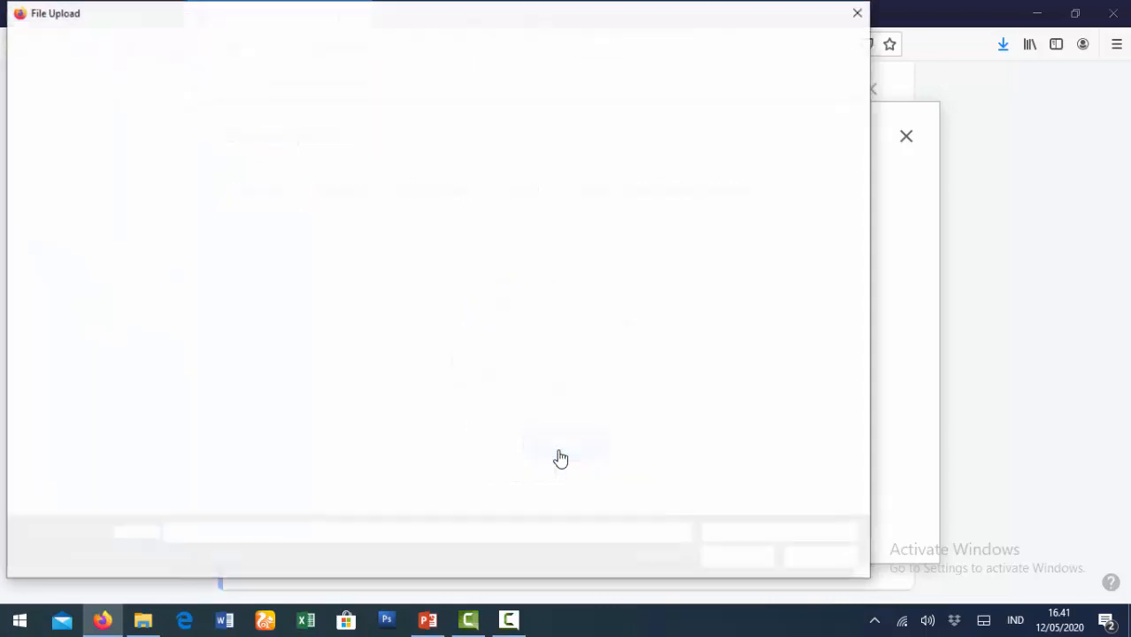
left_click(298, 146)
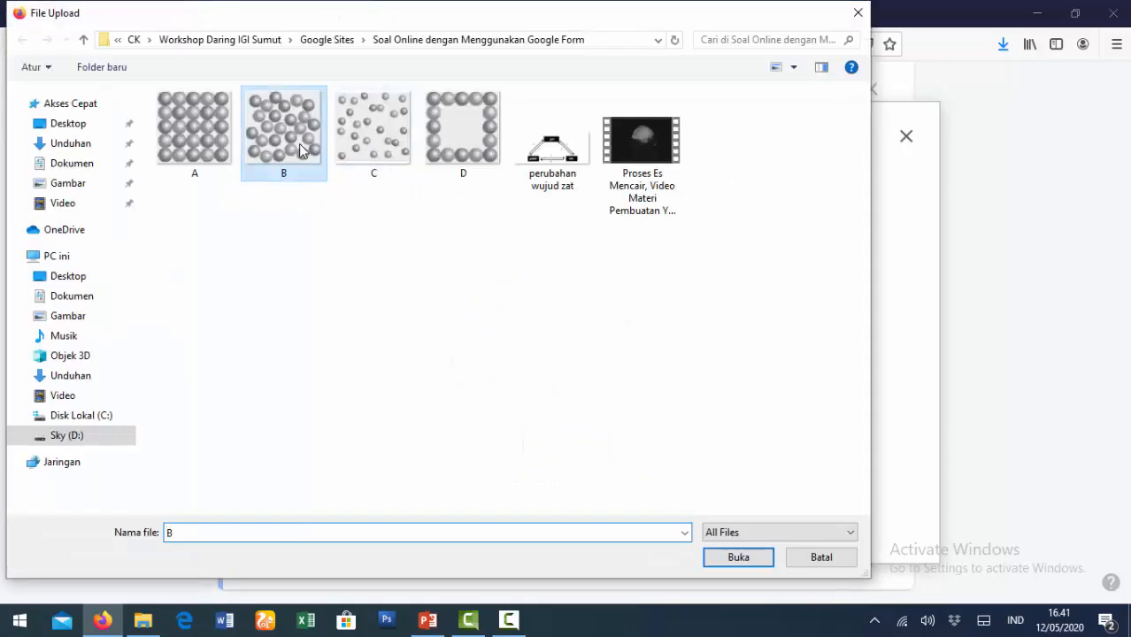
left_click(728, 559)
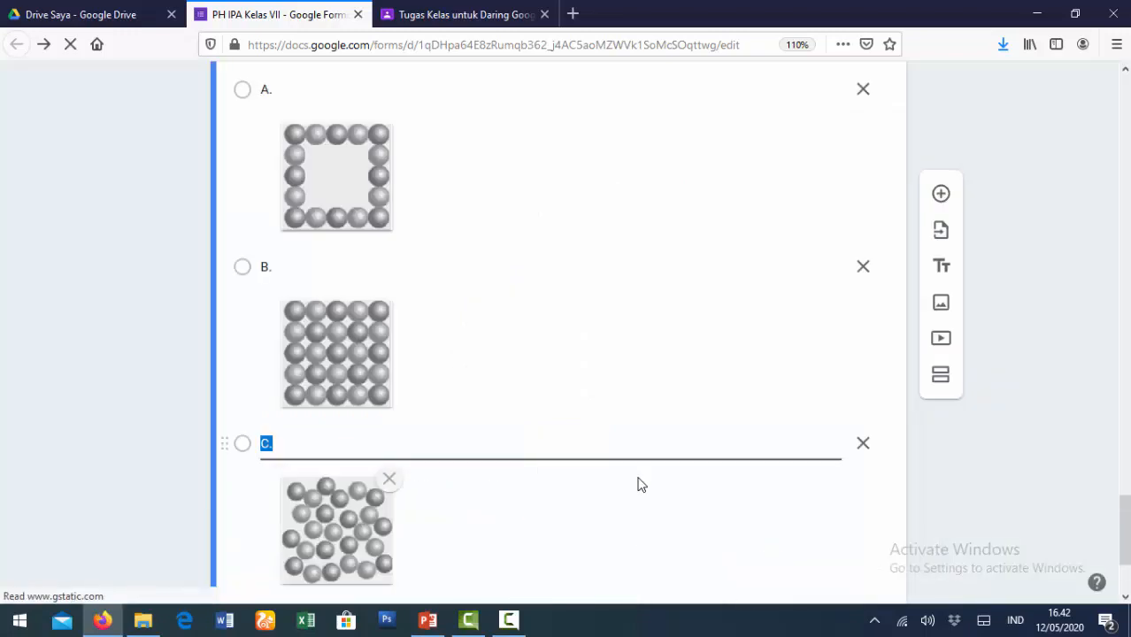
left_click(912, 620)
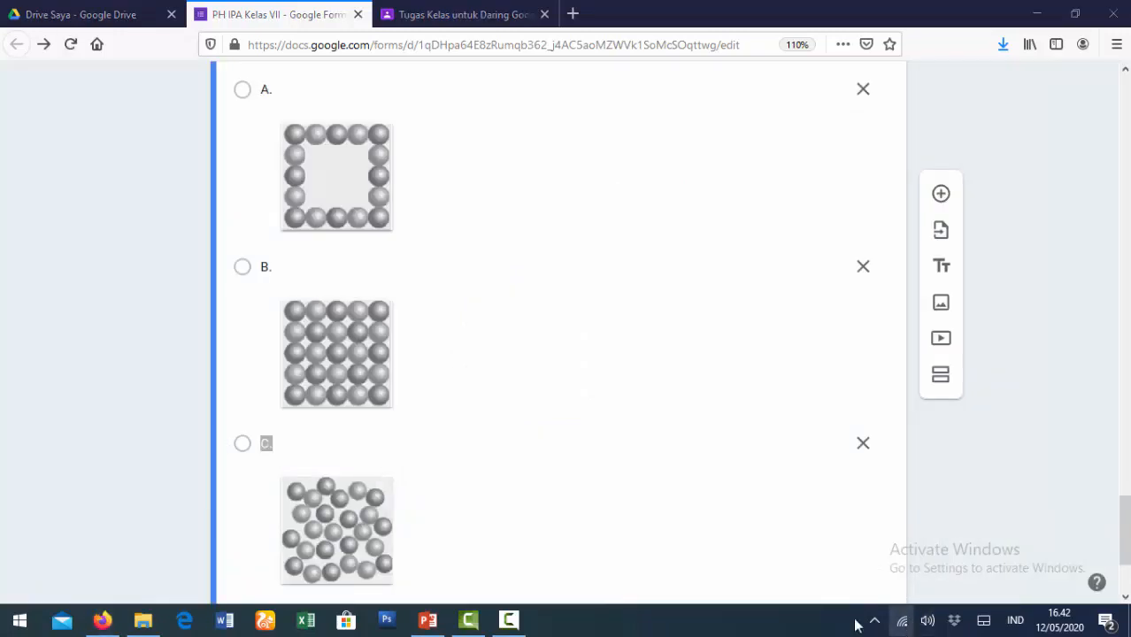
- Add option D with uploaded image file C, then review pictured options A–D
scroll(630, 540, "down", 3)
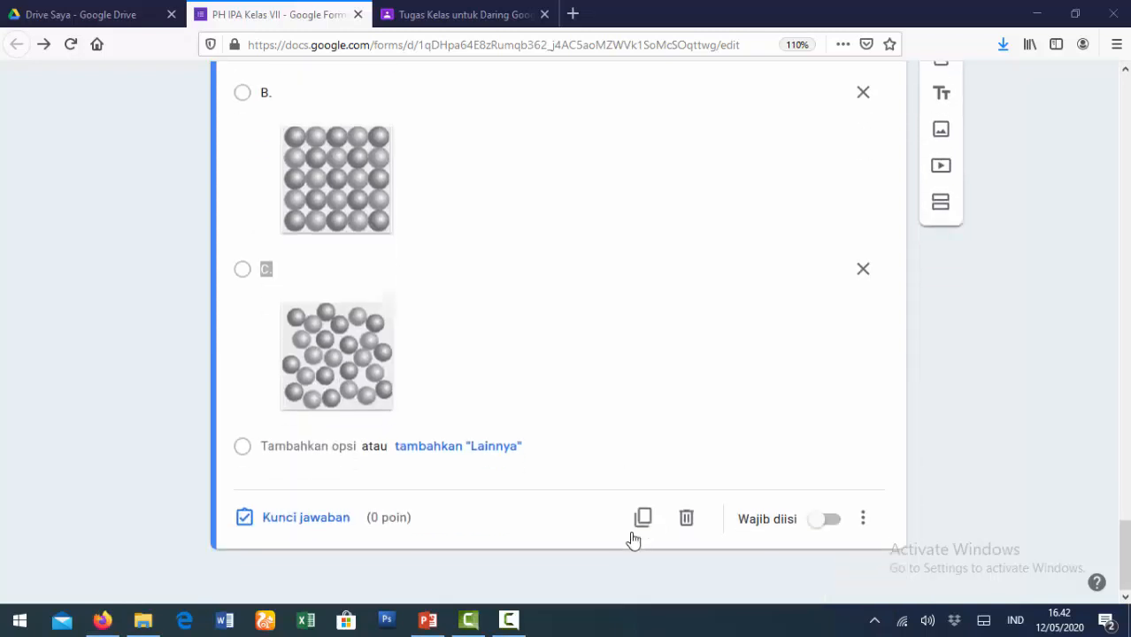
left_click(328, 443)
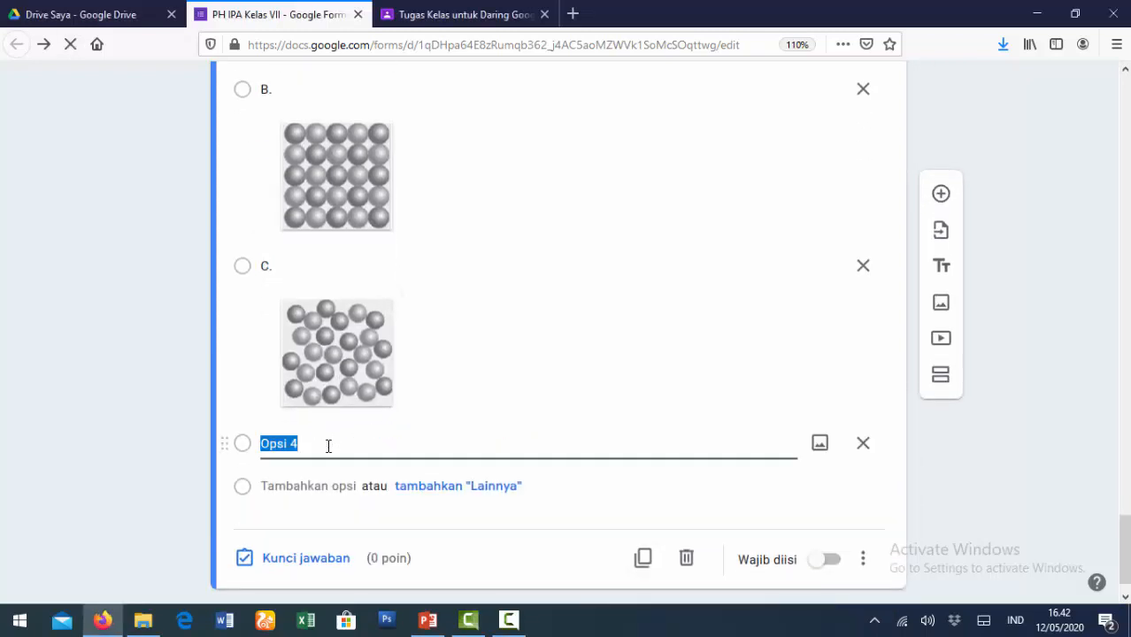
type("D.")
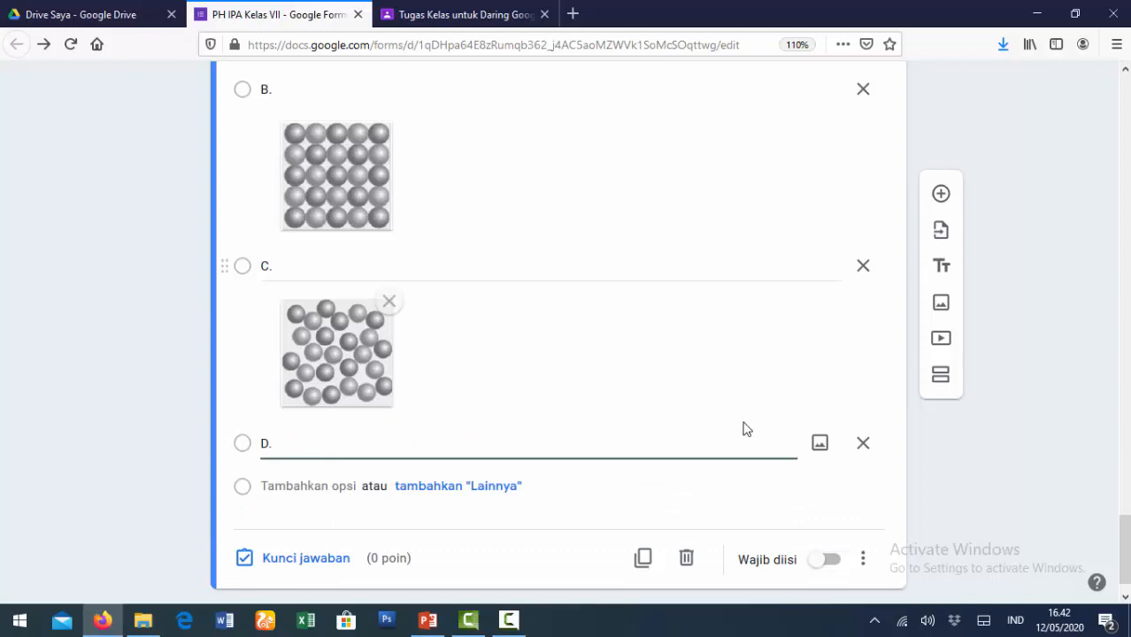
left_click(819, 443)
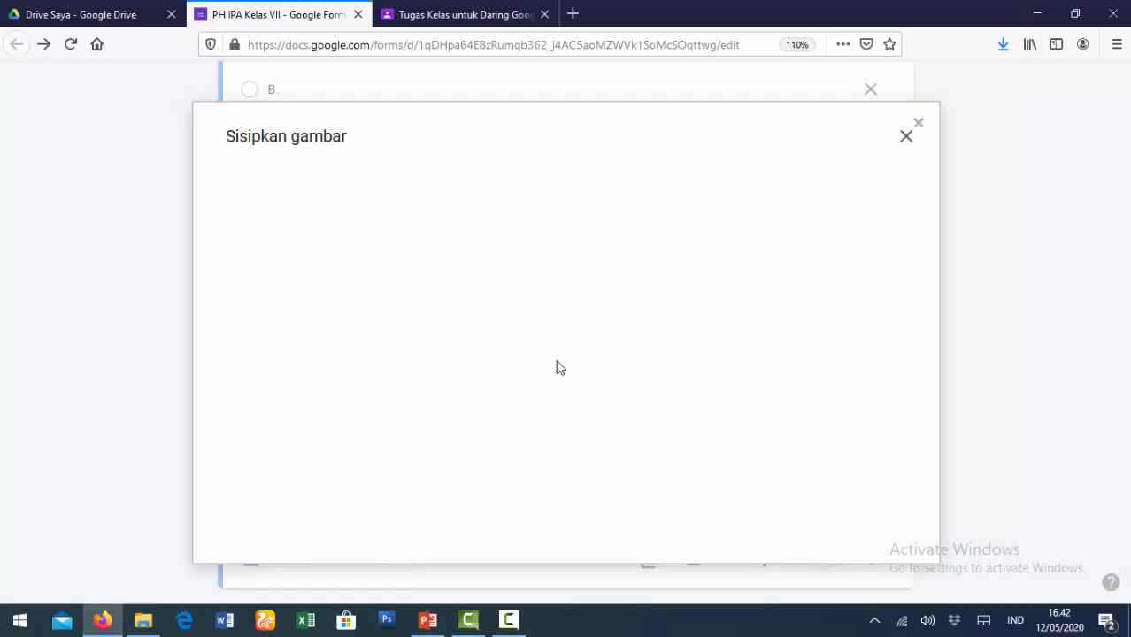
left_click(566, 449)
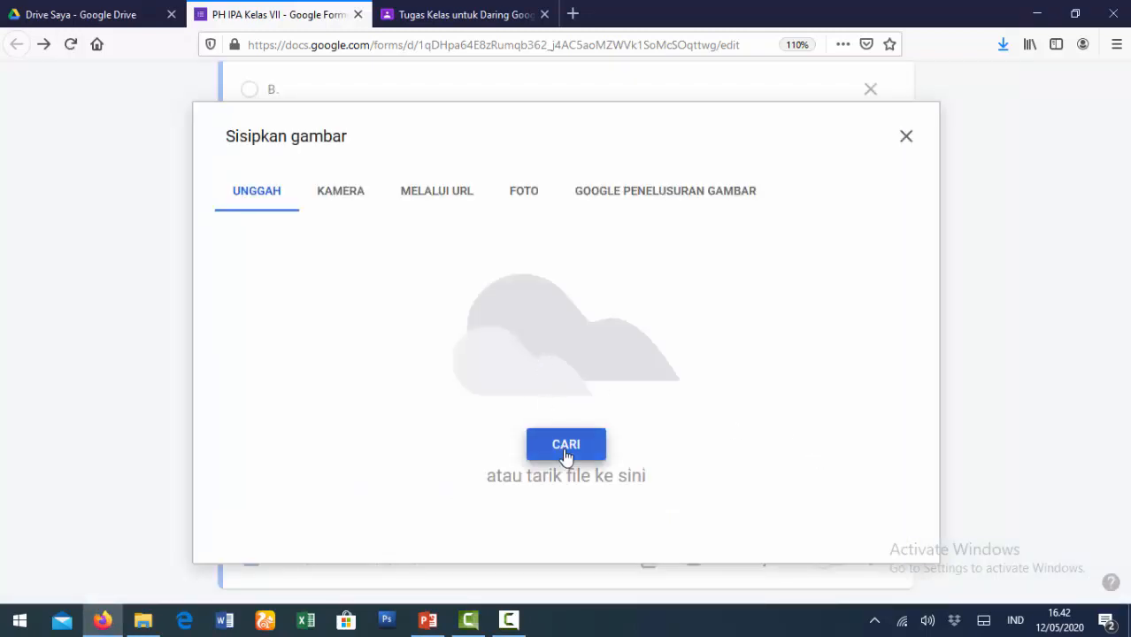
left_click(394, 146)
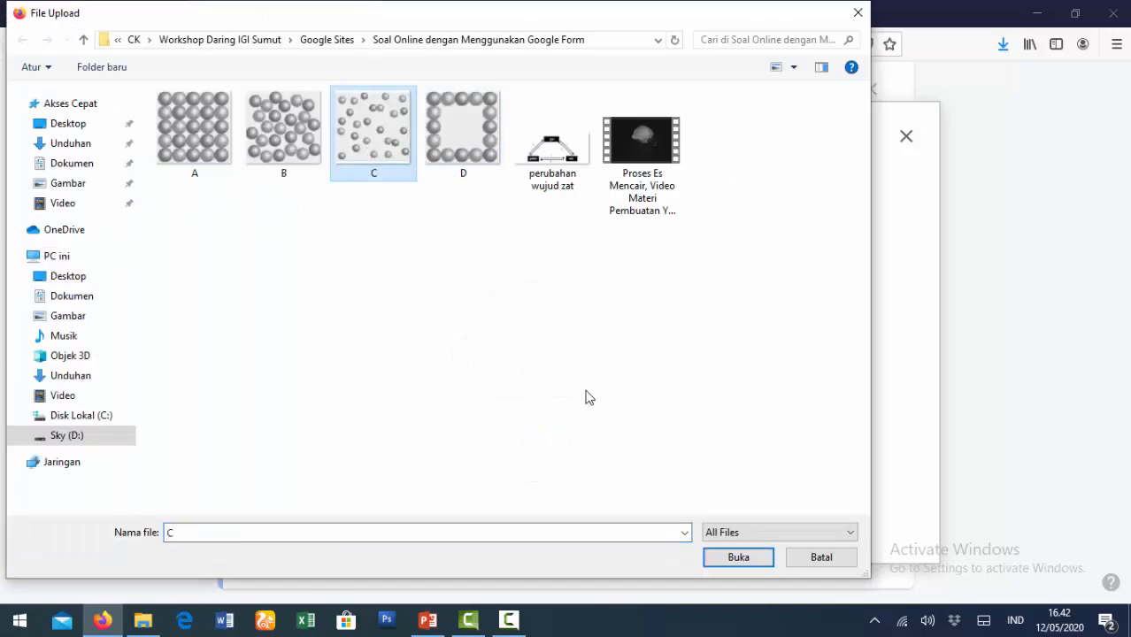
left_click(730, 562)
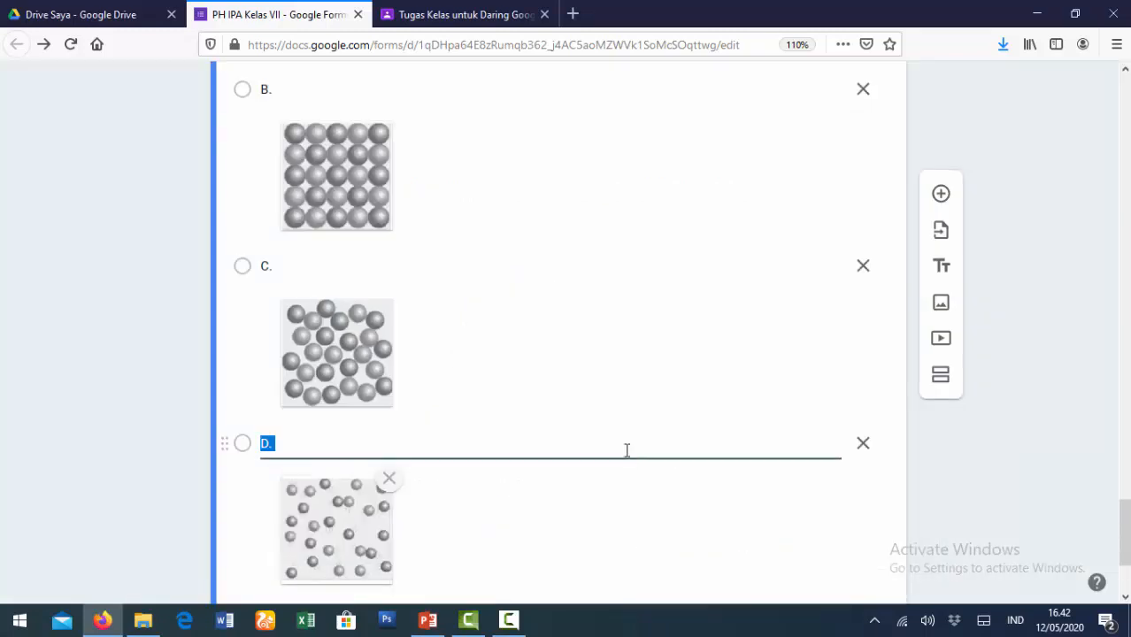
scroll(376, 460, "up", 5)
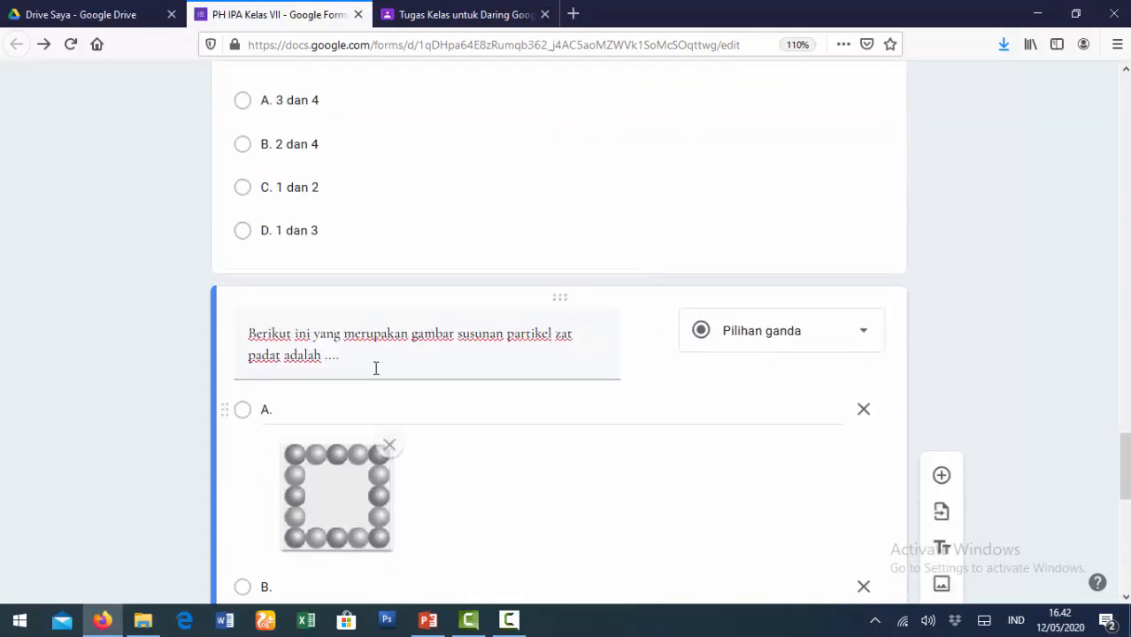
scroll(369, 403, "down", 5)
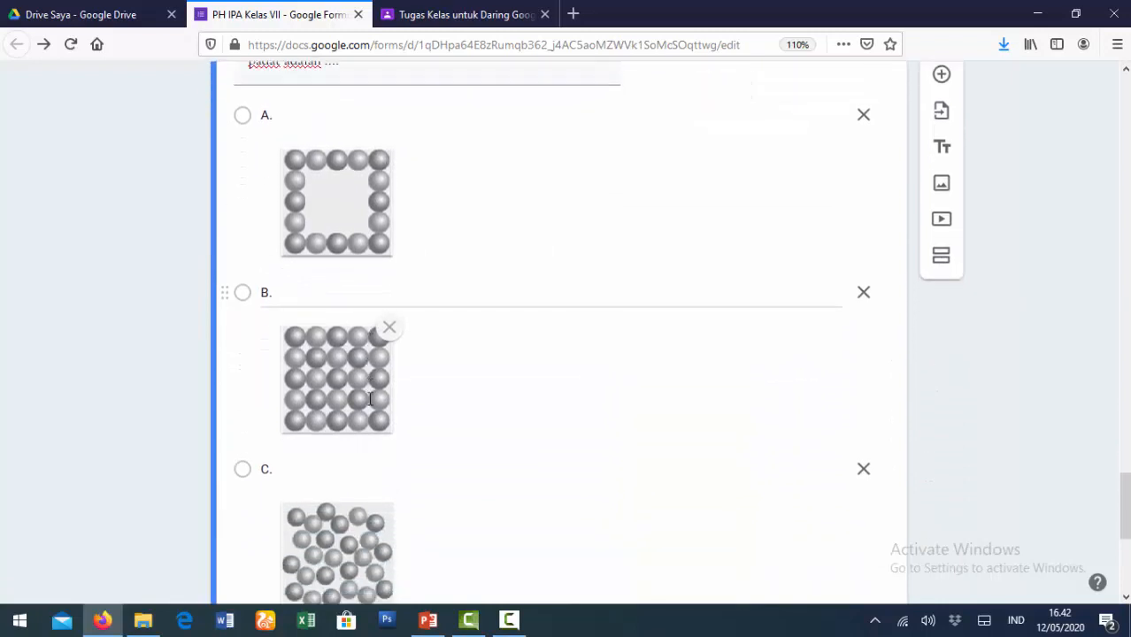
scroll(369, 403, "down", 3)
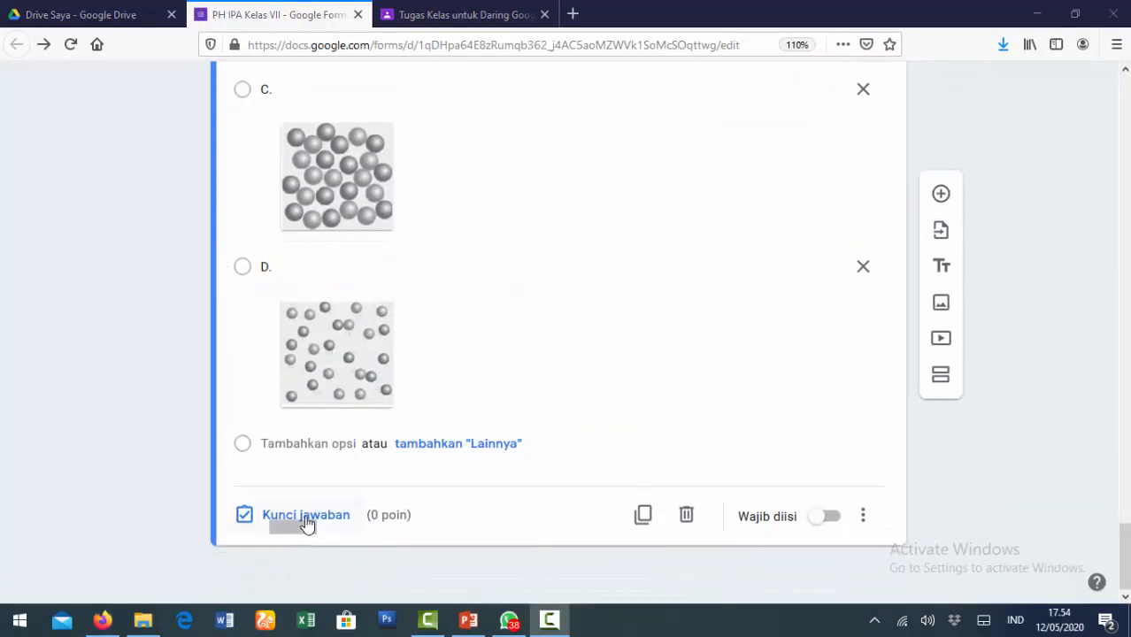
- Key option B as correct for 20 points, then add a new blank question below
left_click(305, 517)
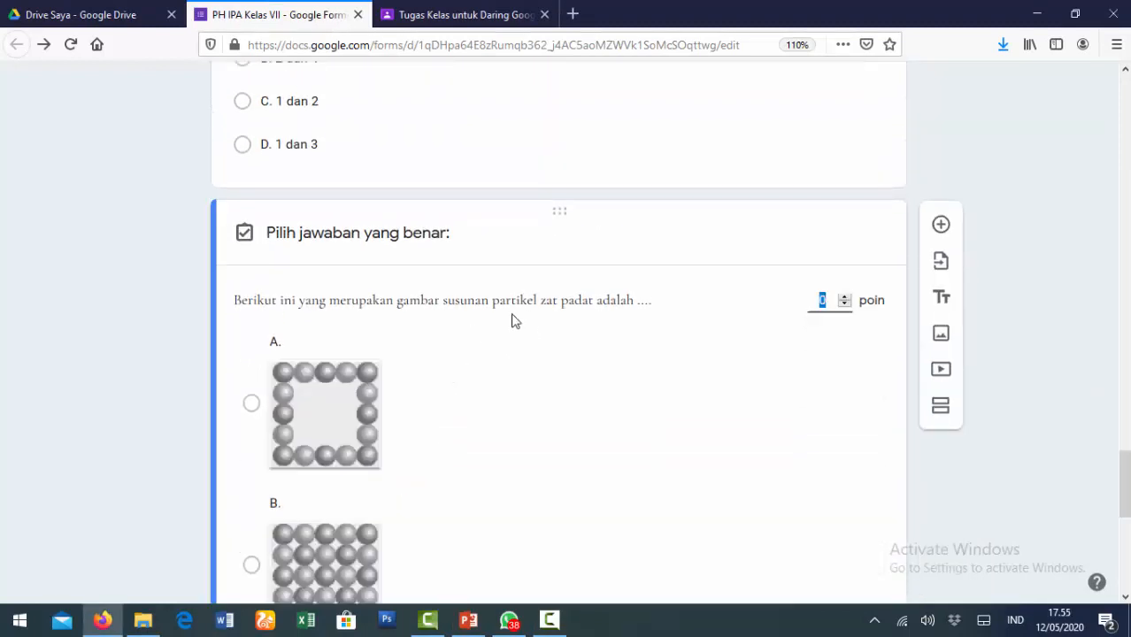
scroll(513, 320, "down", 3)
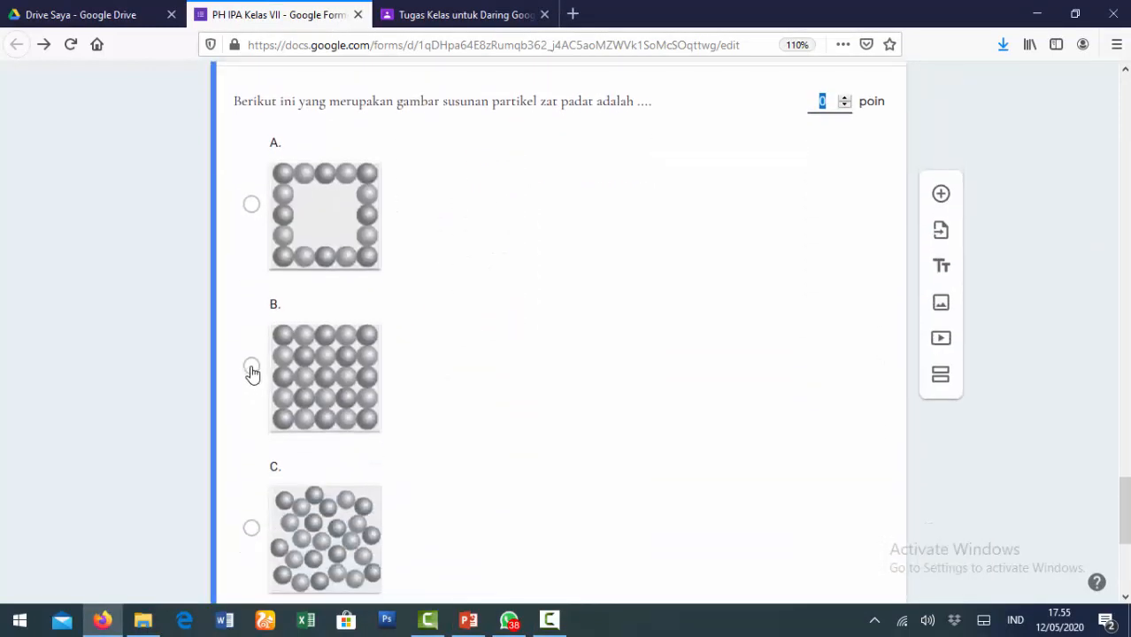
left_click(251, 368)
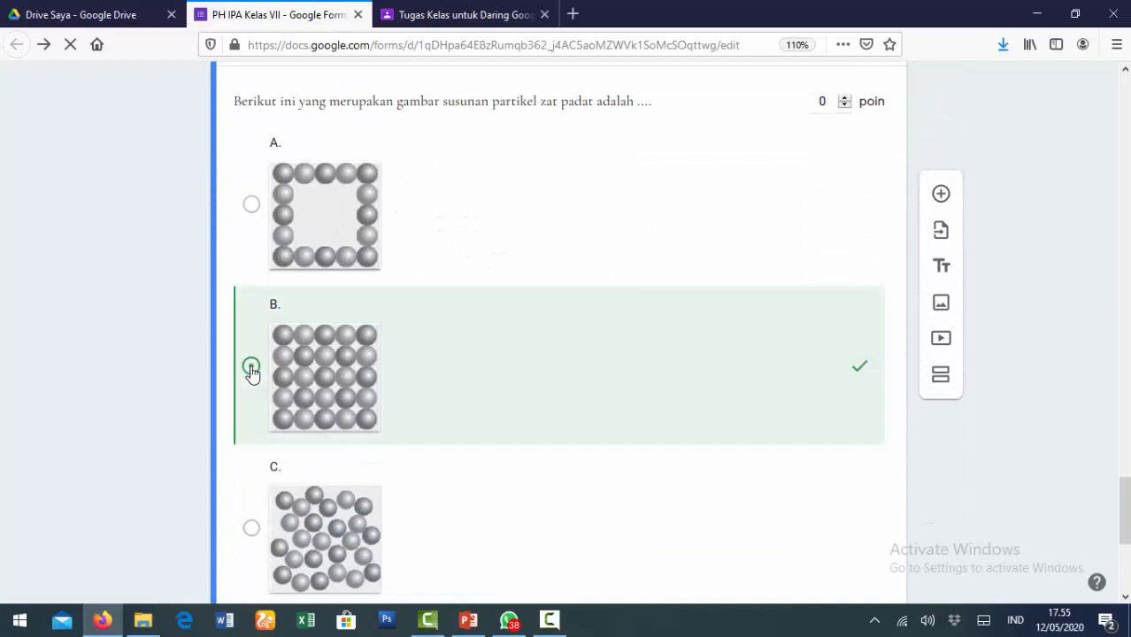
left_click(821, 101)
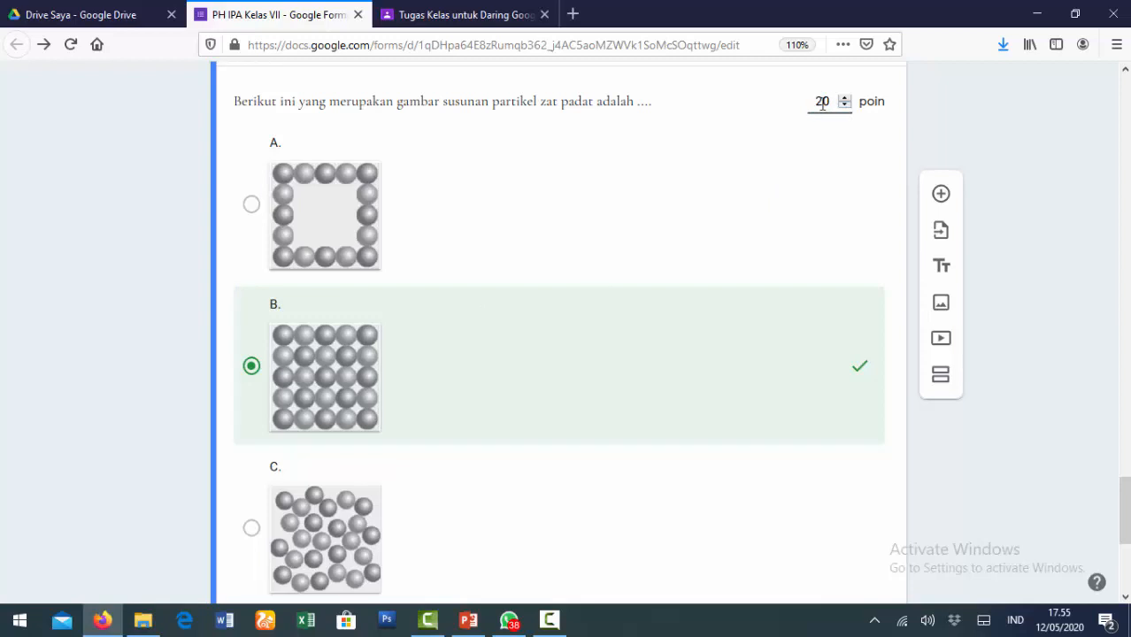
scroll(799, 217, "down", 5)
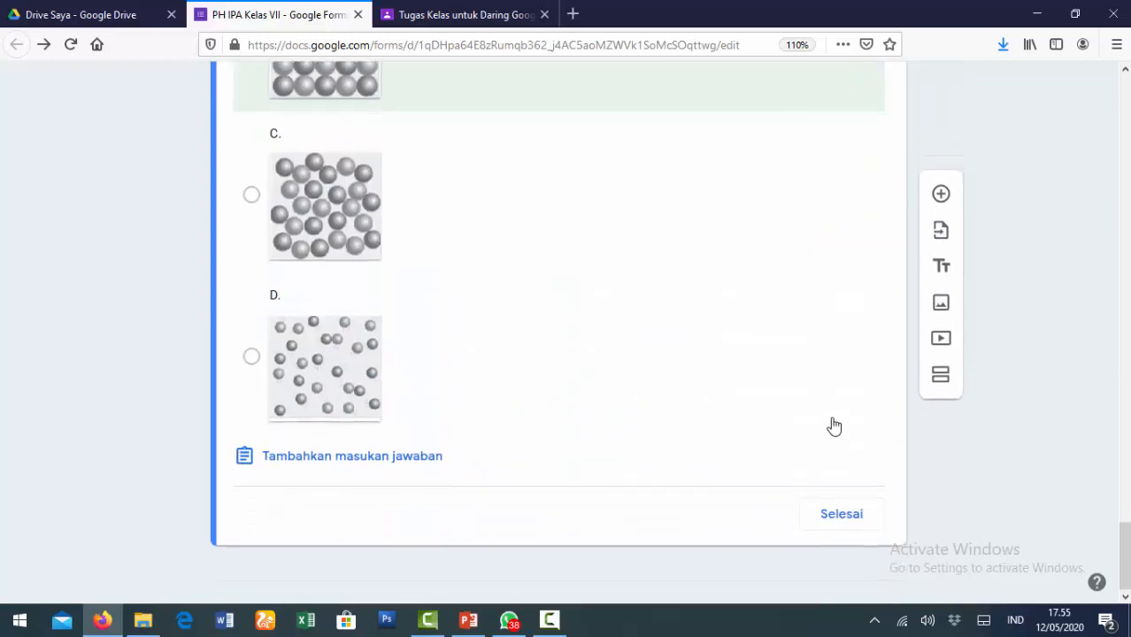
left_click(842, 514)
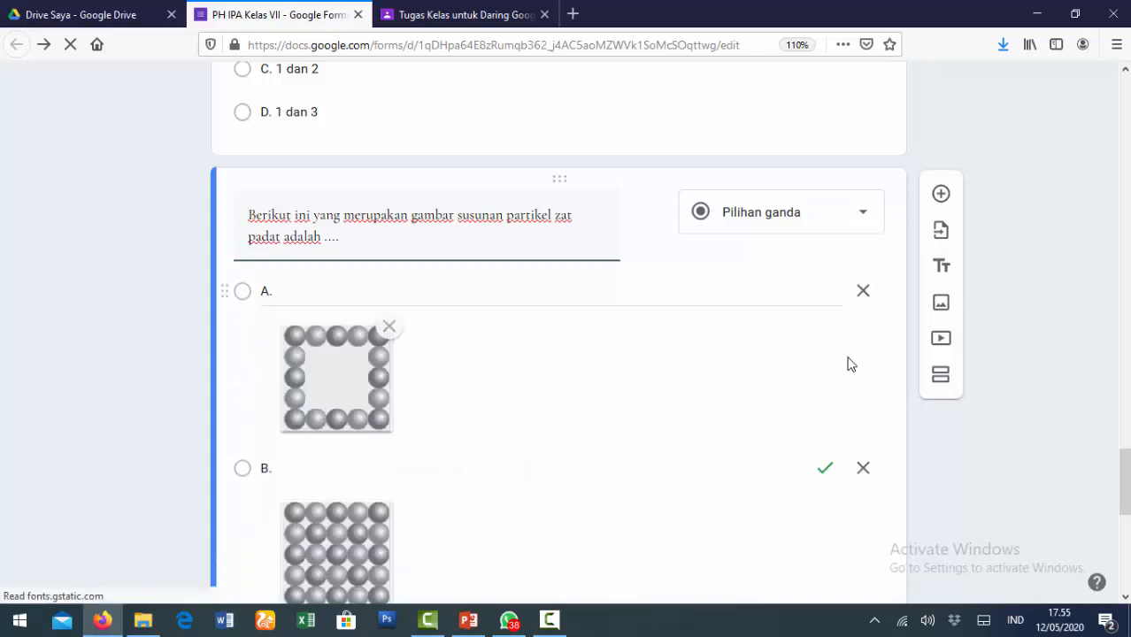
scroll(847, 363, "down", 6)
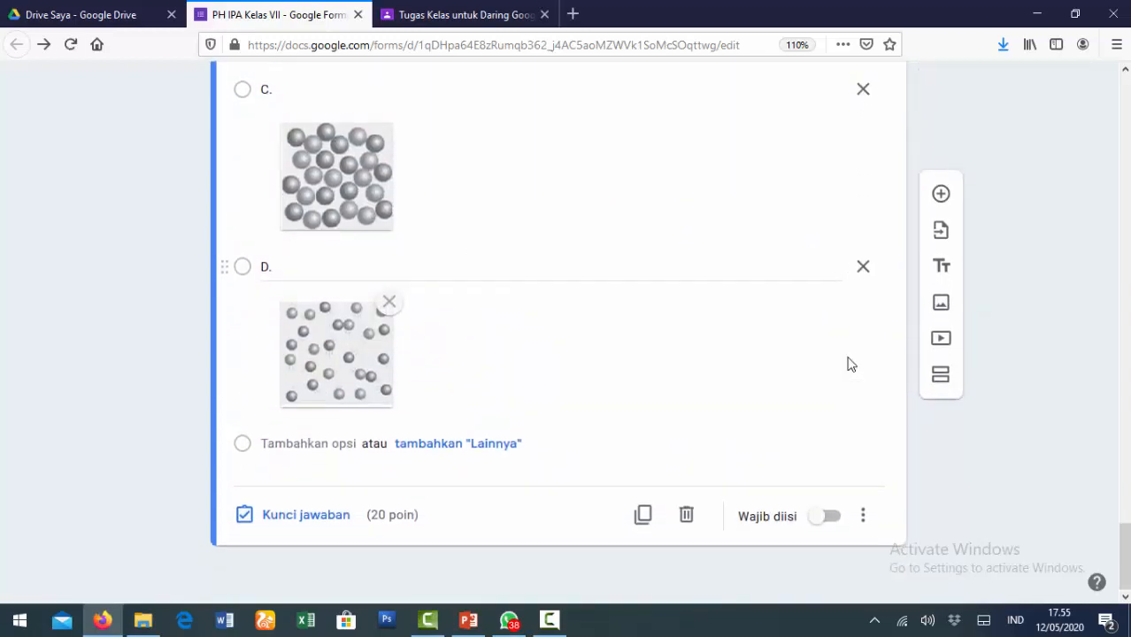
left_click(940, 194)
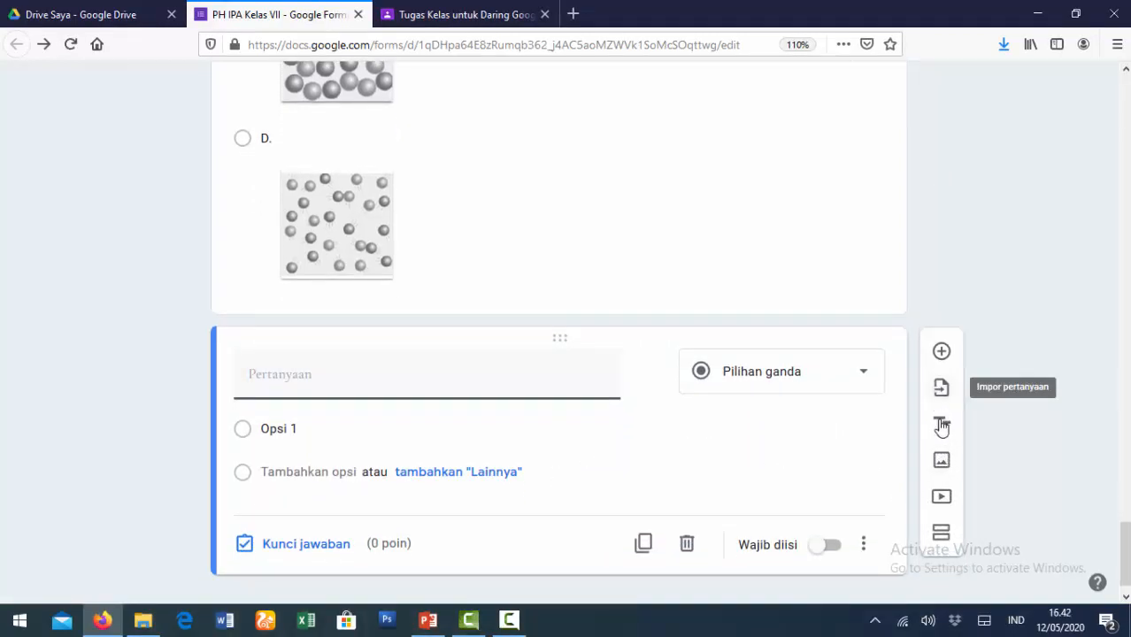
- Insert the YouTube video 'Proses Es Mencair' found by searching 'Video animasi es mencair'
left_click(943, 497)
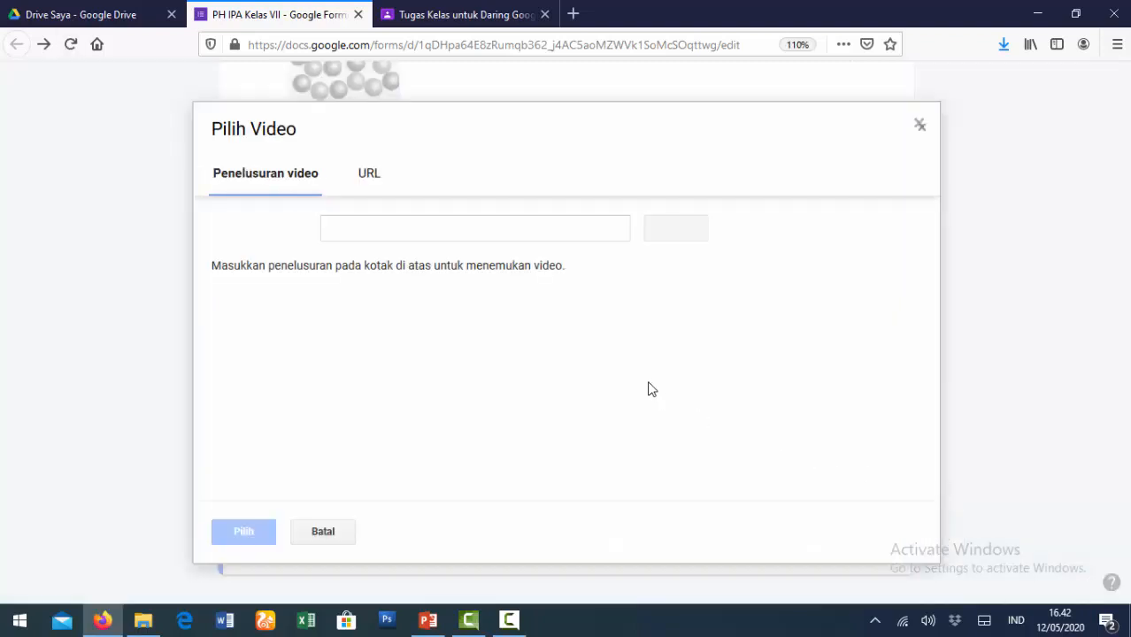
left_click(367, 180)
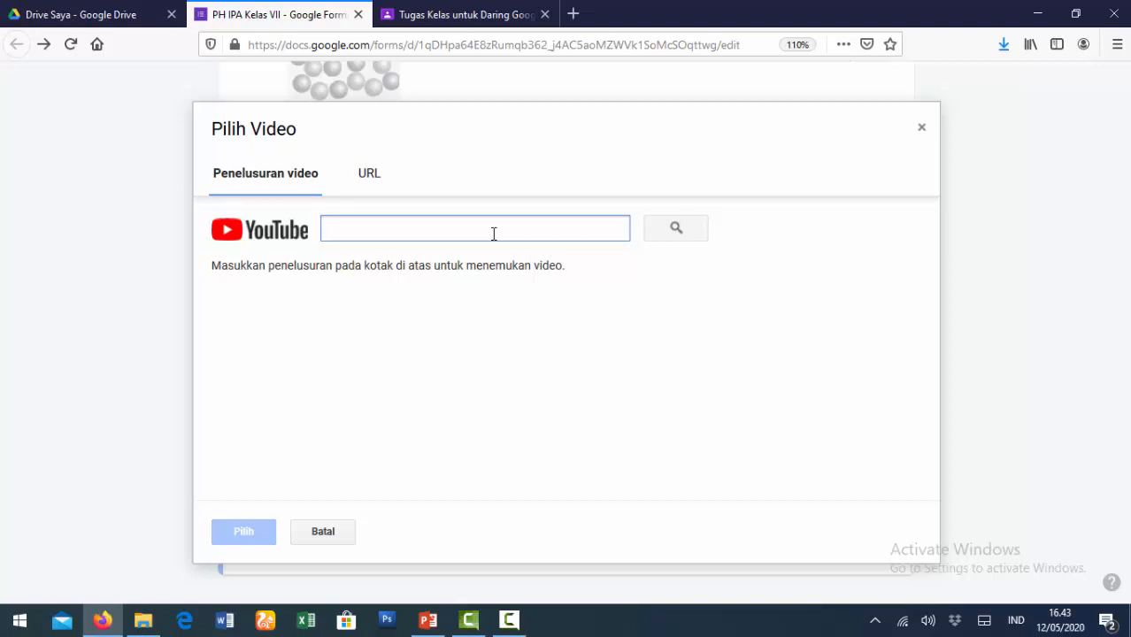
type("Video animasi")
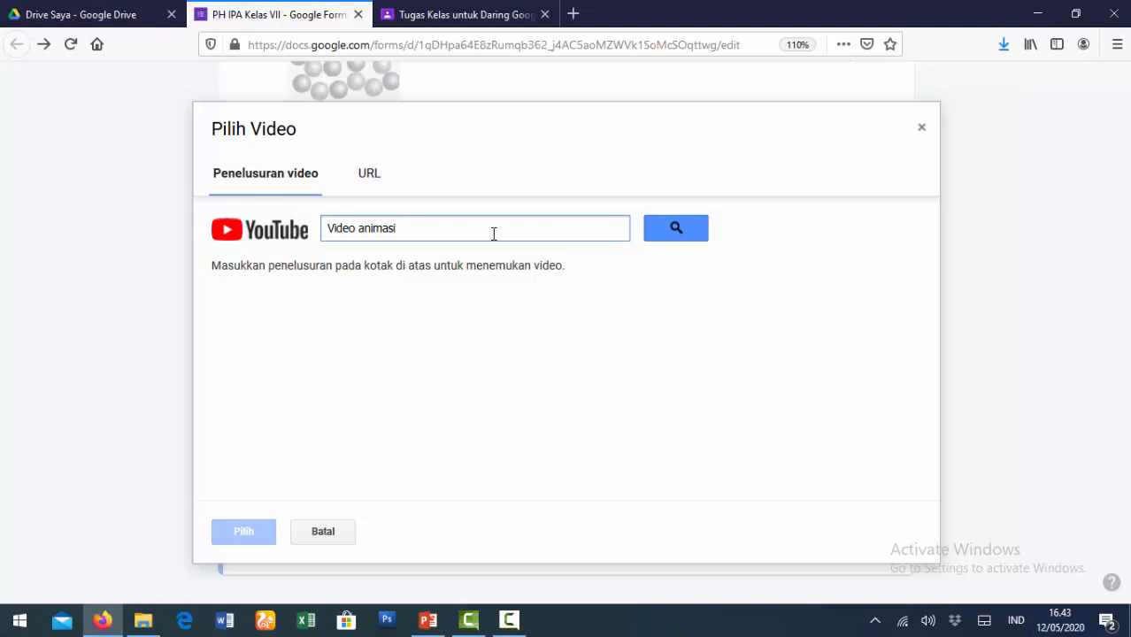
type(" es mencair")
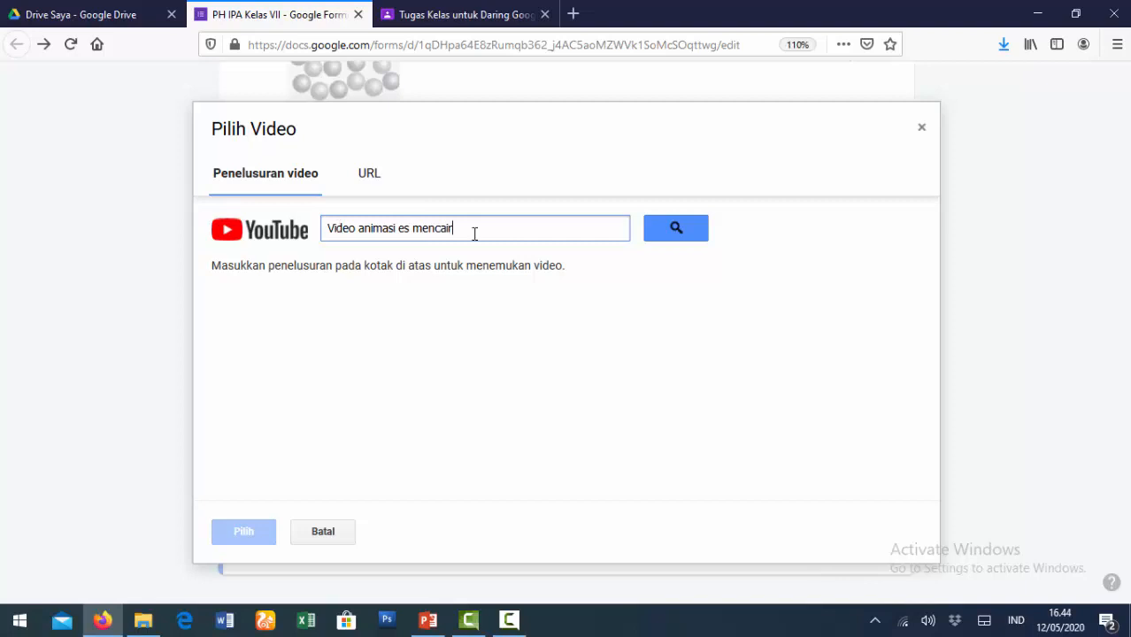
left_click(681, 235)
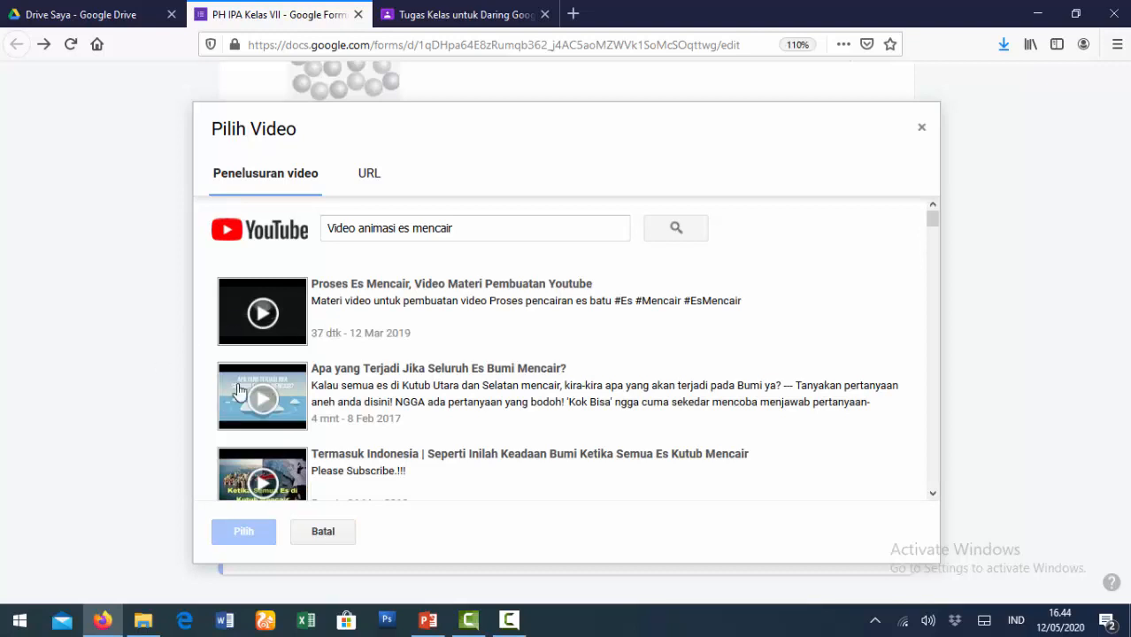
left_click(385, 294)
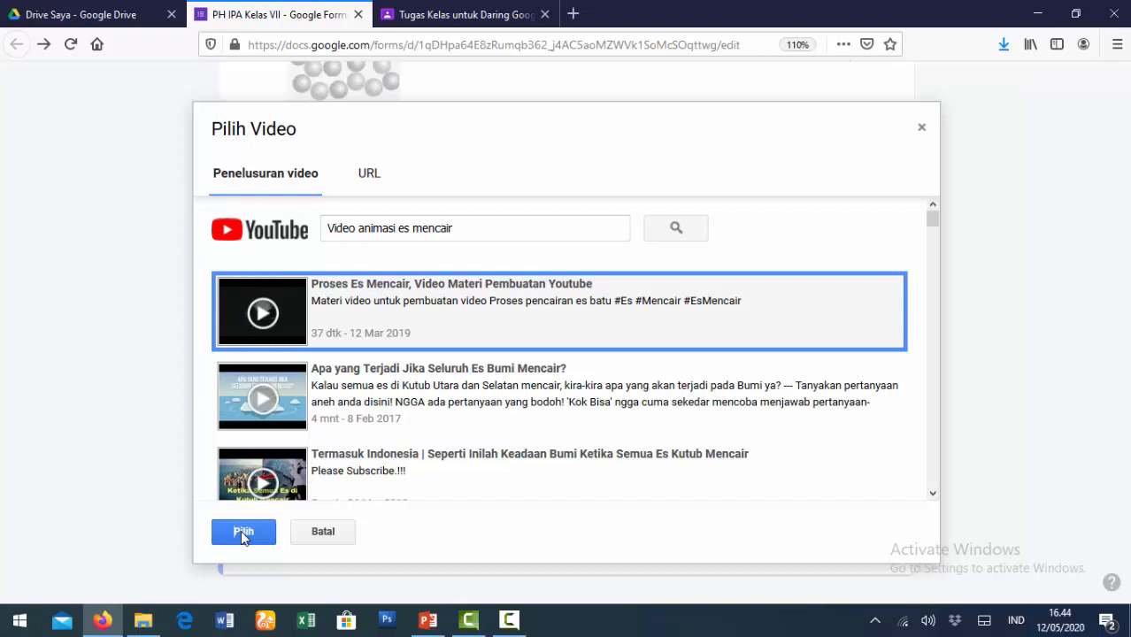
left_click(241, 530)
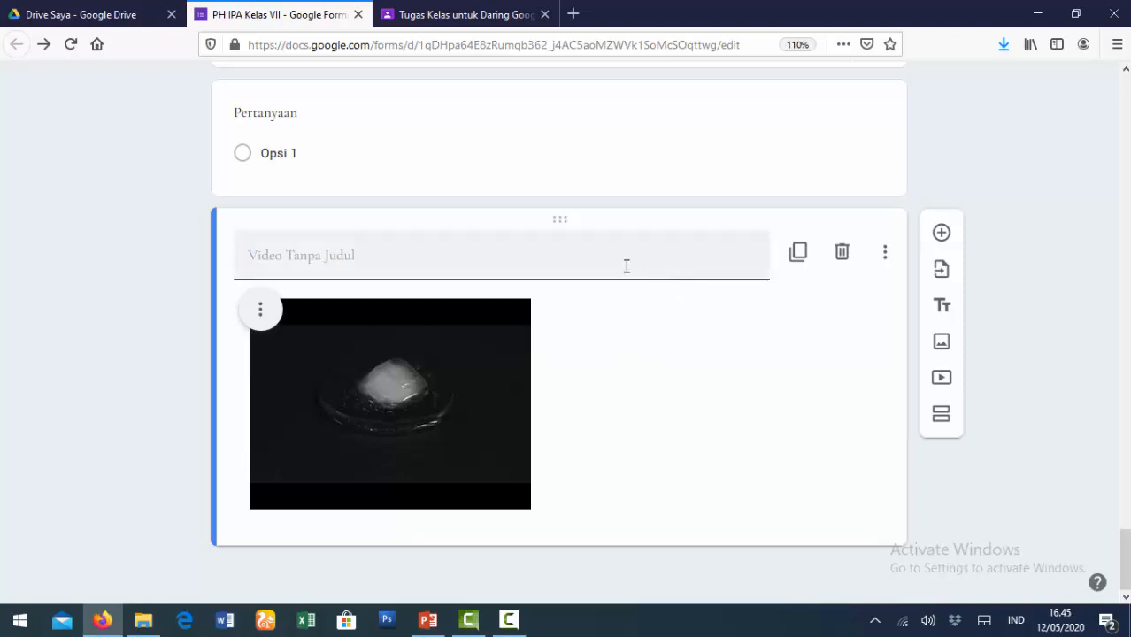
- Drag the video card above the blank question
scroll(663, 360, "up", 2)
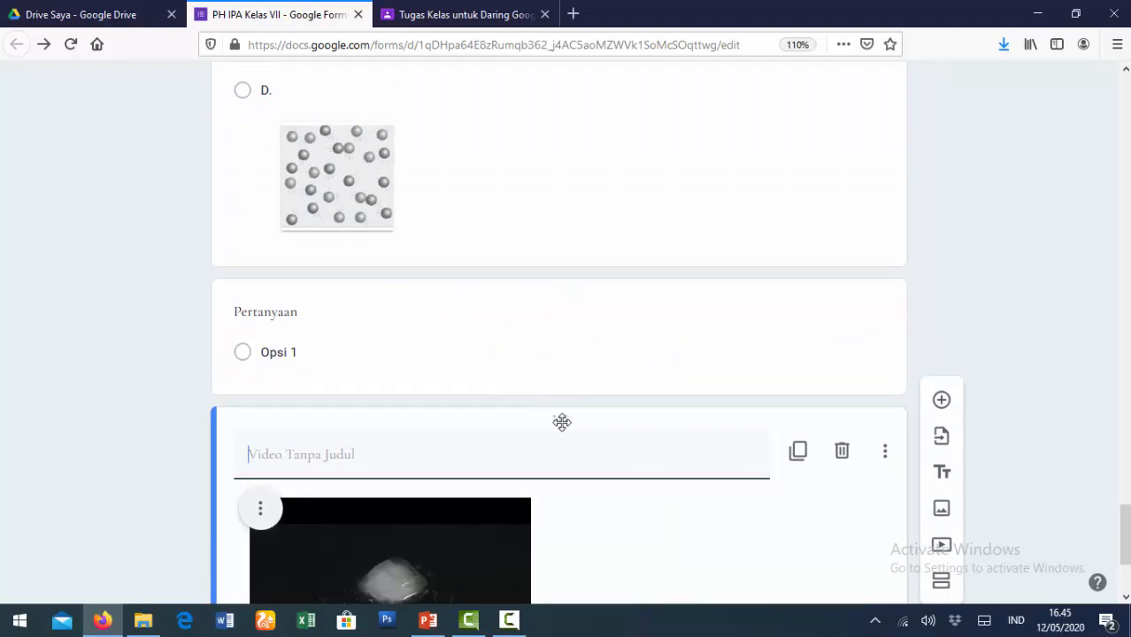
left_click_drag(562, 422, 571, 265)
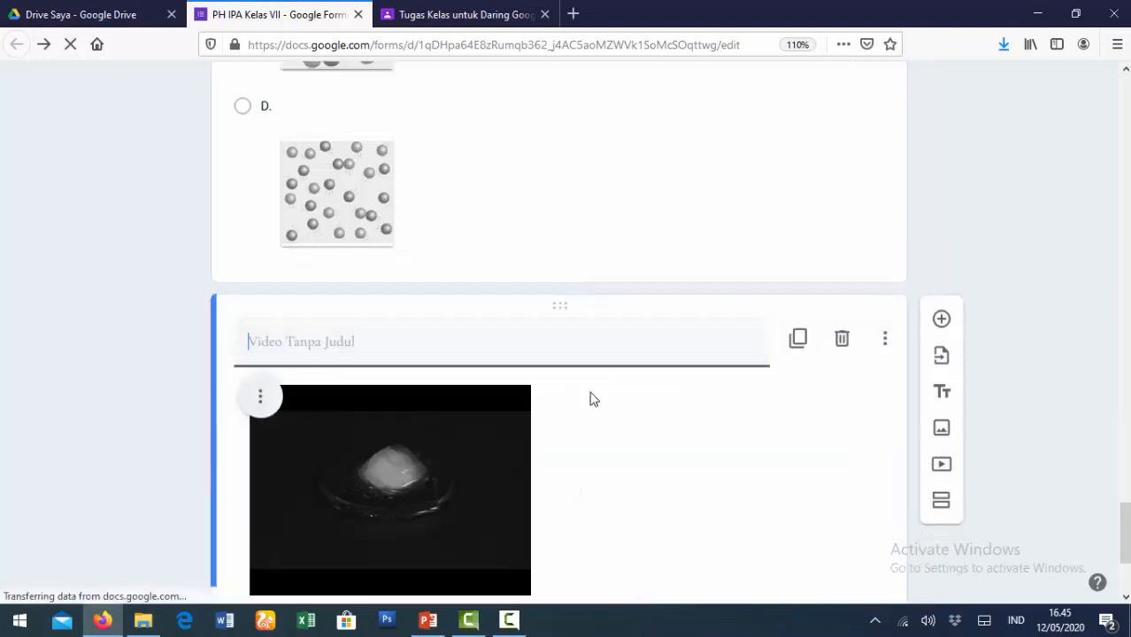
scroll(620, 416, "down", 2)
scroll(703, 436, "up", 1)
scroll(706, 442, "down", 1)
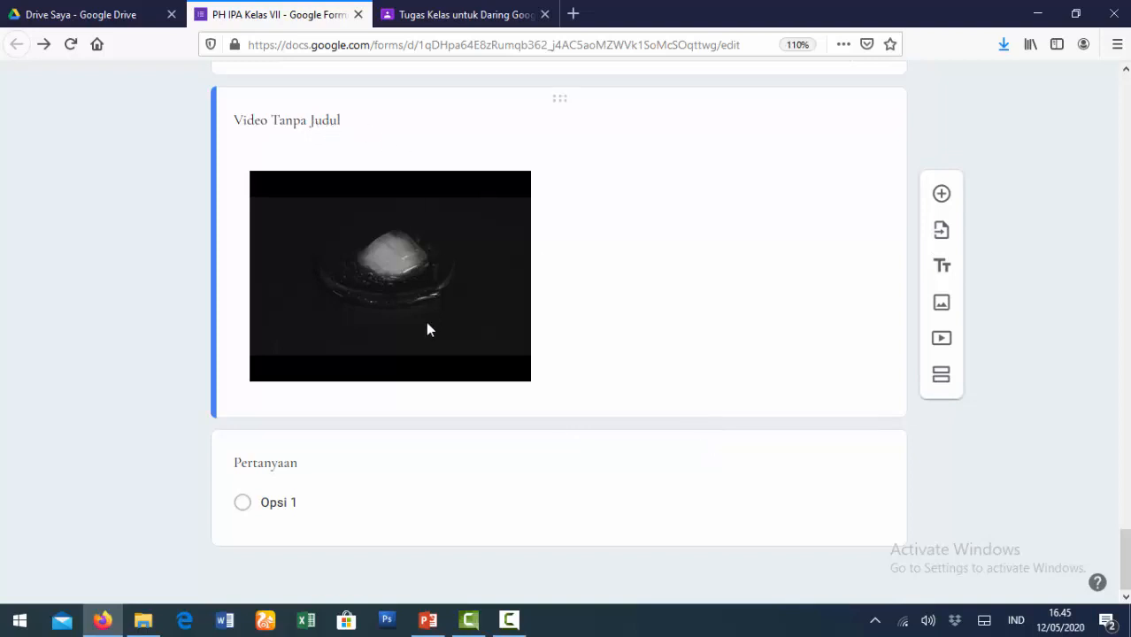
left_click(274, 472)
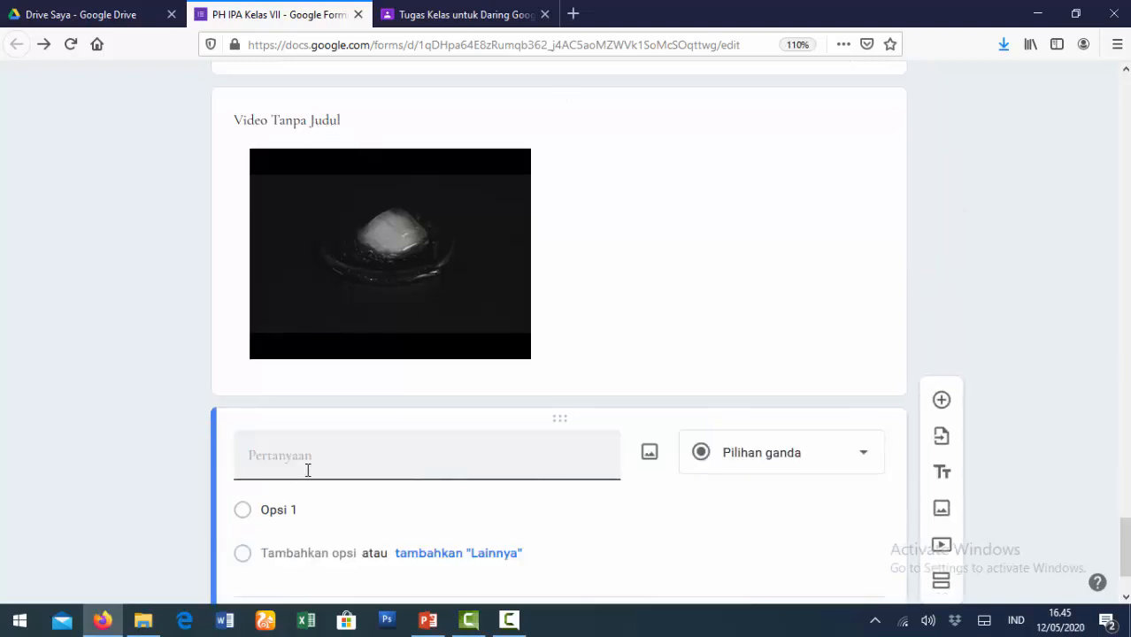
- Enter the question 'Video di amas adalah merupakan contoh dari perubahan wujud zat yaitu ....' with option A. membeku
type("Video di am")
type("as adalah merupakan ")
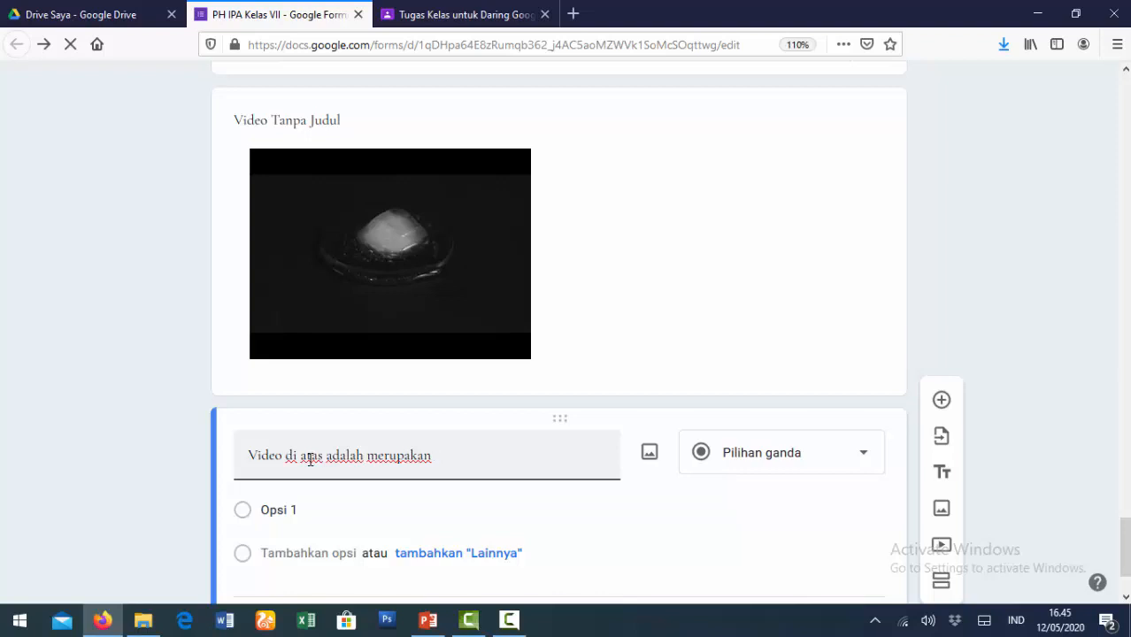
type("contoh dari perubahan w")
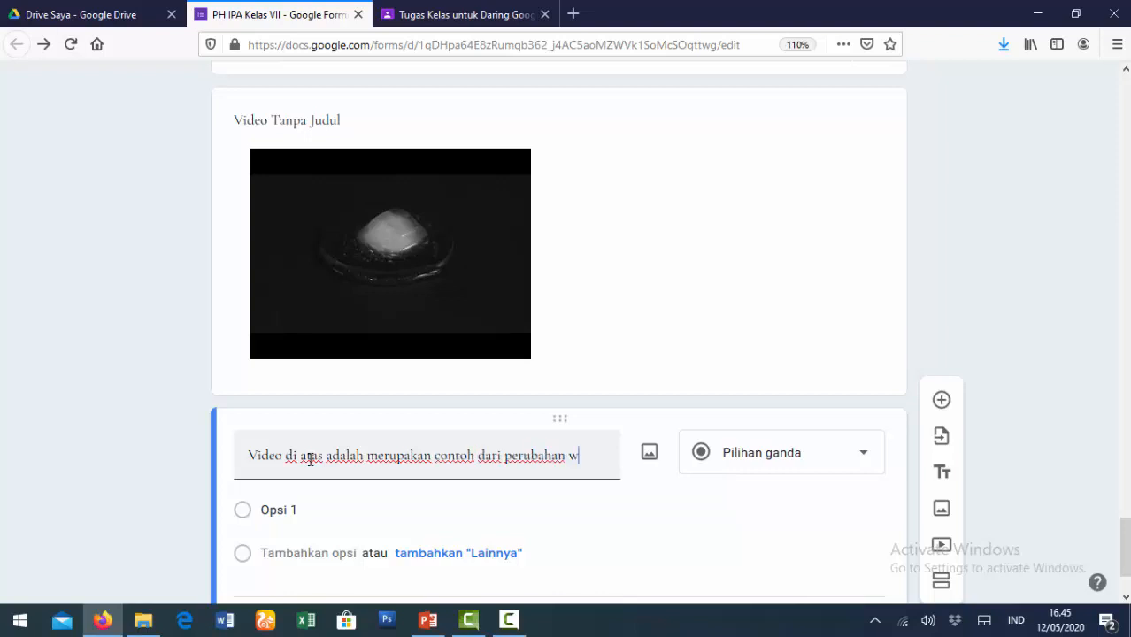
type("ujud zat ya")
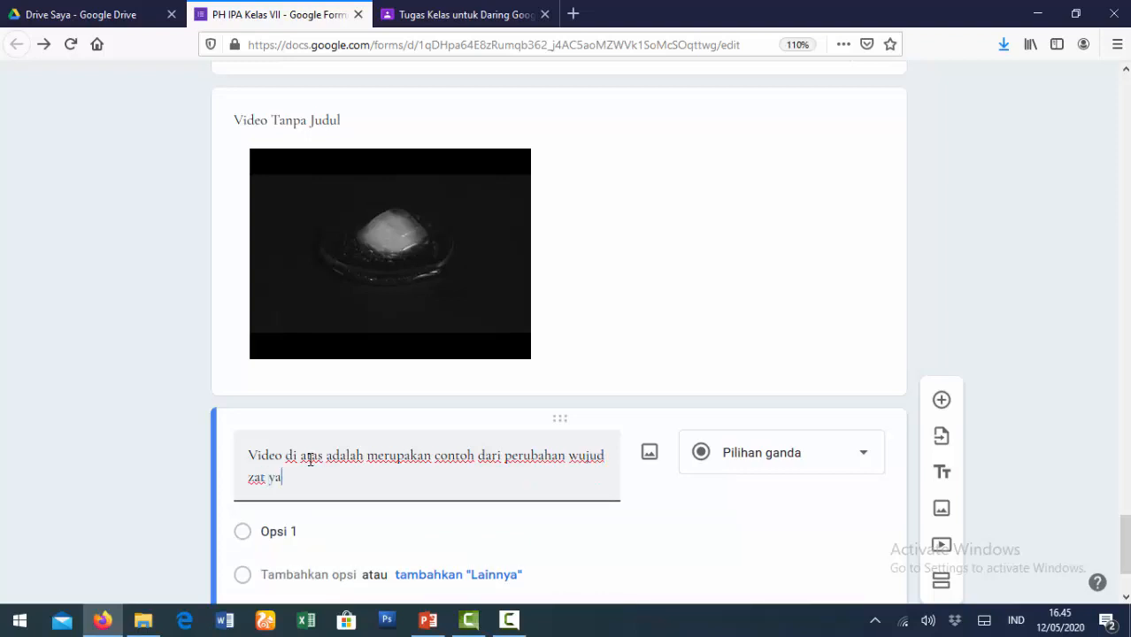
type("itu ....")
left_click(324, 533)
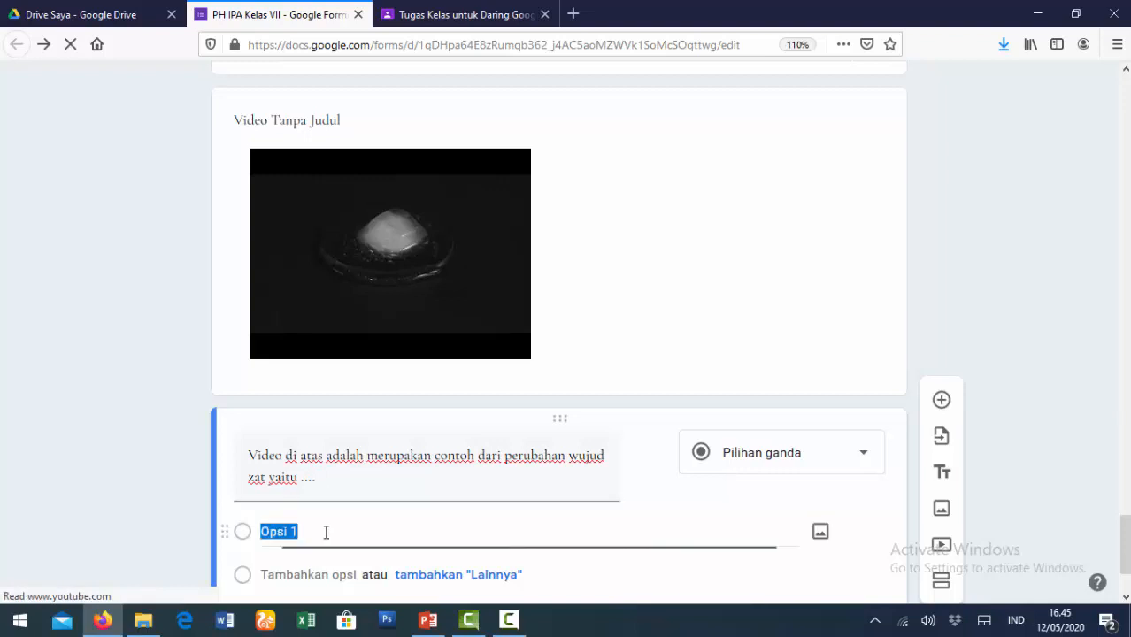
type("A")
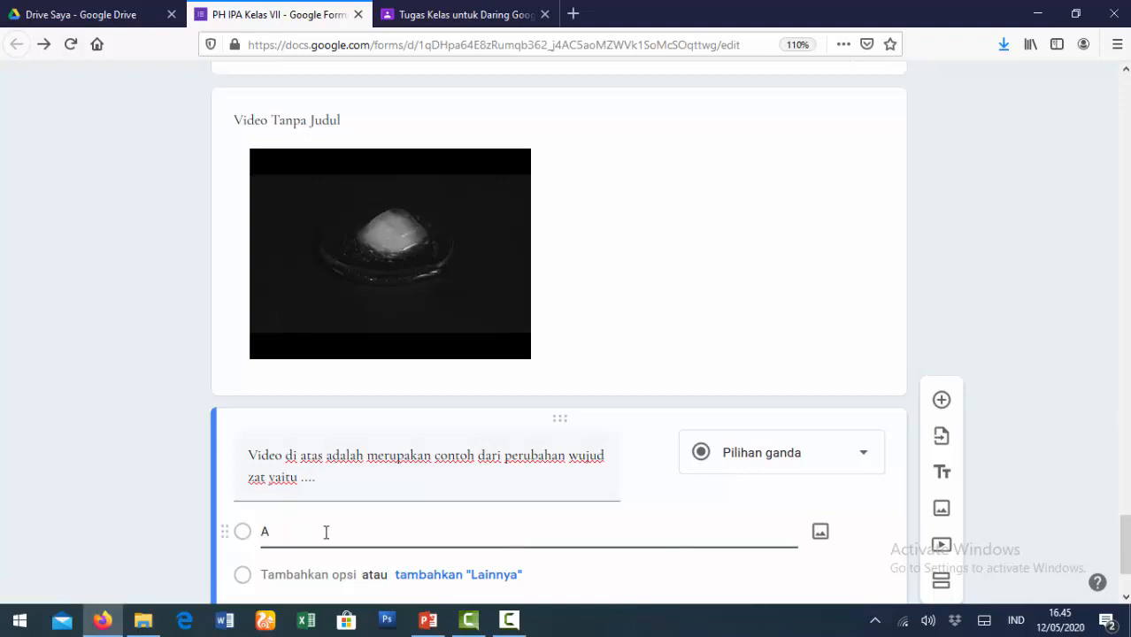
type(". membeku")
- Add options B. mencair, C. menguap and D. menyublim
scroll(307, 568, "down", 1)
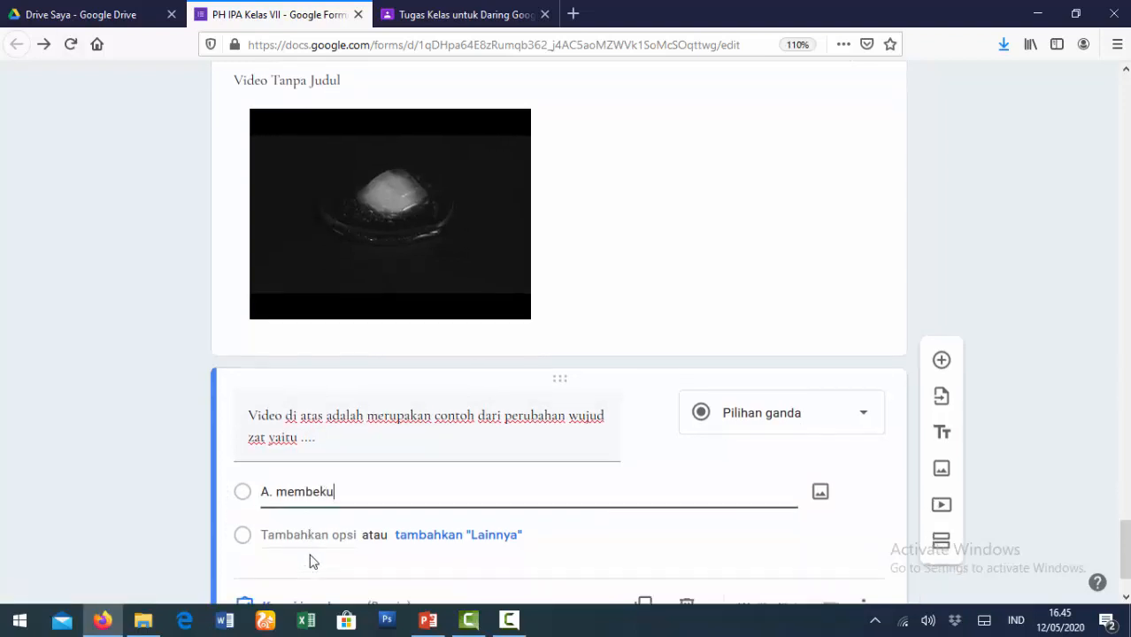
left_click(307, 471)
type("B. mencair")
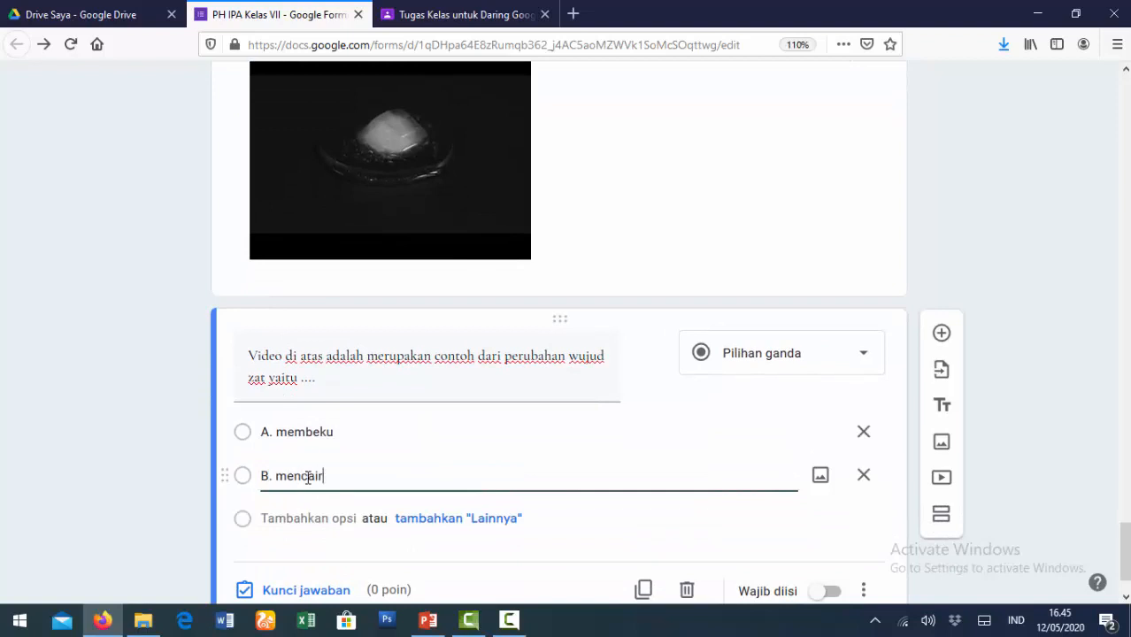
left_click(286, 518)
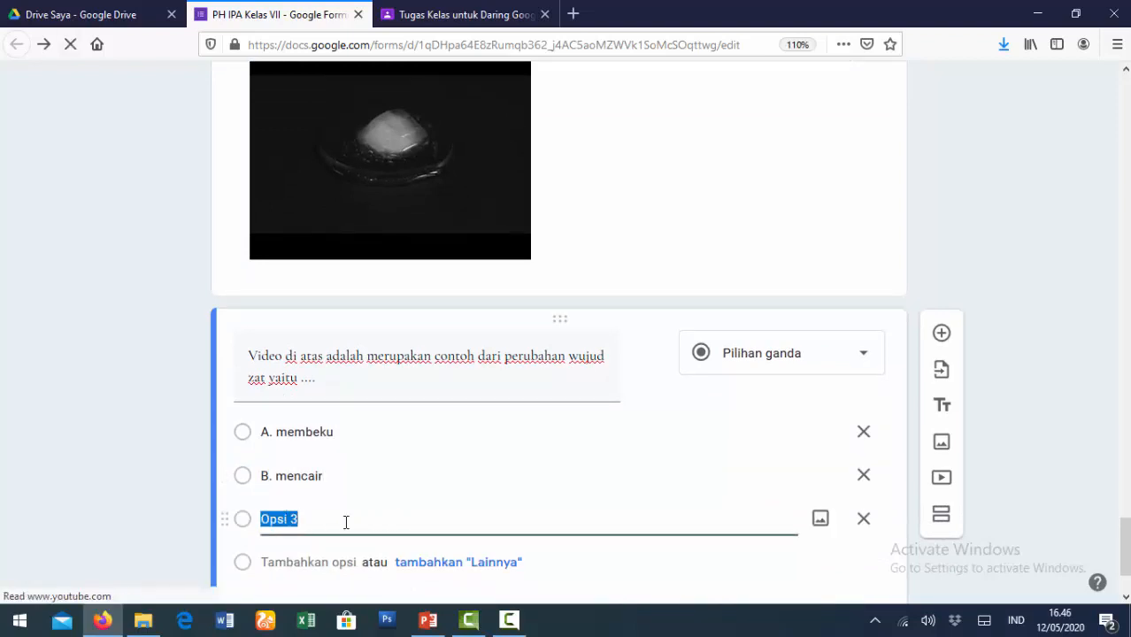
type("C. menguap")
left_click(305, 561)
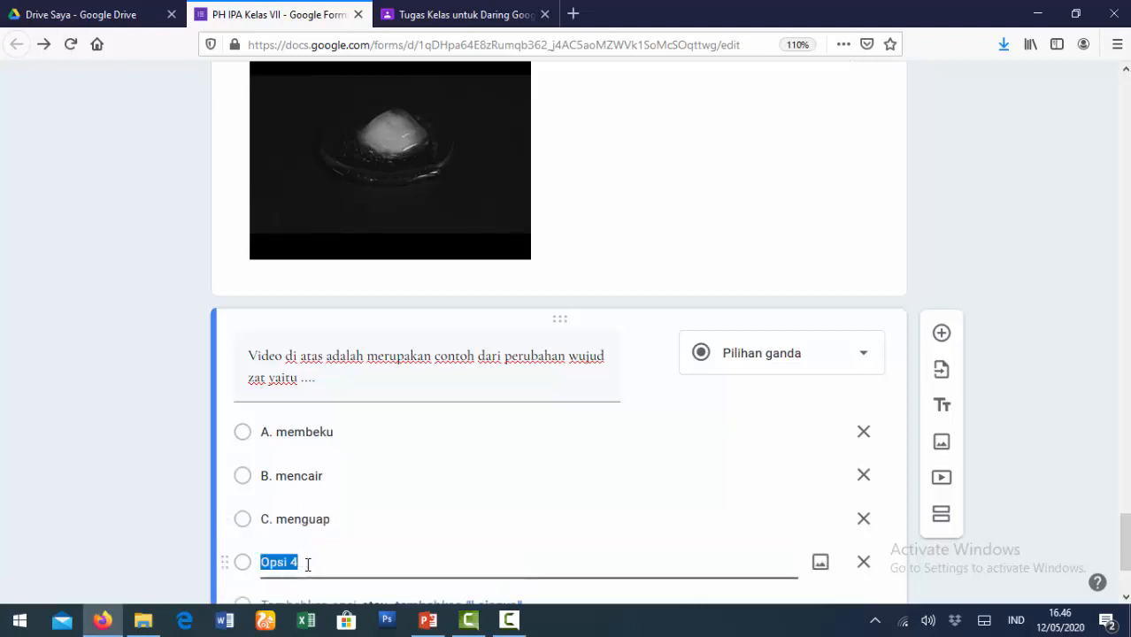
type("D. menyublim")
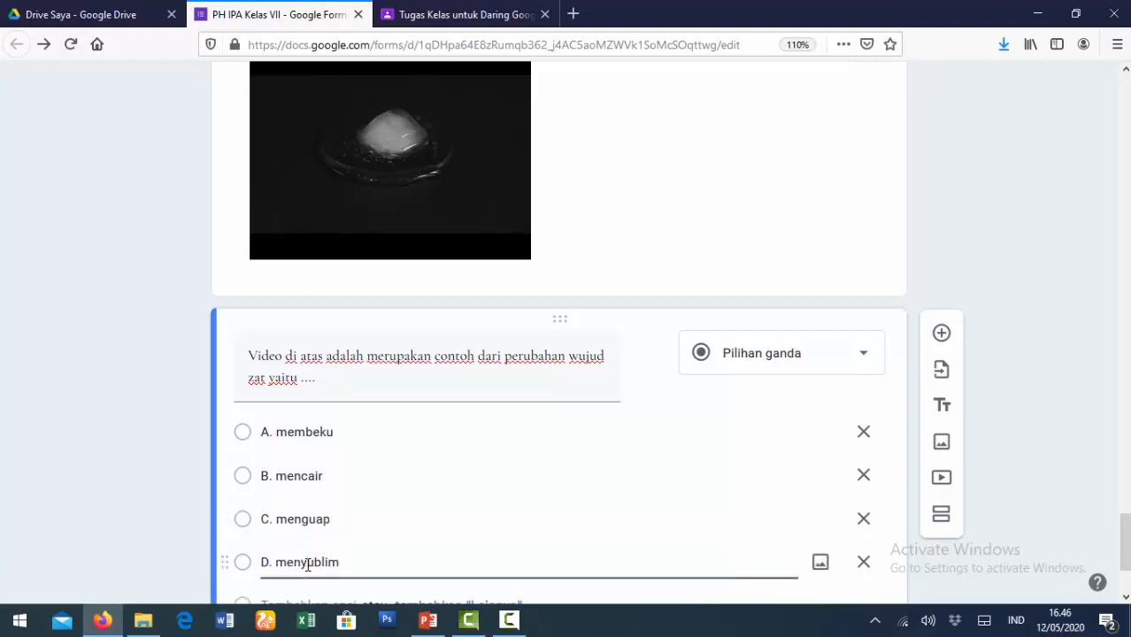
scroll(454, 496, "down", 2)
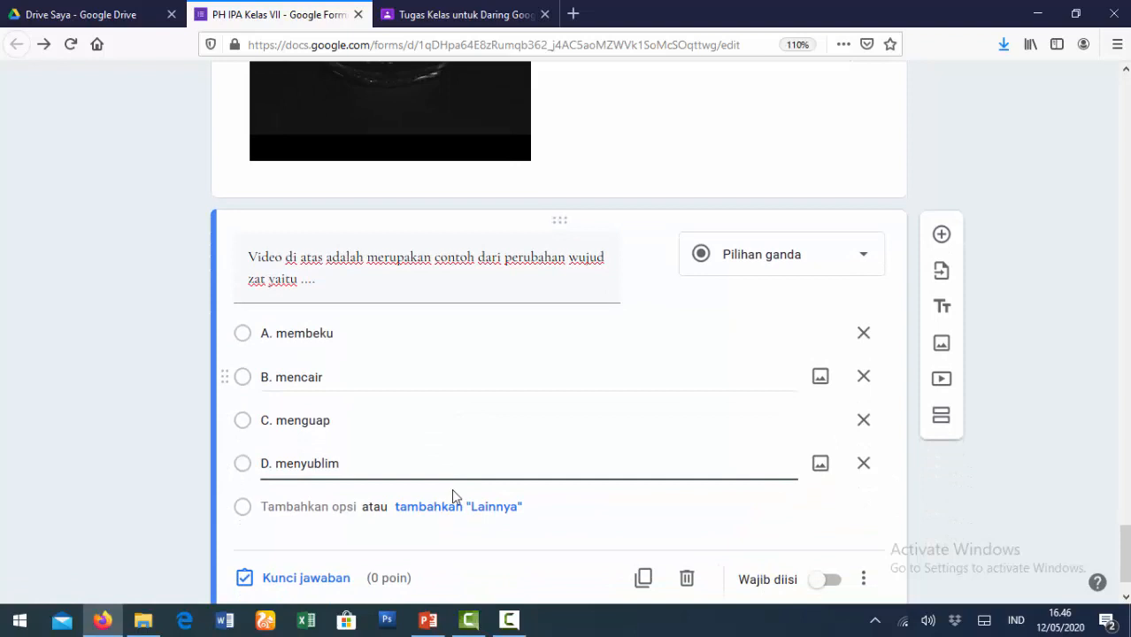
- Mark B. mencair correct worth 20 points, then add a new question below
left_click(295, 577)
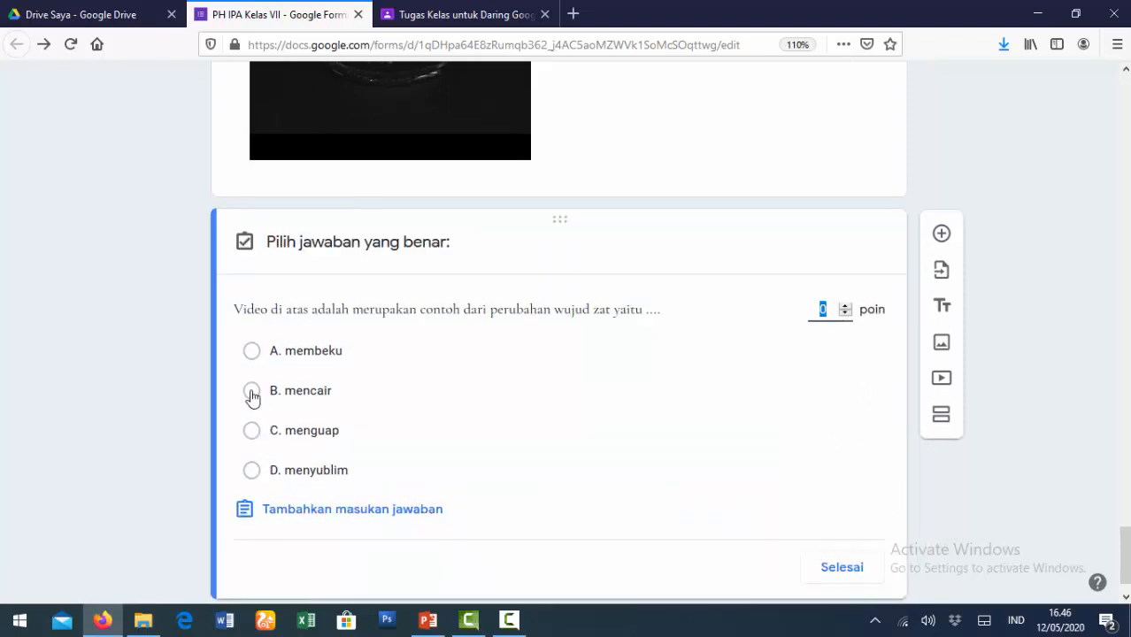
left_click(252, 393)
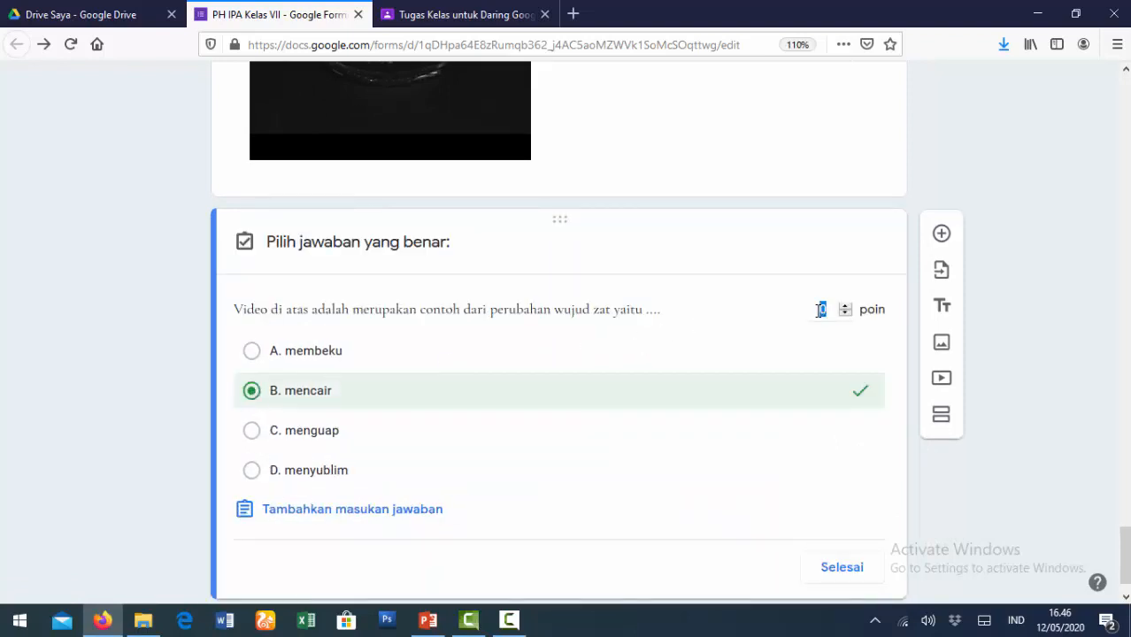
type("20")
left_click(845, 568)
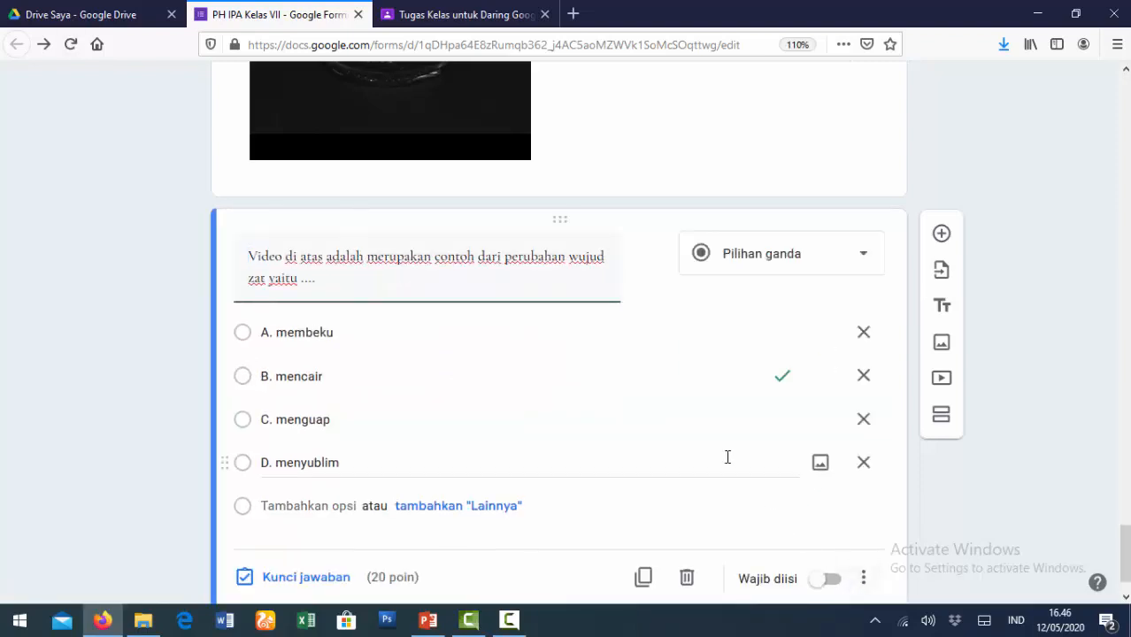
left_click(941, 195)
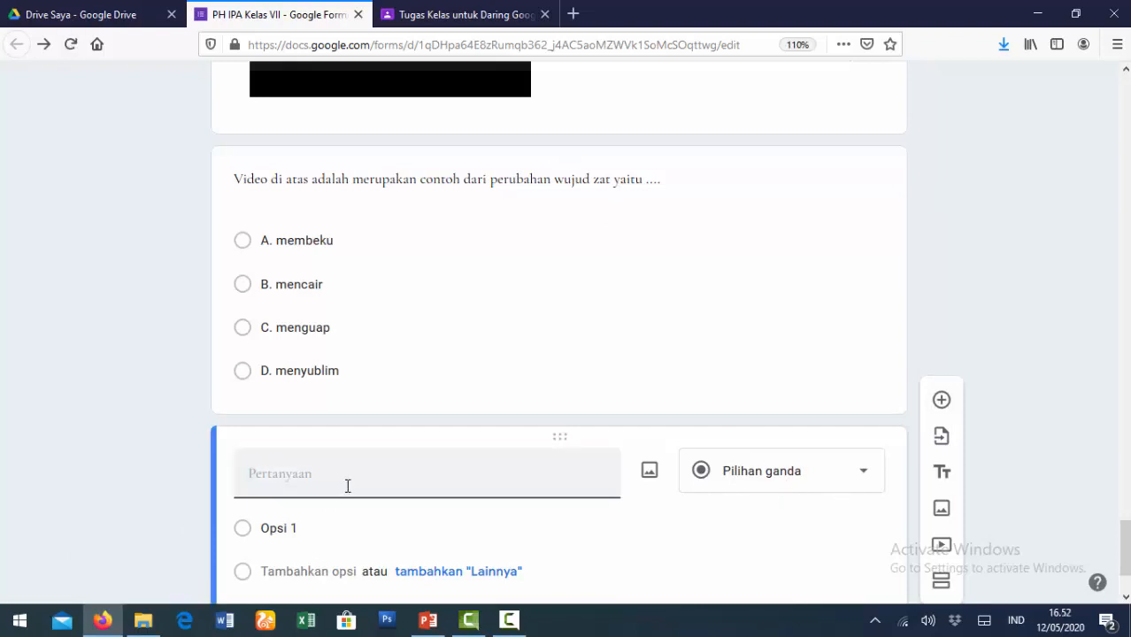
- Type the question 'Pasangan yang tepat dari sifat zat dan wujud zatnya adalah'
type("Pasangan yang tepat dari si")
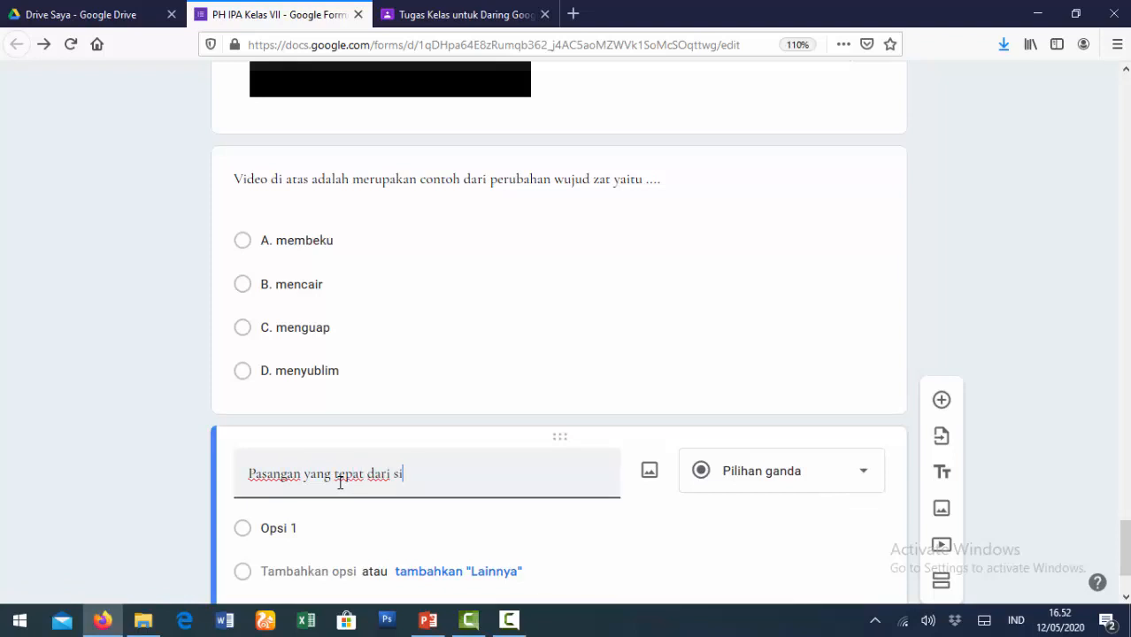
type("fat zat dan wujud")
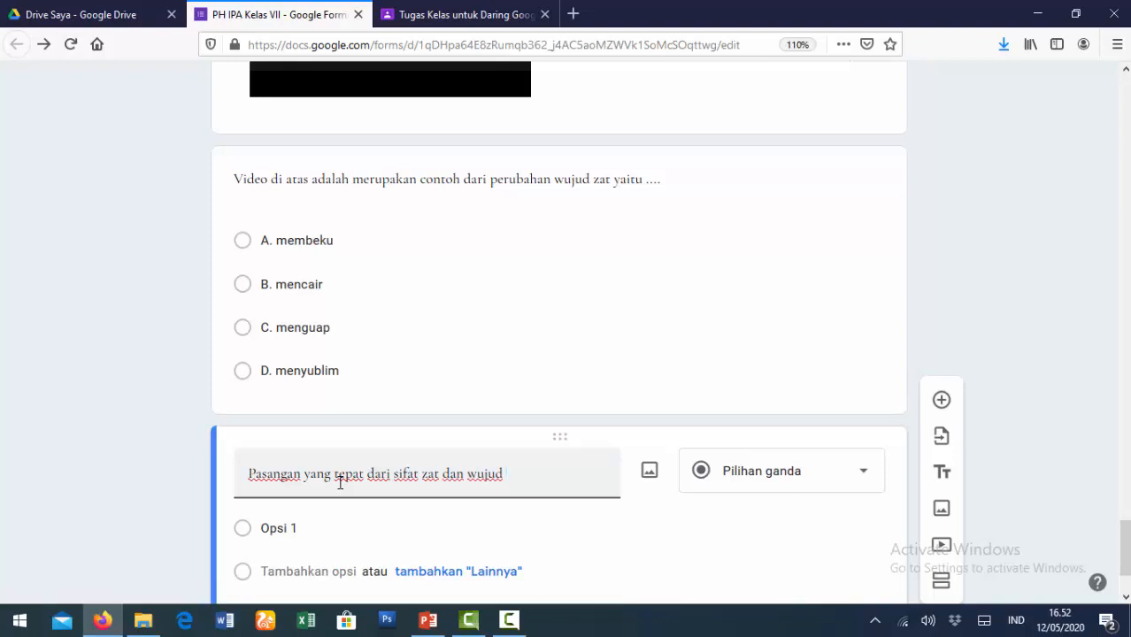
type(" zatnya adalah ....")
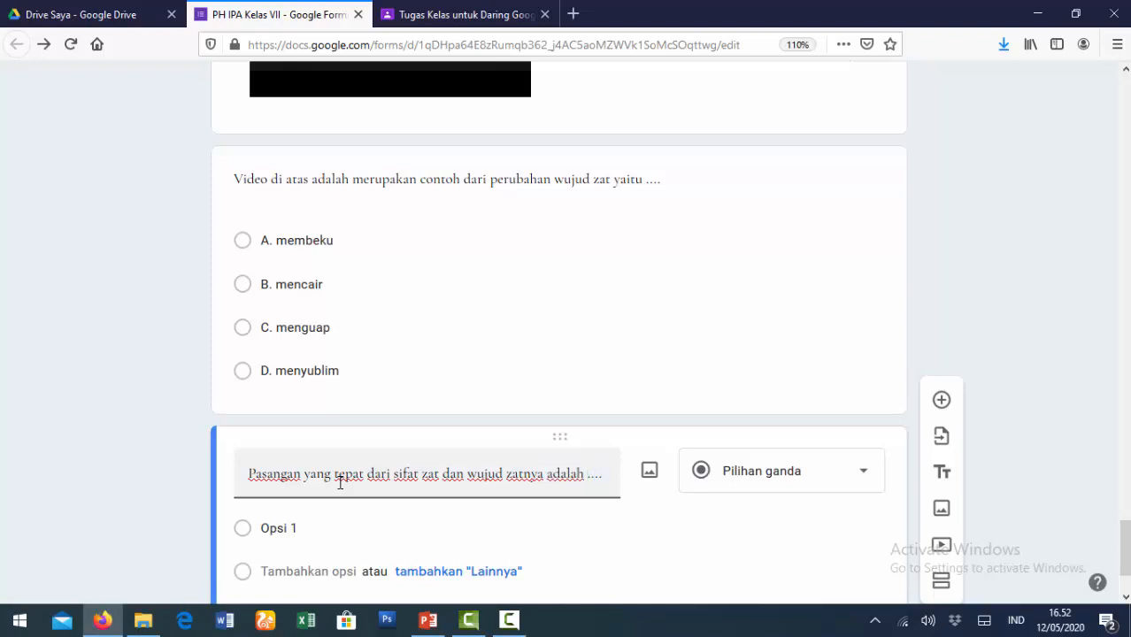
- Make it a multiple-choice grid with rows Mudah dimampatkan, Mudah mengalir, Susunan antarpartikel rapat, Susunan antarpartikel sangat renggang
left_click(870, 480)
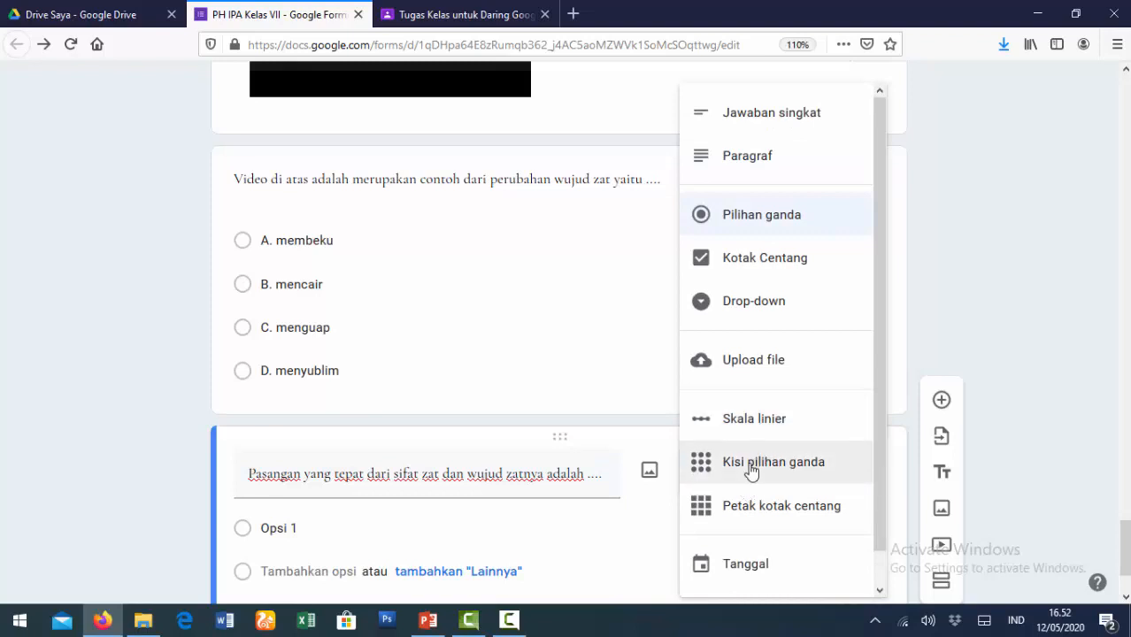
left_click(749, 468)
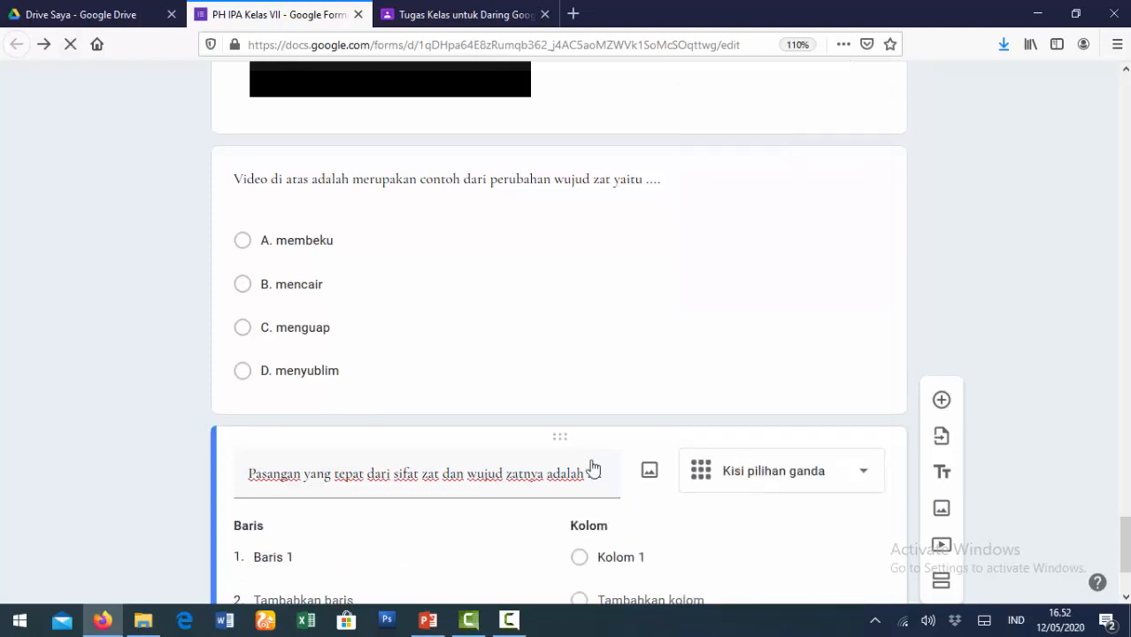
left_click(314, 405)
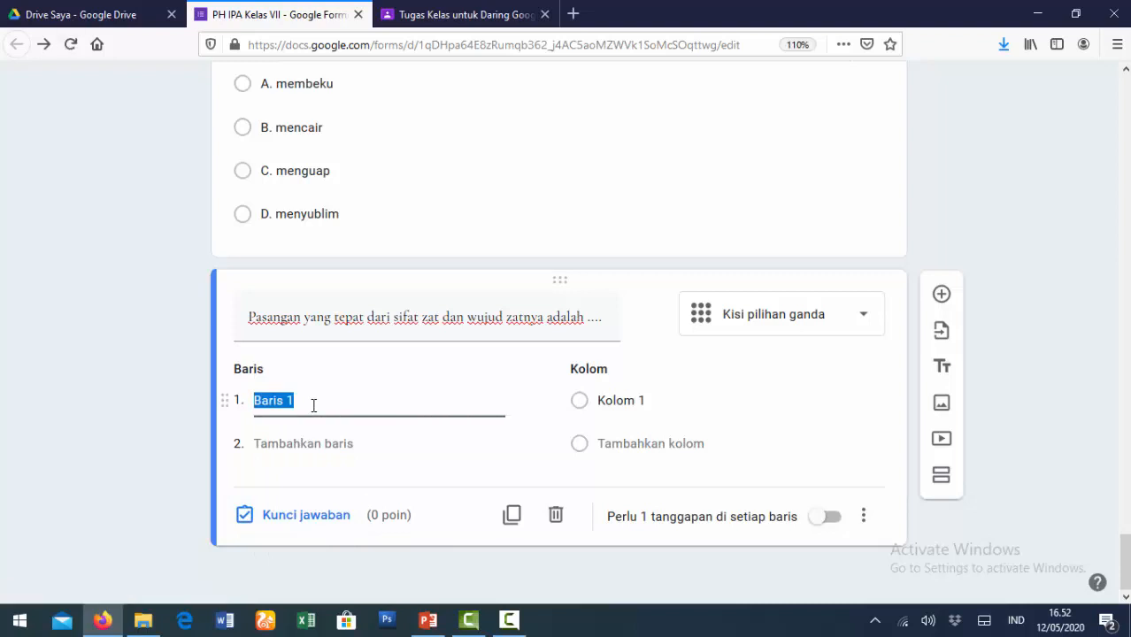
type("M")
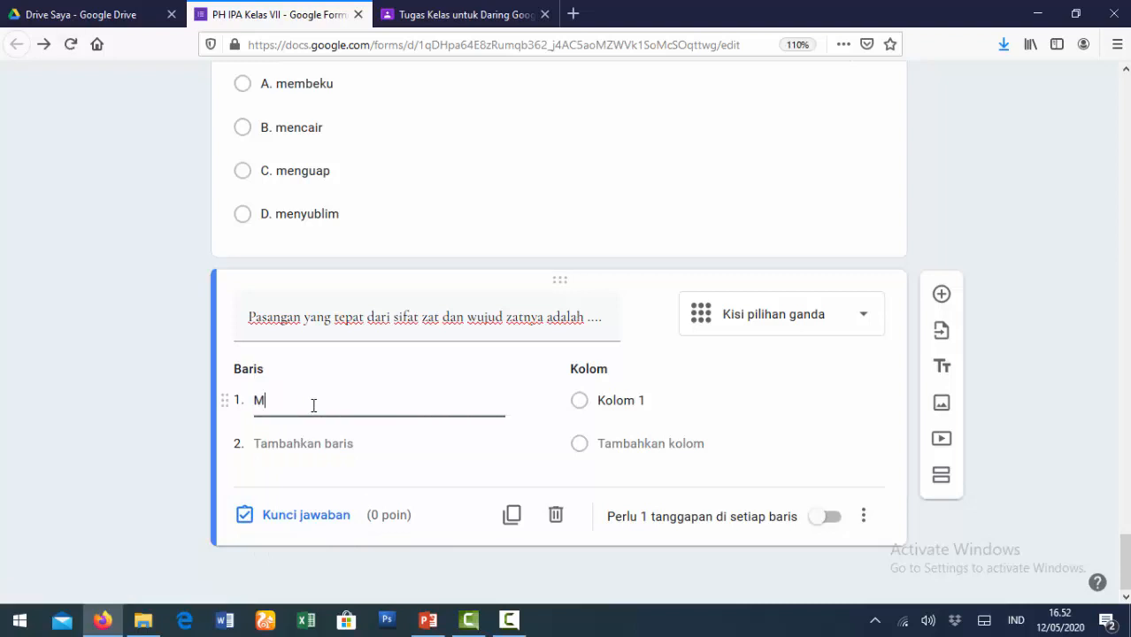
type("udah dimampatkan")
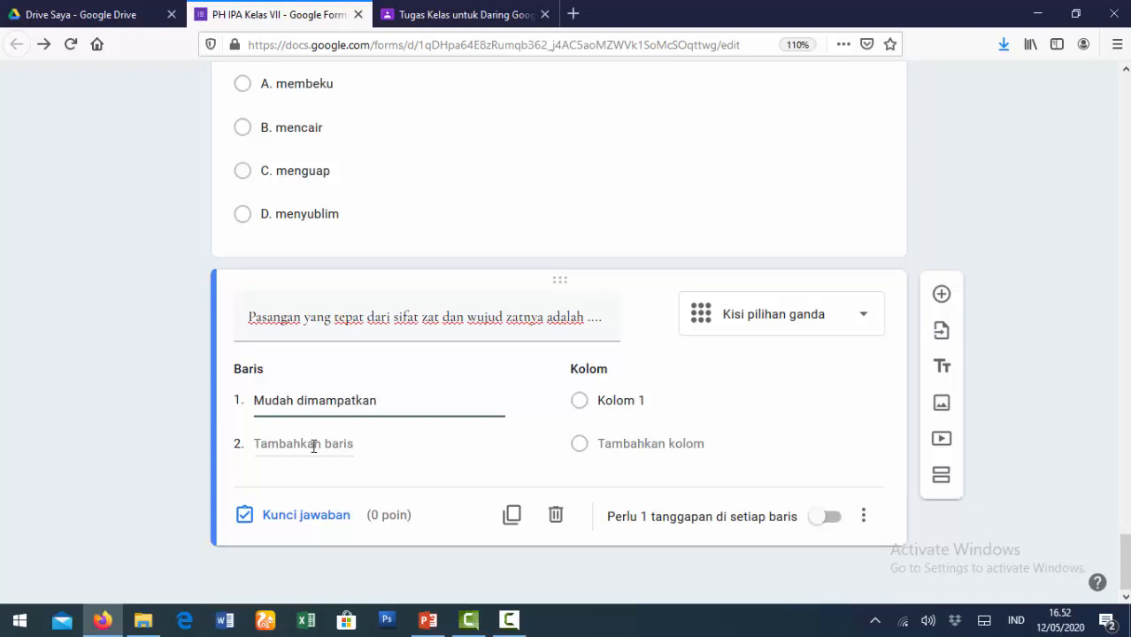
left_click(313, 444)
type("Mudah ")
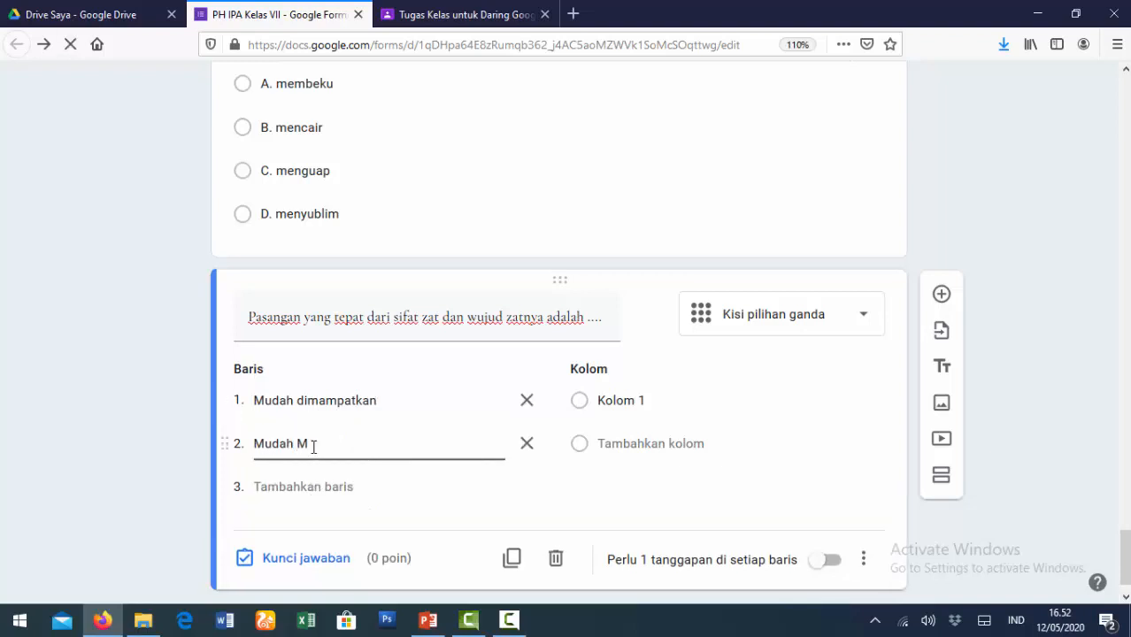
type("mengalir")
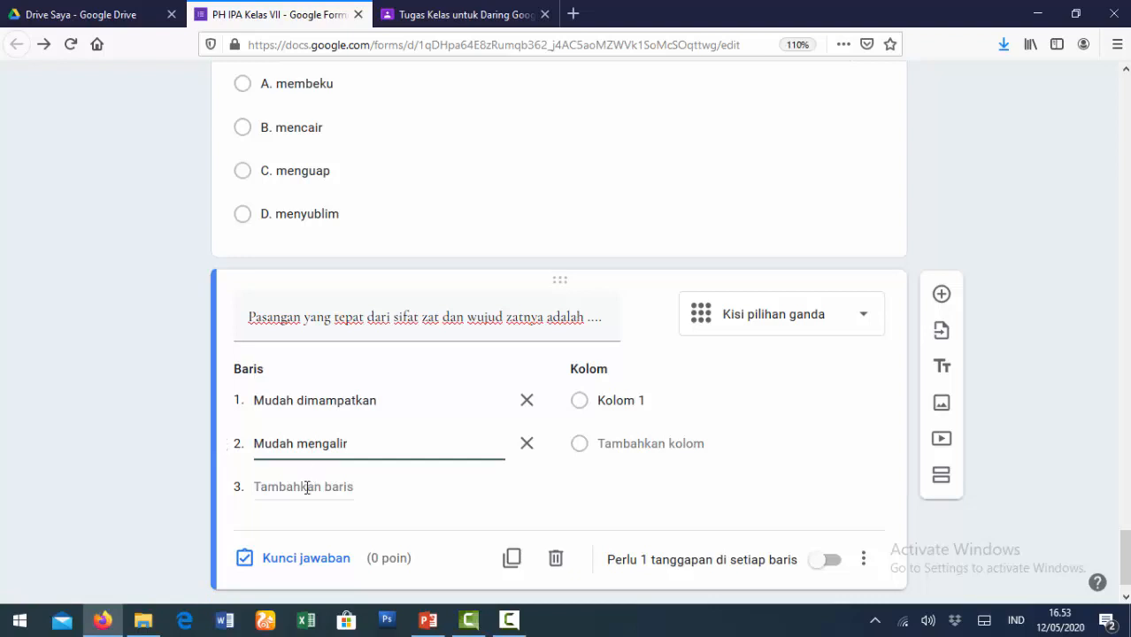
left_click(306, 487)
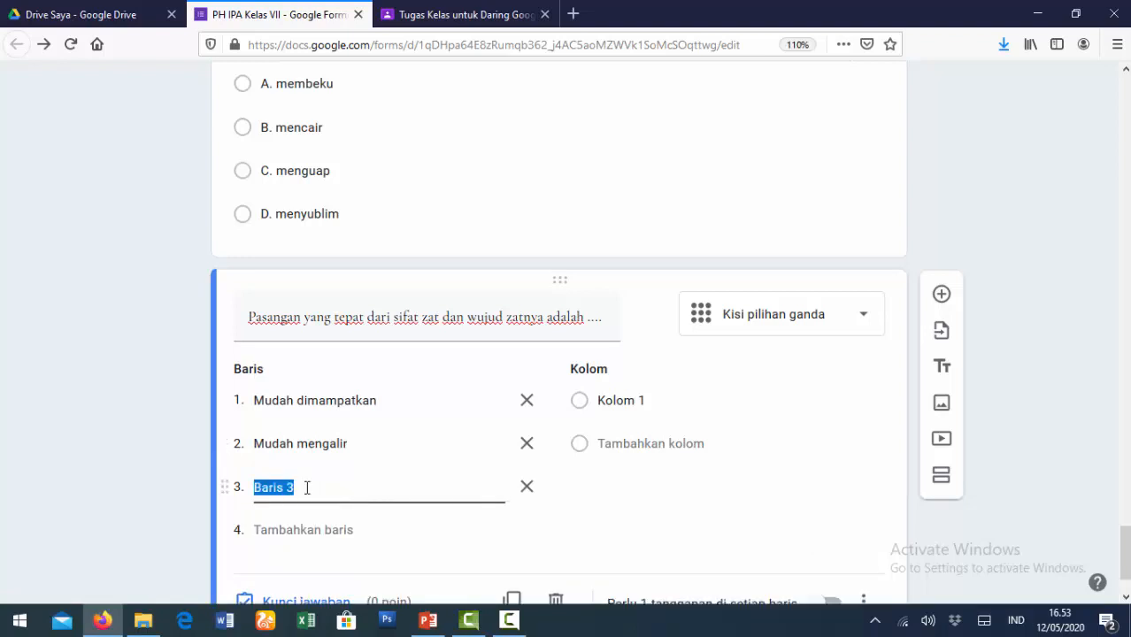
type("Susunan")
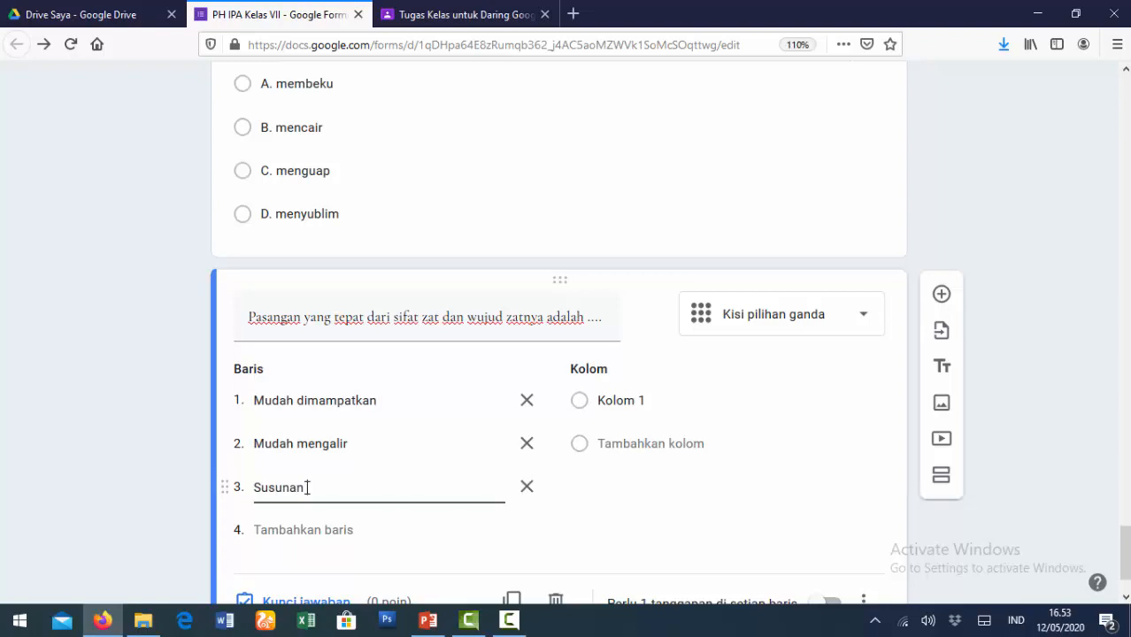
type(" antarpartikel rapat")
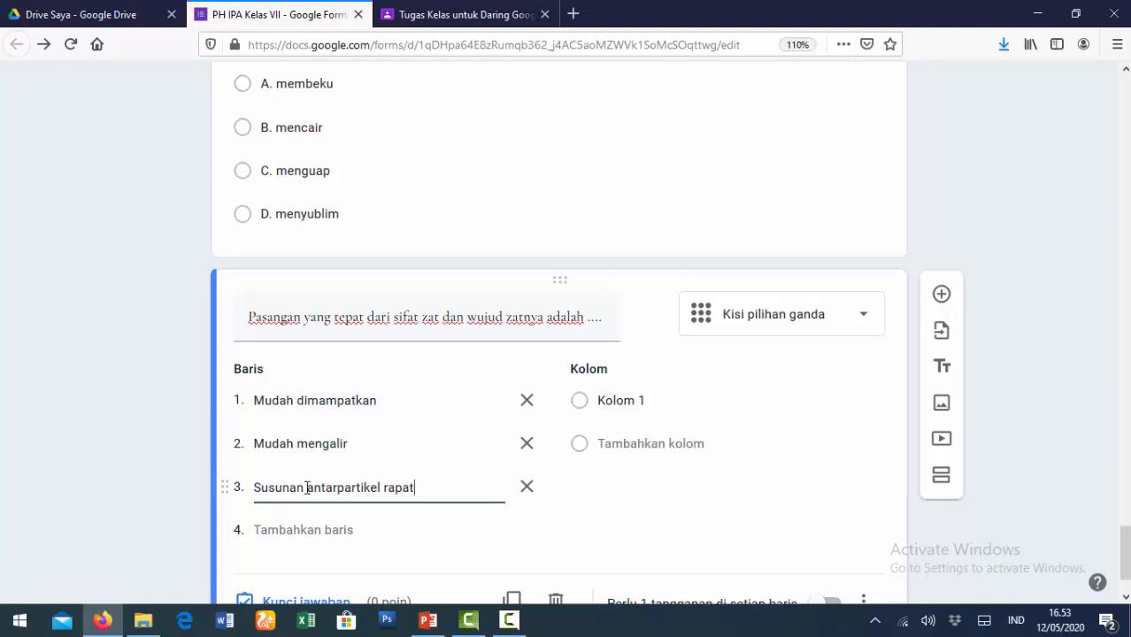
left_click(298, 529)
type("Su")
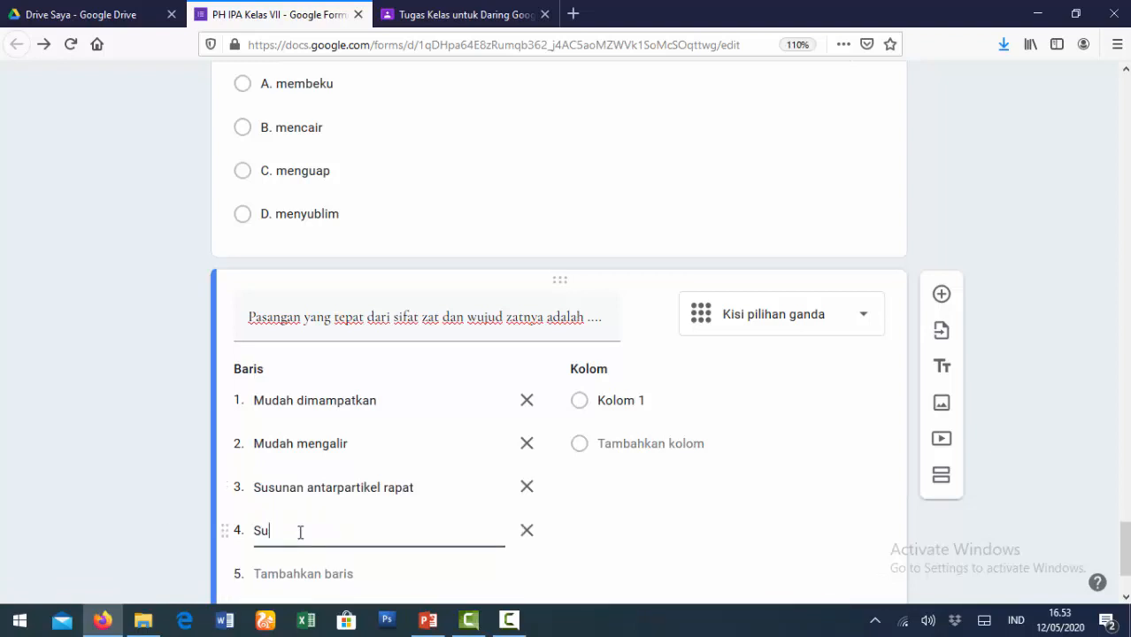
type("sunan antarpartikel")
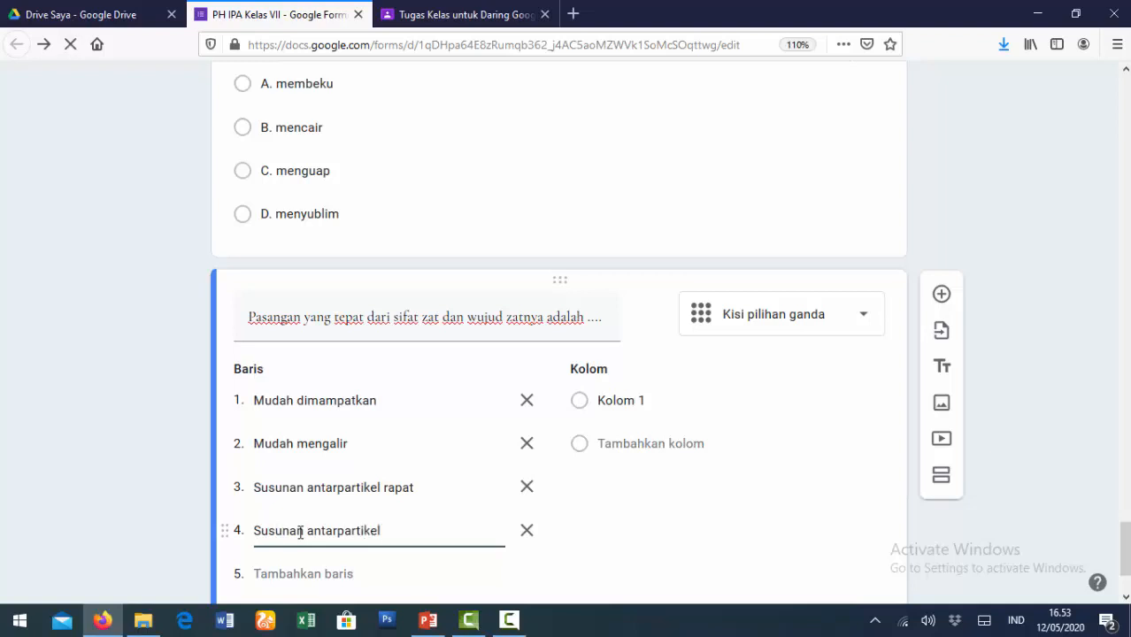
type(" sa")
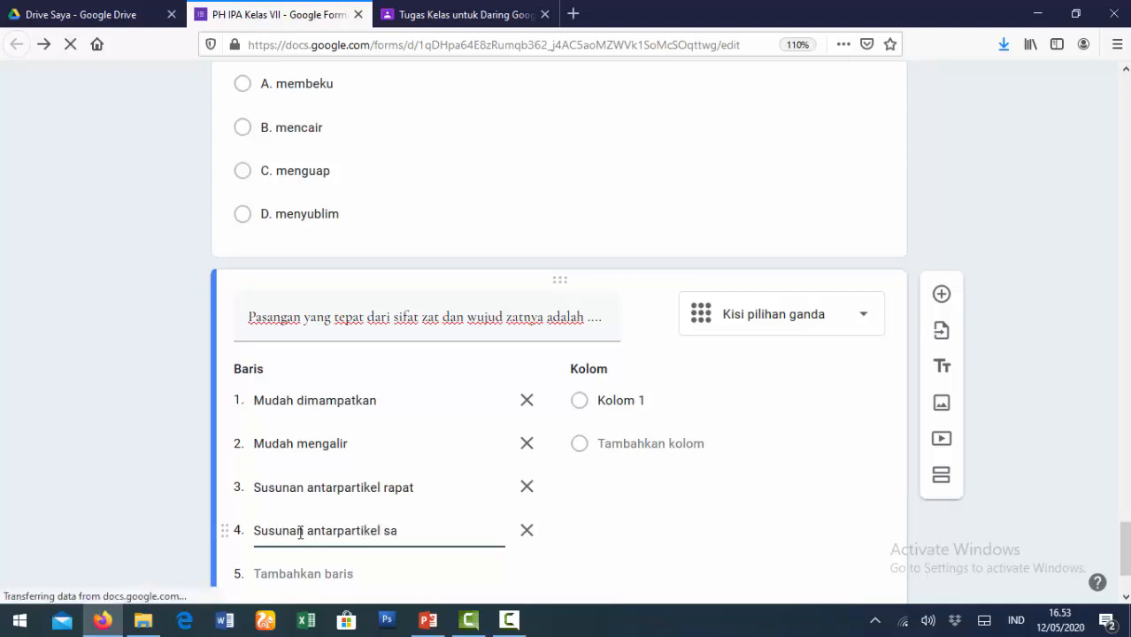
type("ngat renggang")
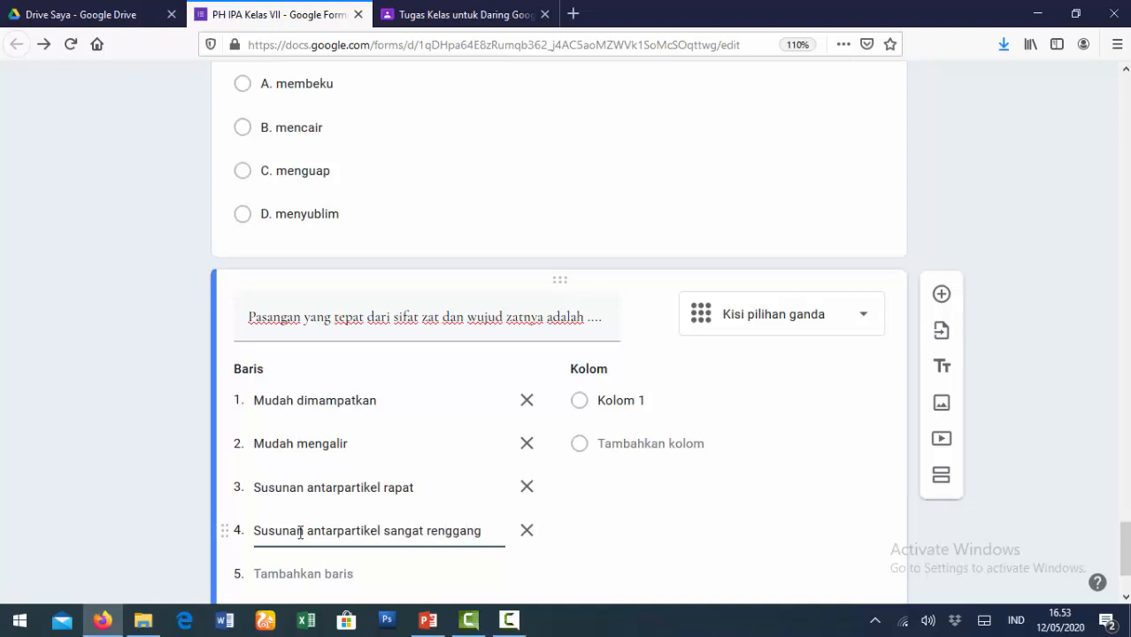
- Name the grid columns Zat padat, Zat cair and Gas
left_click(647, 398)
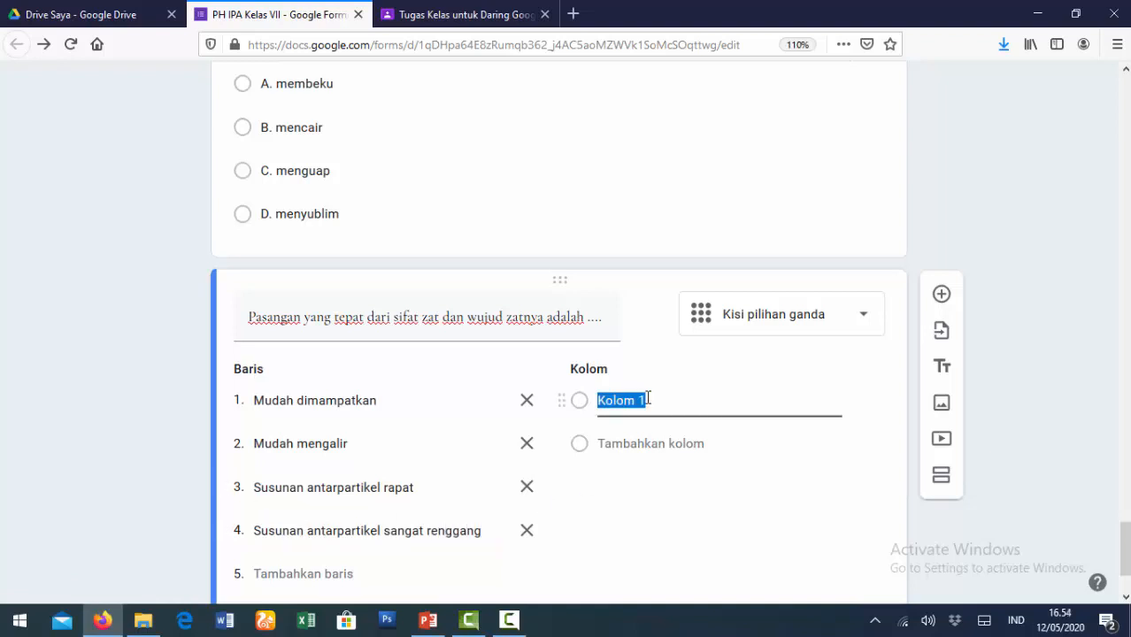
type("Zat padat")
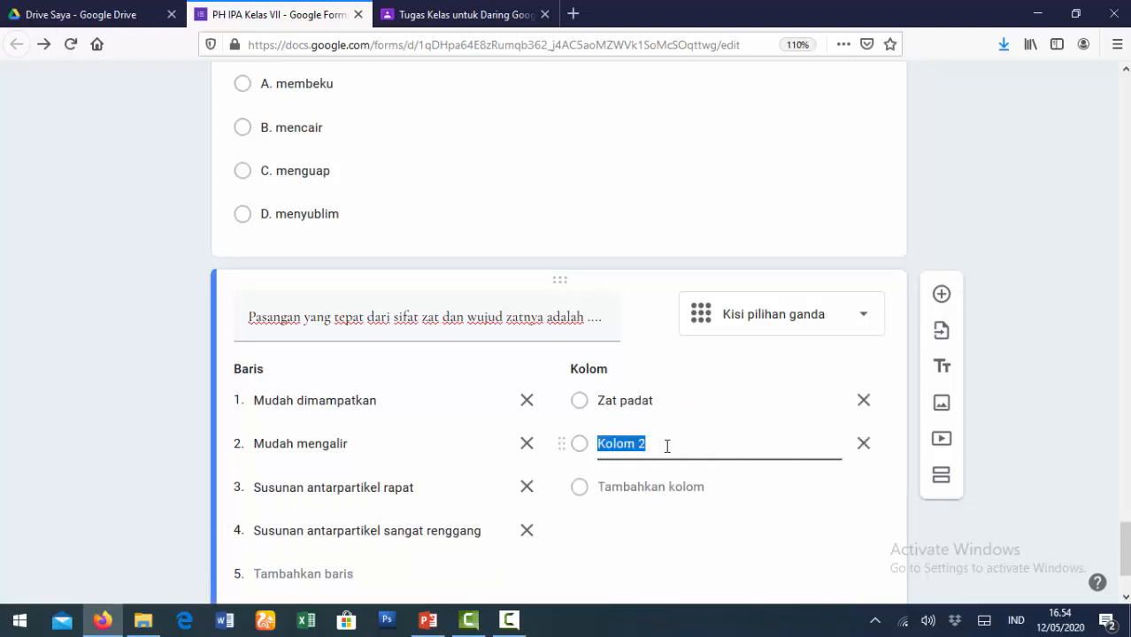
type("Zat cair")
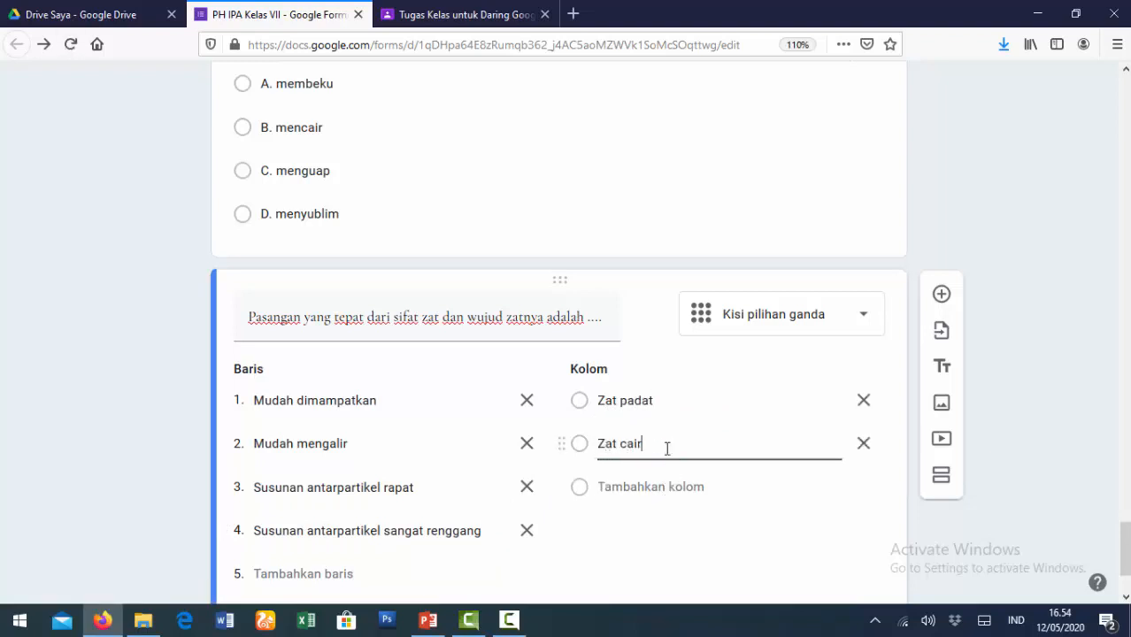
left_click(668, 485)
type("Gas")
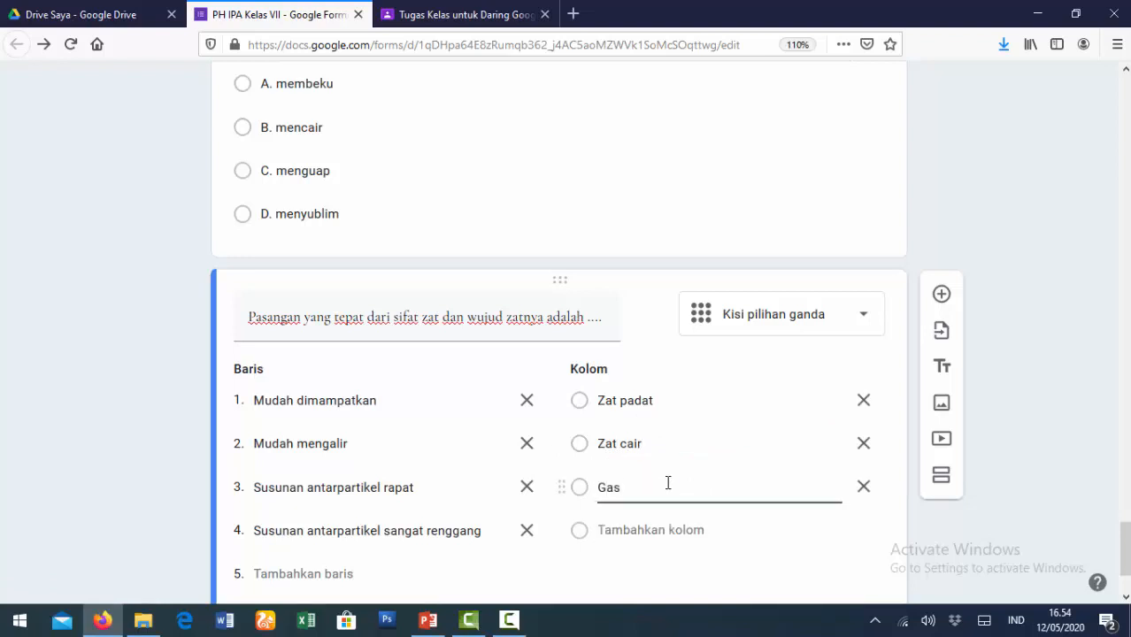
scroll(712, 457, "down", 2)
left_click(758, 490)
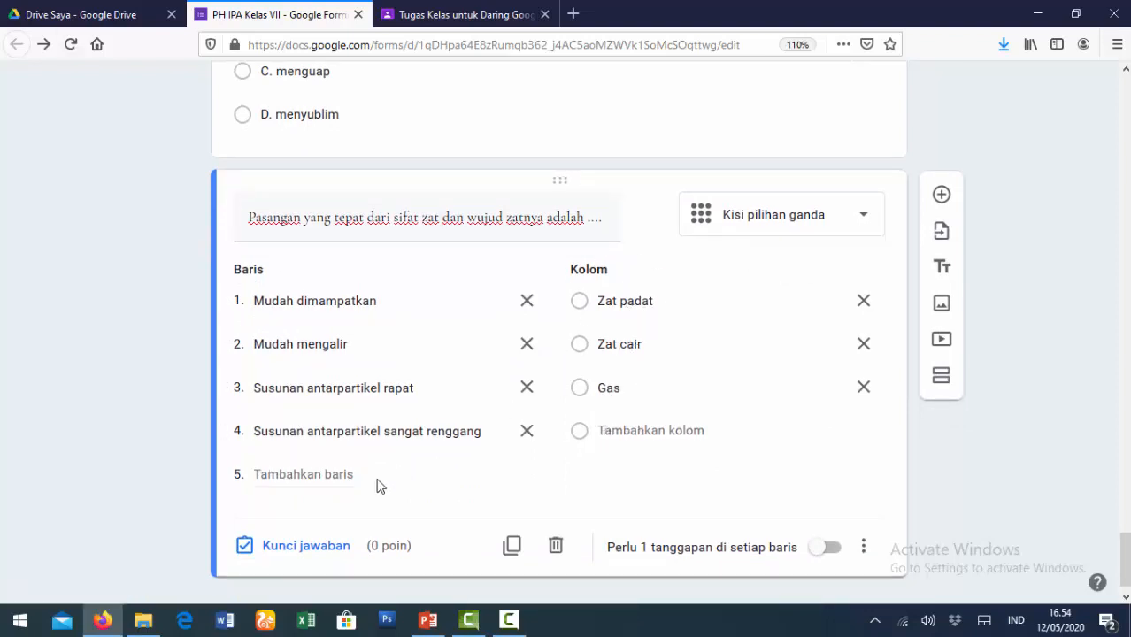
- In the answer key, give each of the four grid rows 5 points
left_click(295, 546)
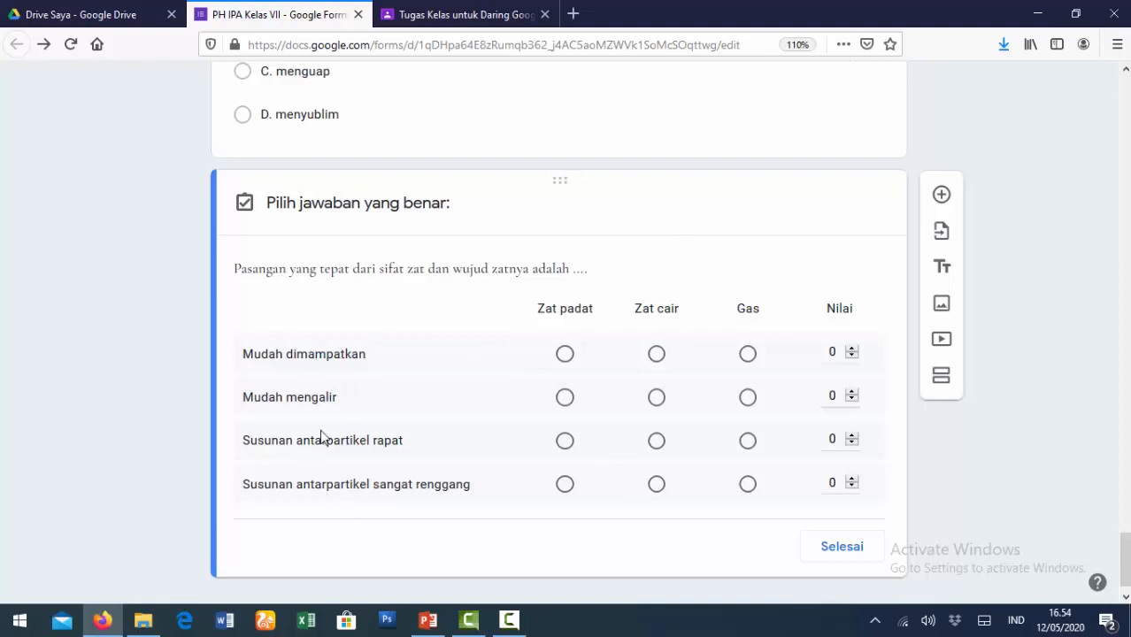
left_click(831, 351)
type("5")
left_click(832, 396)
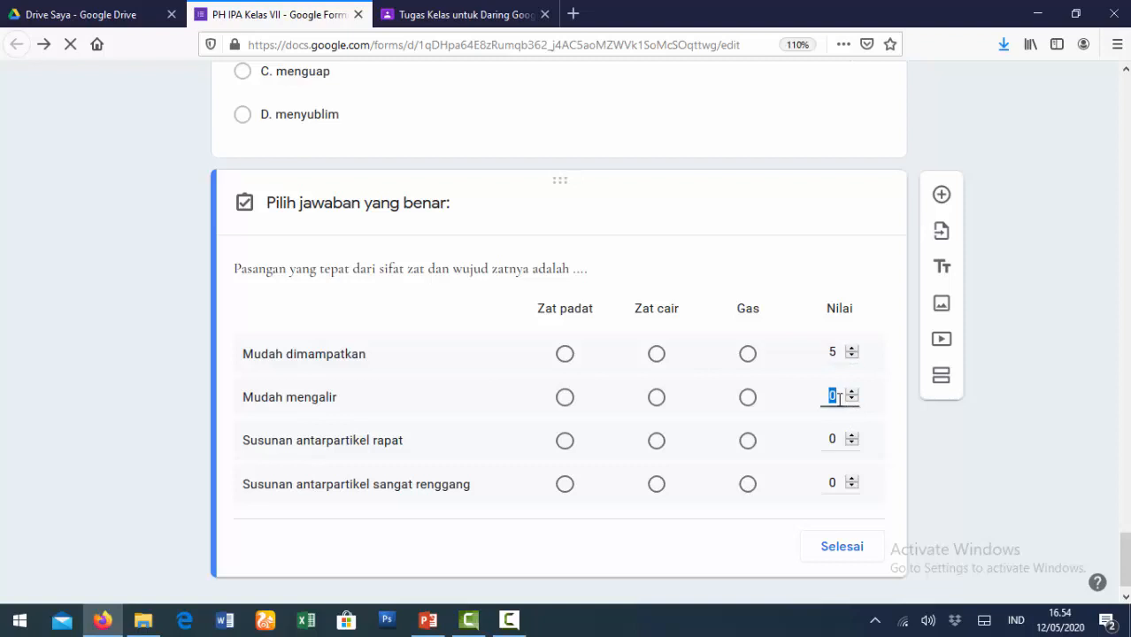
type("5")
left_click(834, 439)
type("5")
left_click(834, 483)
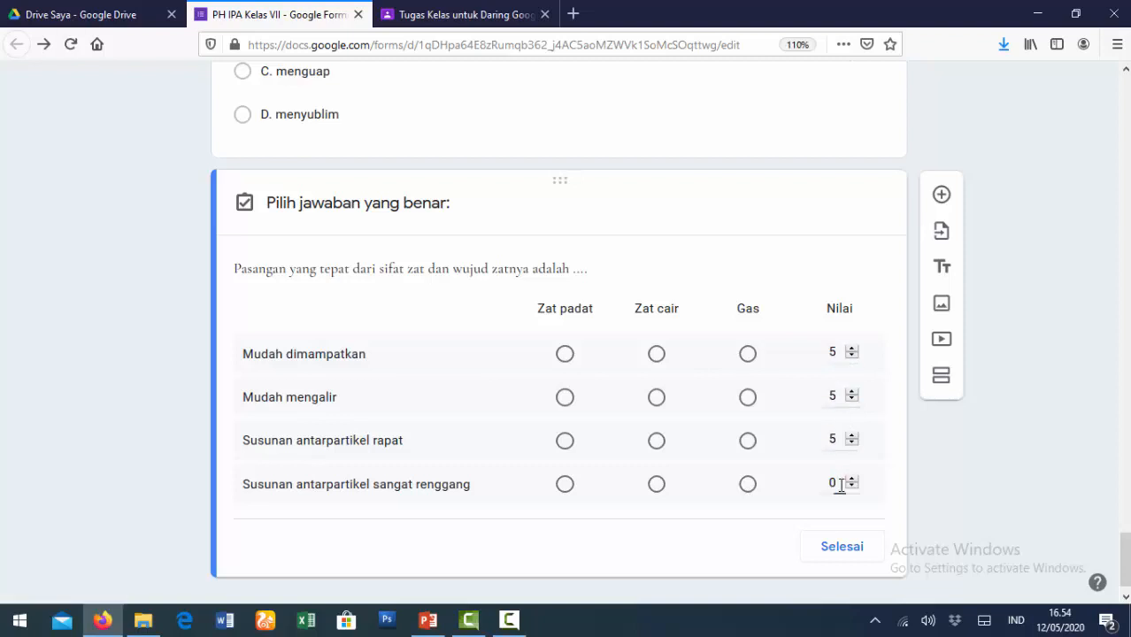
type("5")
- Mark Gas, Zat cair, Zat padat and Gas as each row's correct answer and save
left_click(747, 355)
left_click(567, 441)
left_click(748, 484)
left_click(842, 547)
- Open the quiz preview from the top of the form
scroll(808, 476, "down", 1)
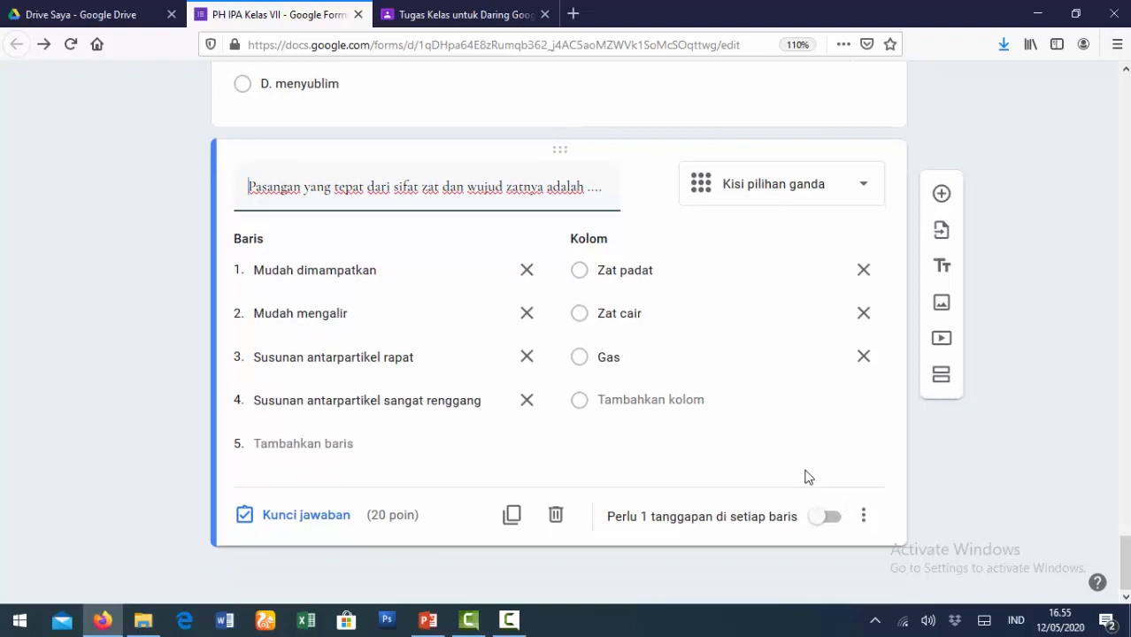
scroll(805, 476, "up", 20)
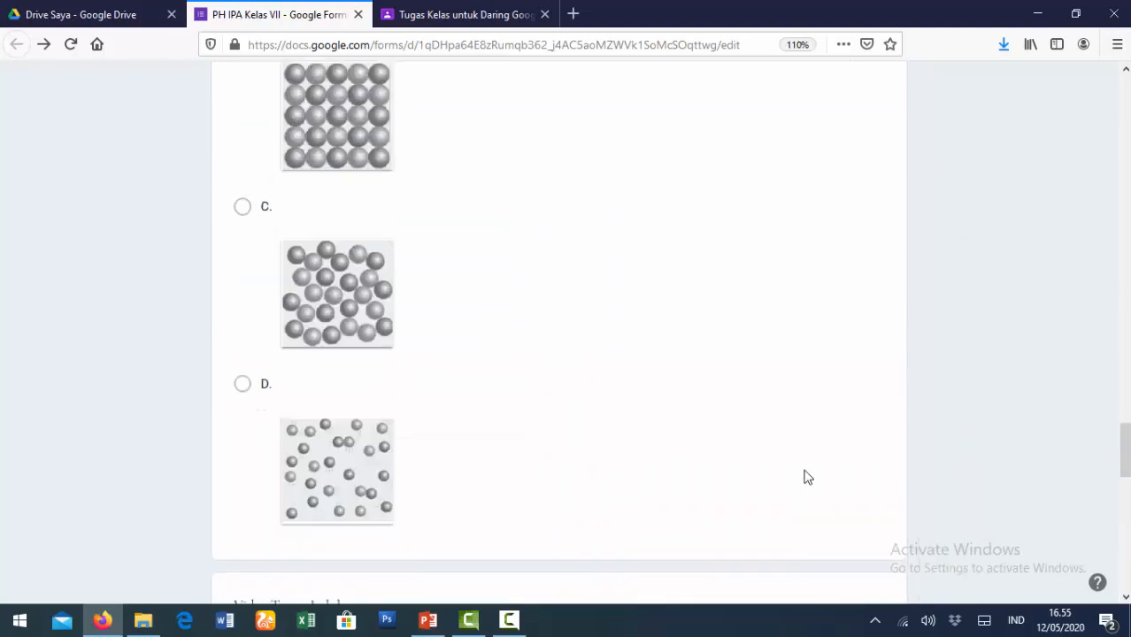
scroll(805, 470, "up", 5)
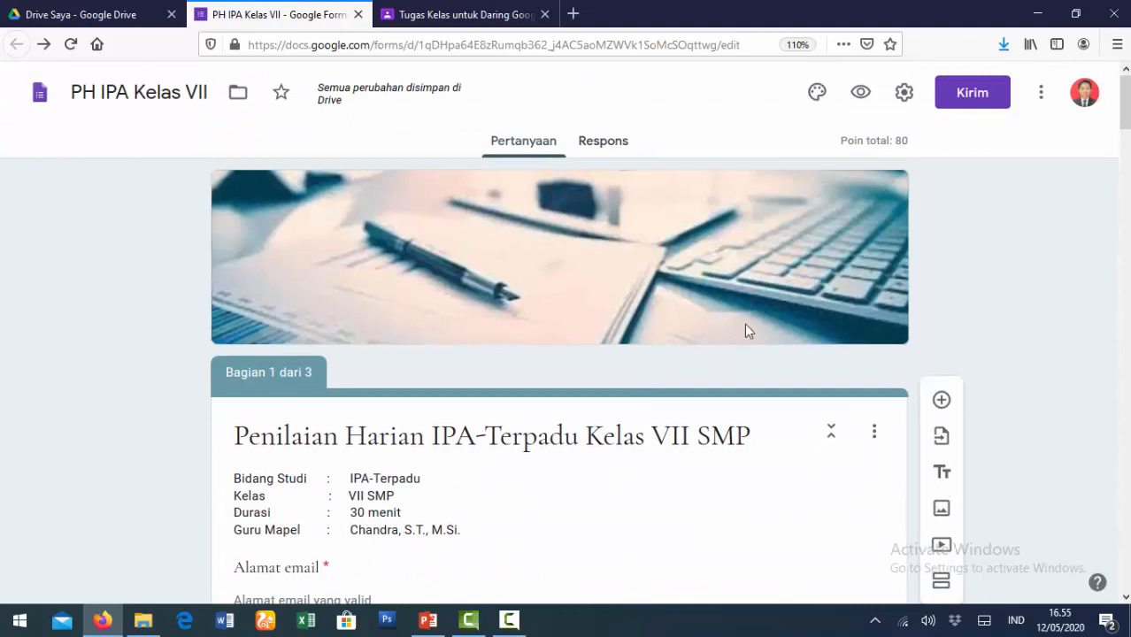
left_click(858, 97)
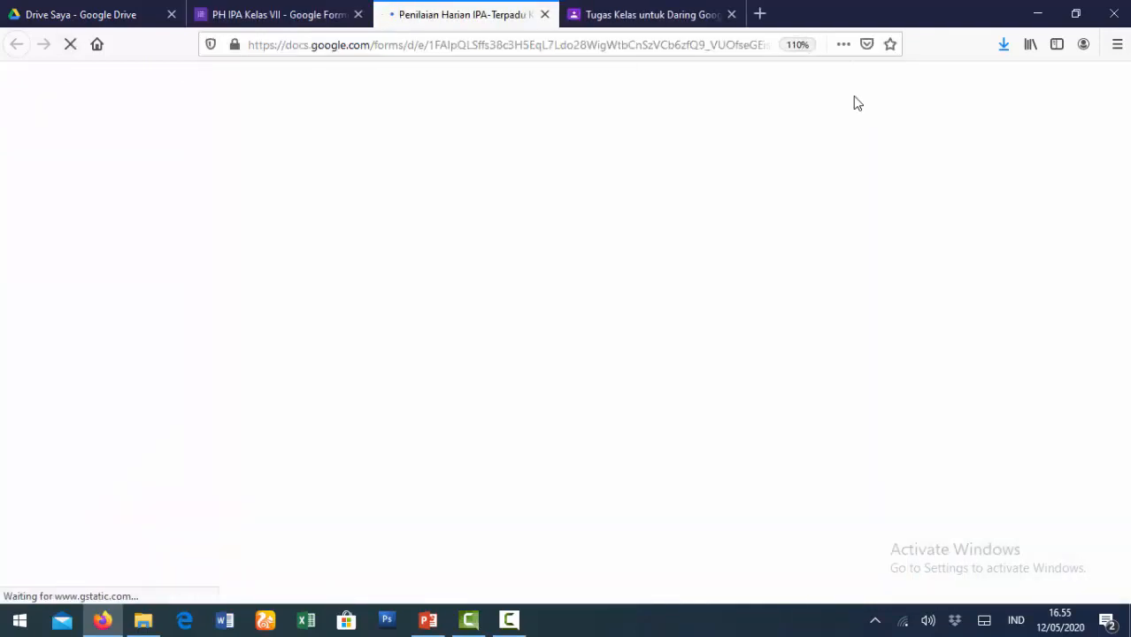
- Enter an email address on the preview's first page and continue
scroll(197, 387, "down", 3)
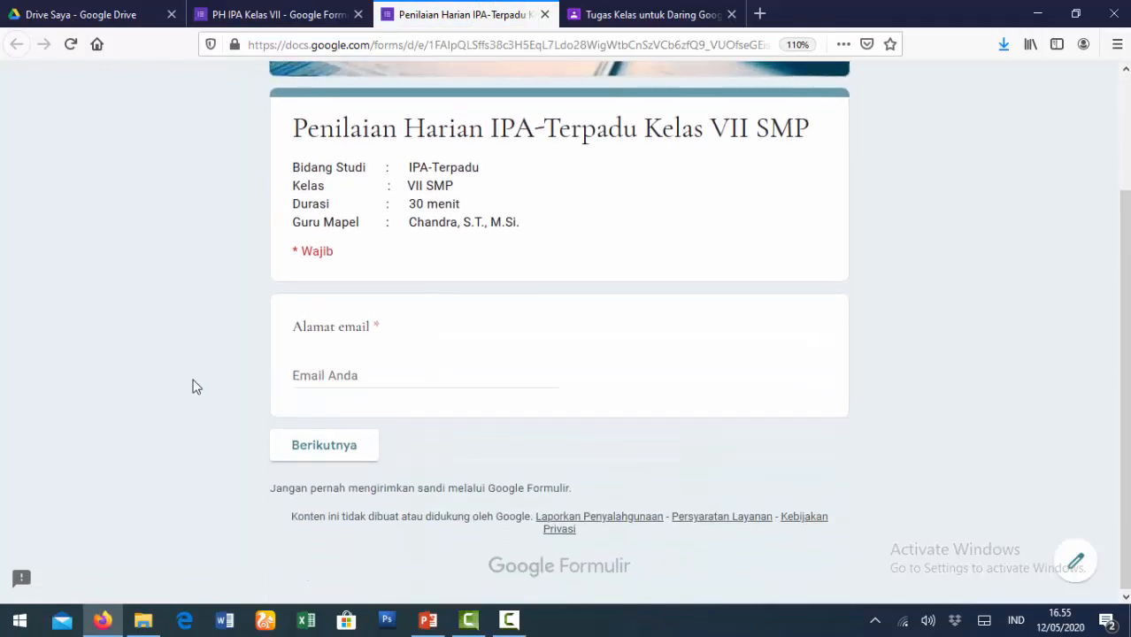
left_click(359, 371)
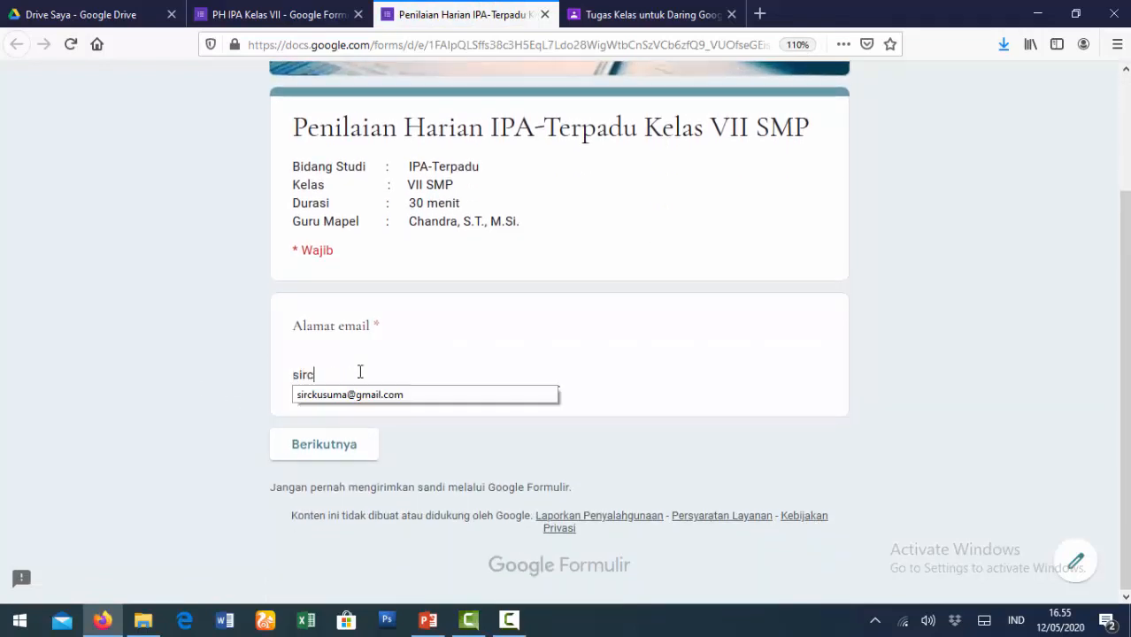
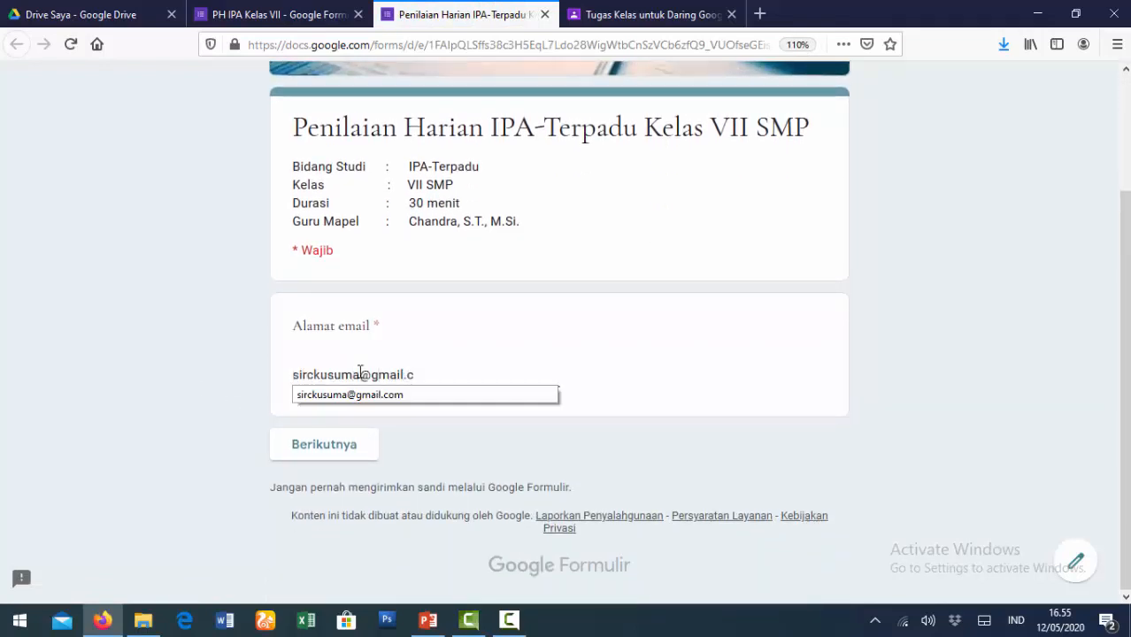
left_click(345, 448)
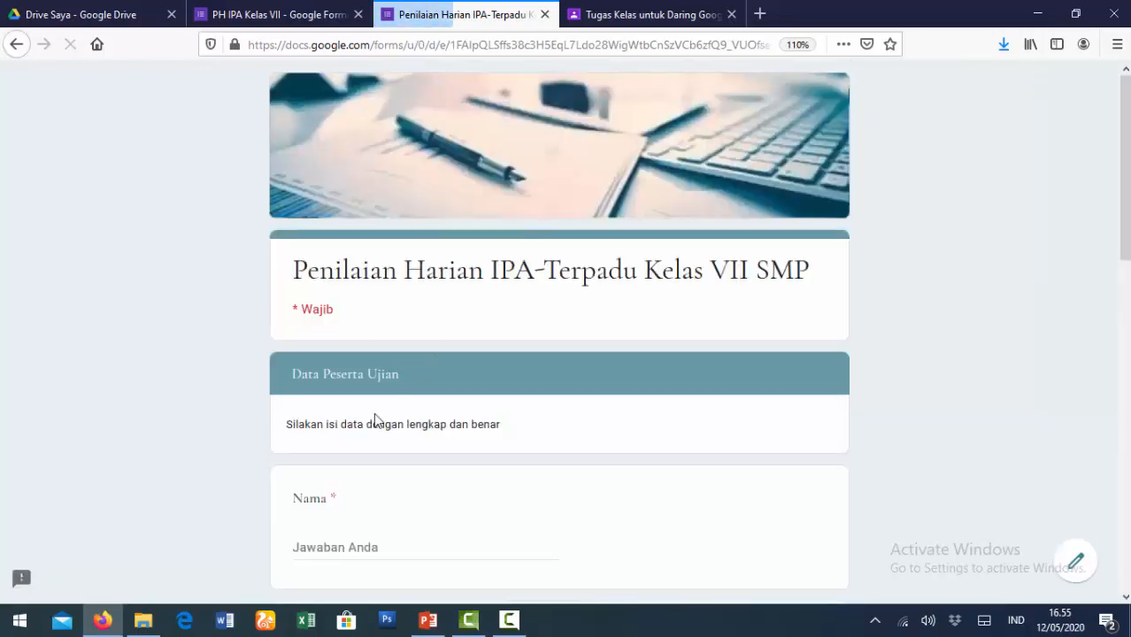
- Fill in the test taker's name and numeric exam number, and choose class VII B
scroll(354, 389, "down", 3)
left_click(354, 352)
type("Chandra")
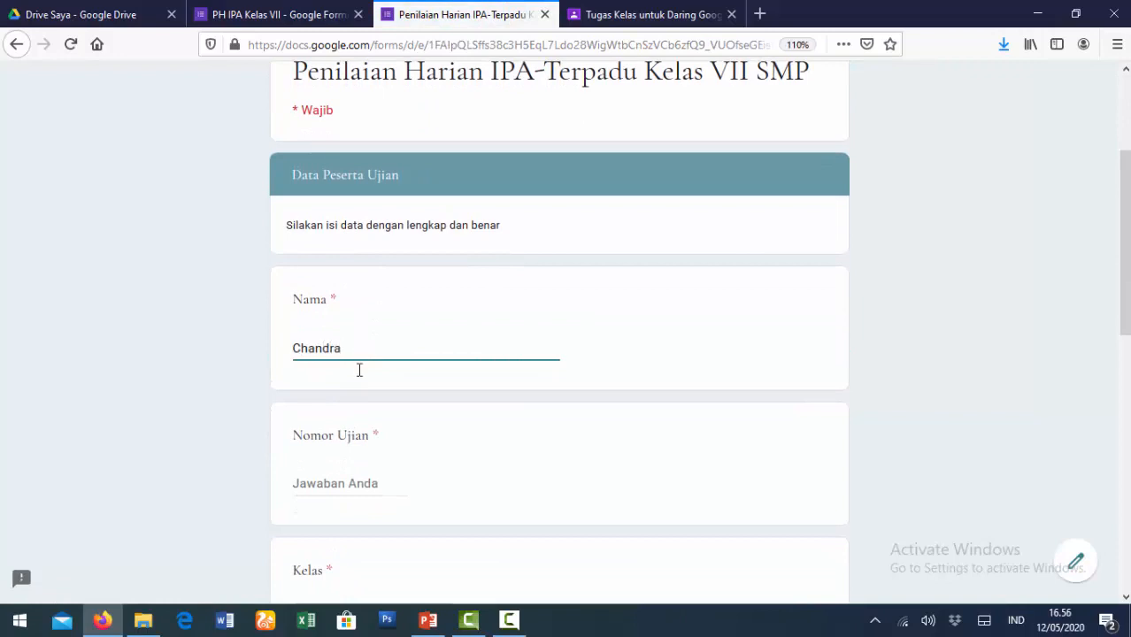
left_click(302, 480)
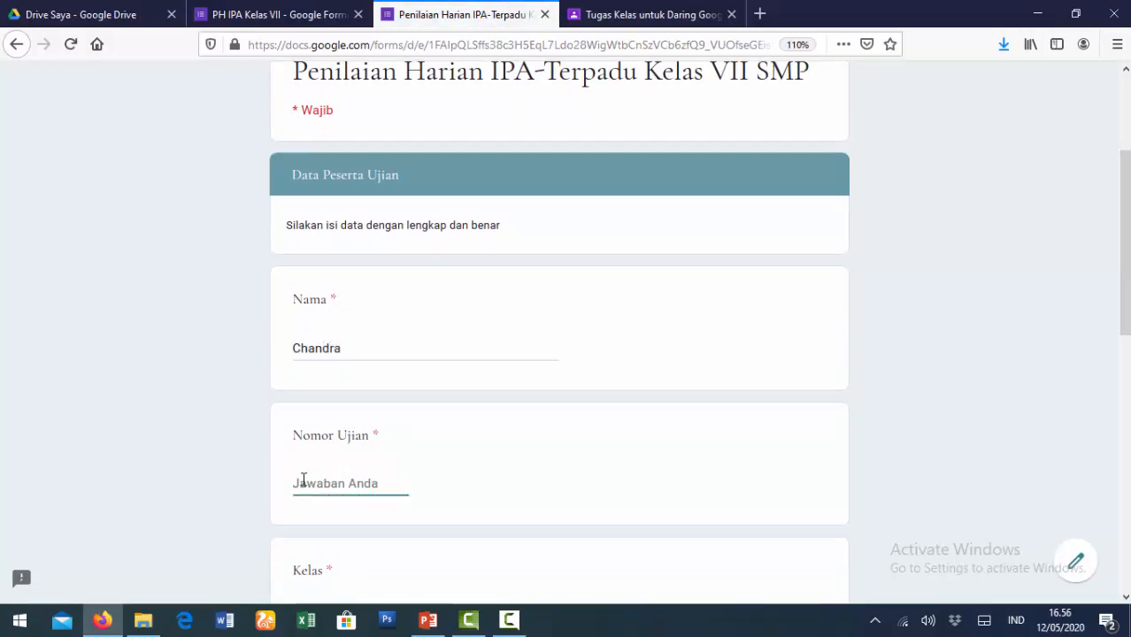
type("asd")
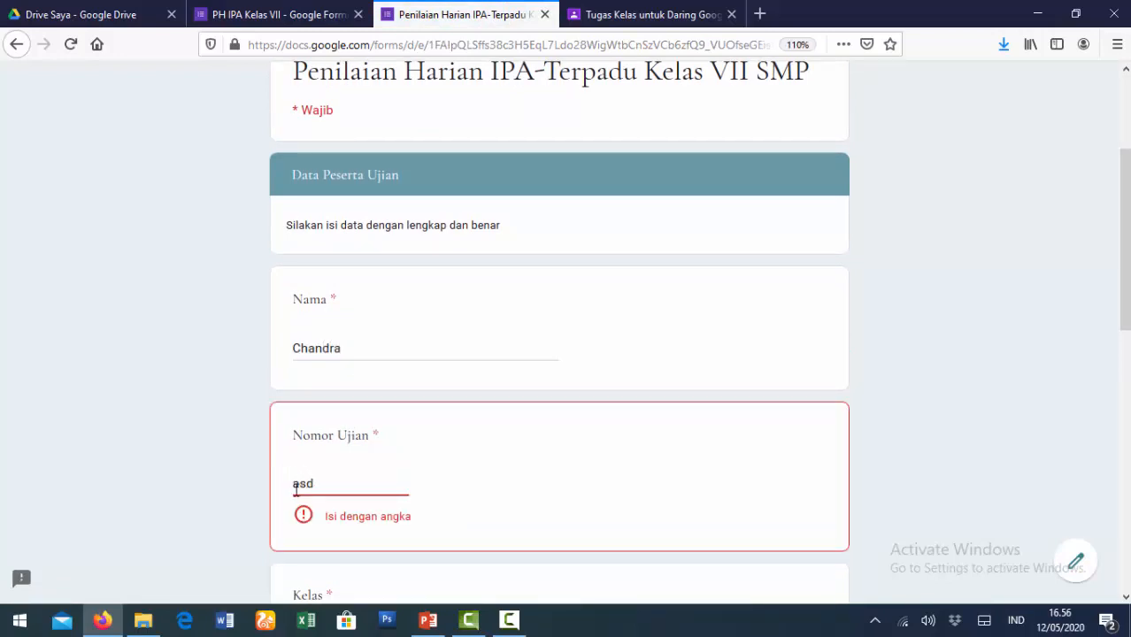
left_click_drag(334, 492, 243, 488)
type("1'2")
left_click_drag(324, 485, 202, 481)
type("123456")
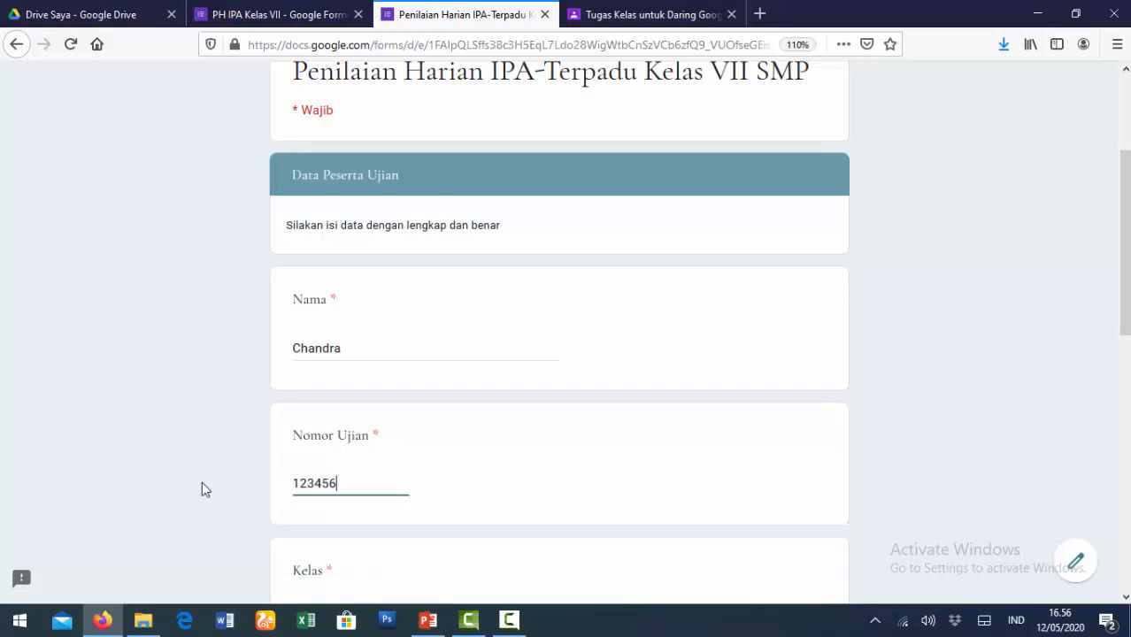
type("78")
scroll(276, 492, "down", 3)
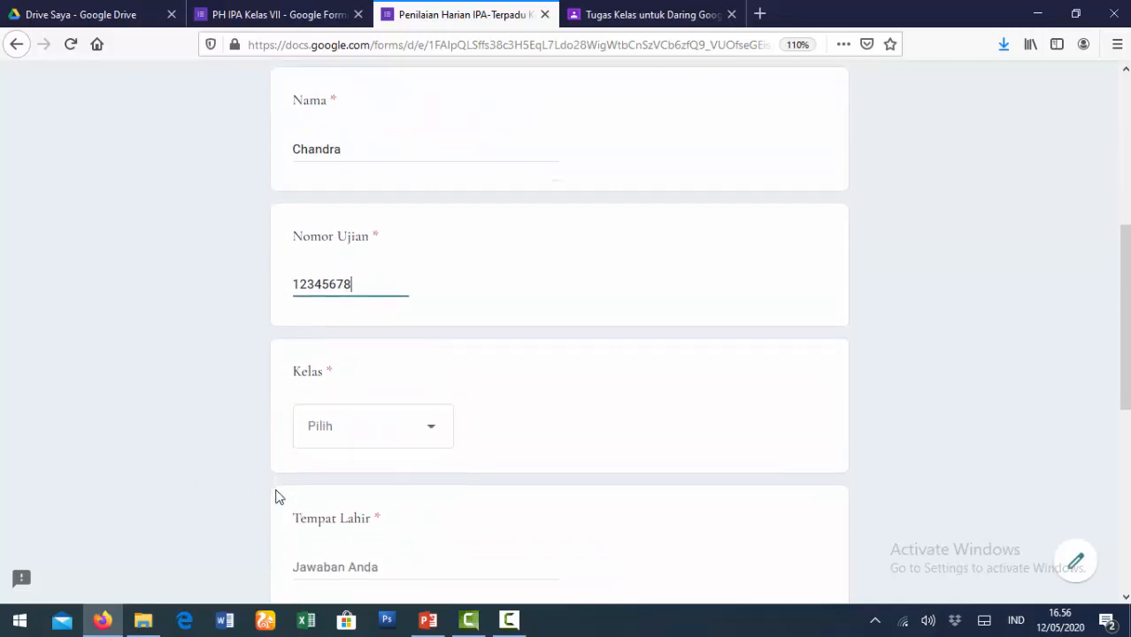
left_click(435, 432)
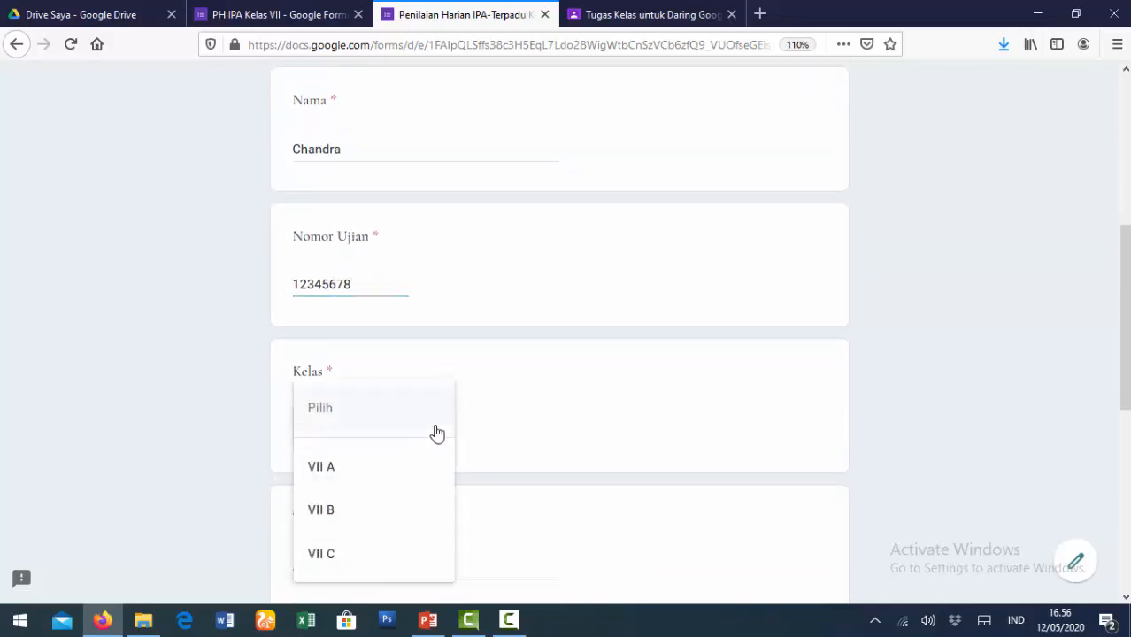
left_click(314, 526)
- Enter the birthplace, birth date and phone number, then go to the questions page
scroll(363, 504, "down", 2)
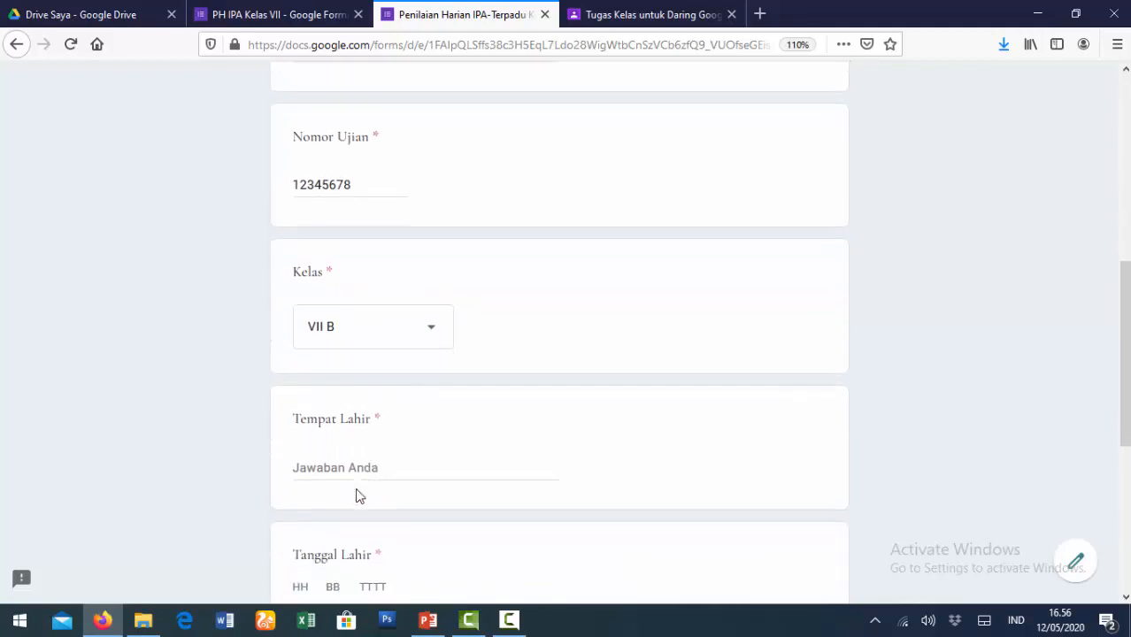
left_click(362, 470)
type("Medan")
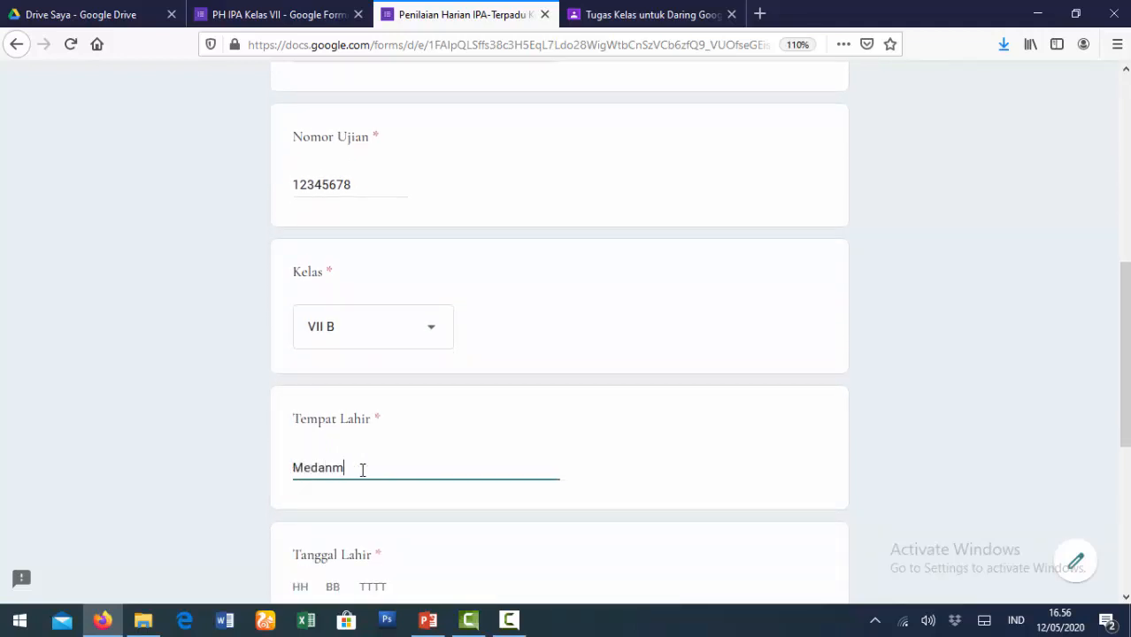
scroll(354, 460, "down", 2)
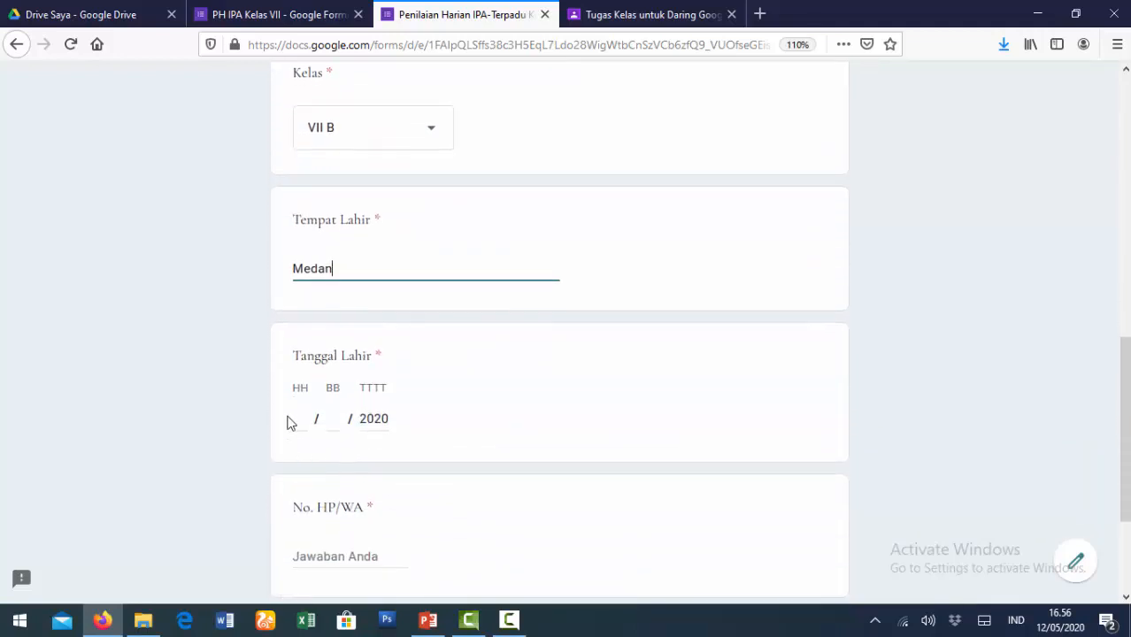
left_click(298, 418)
type("03 / ")
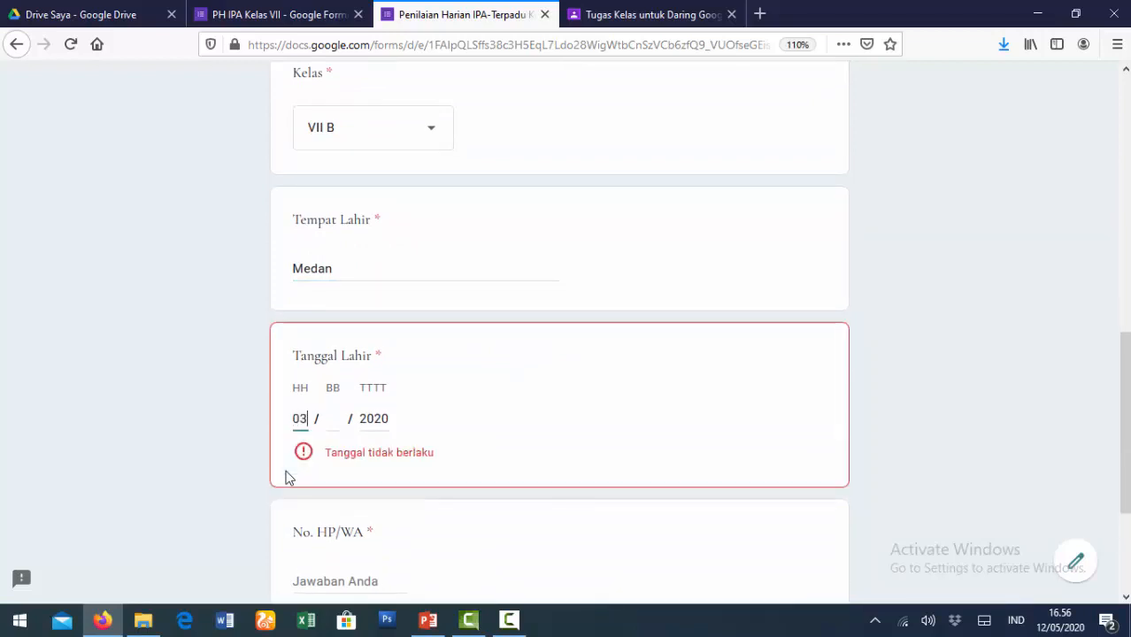
type("11 / 1983")
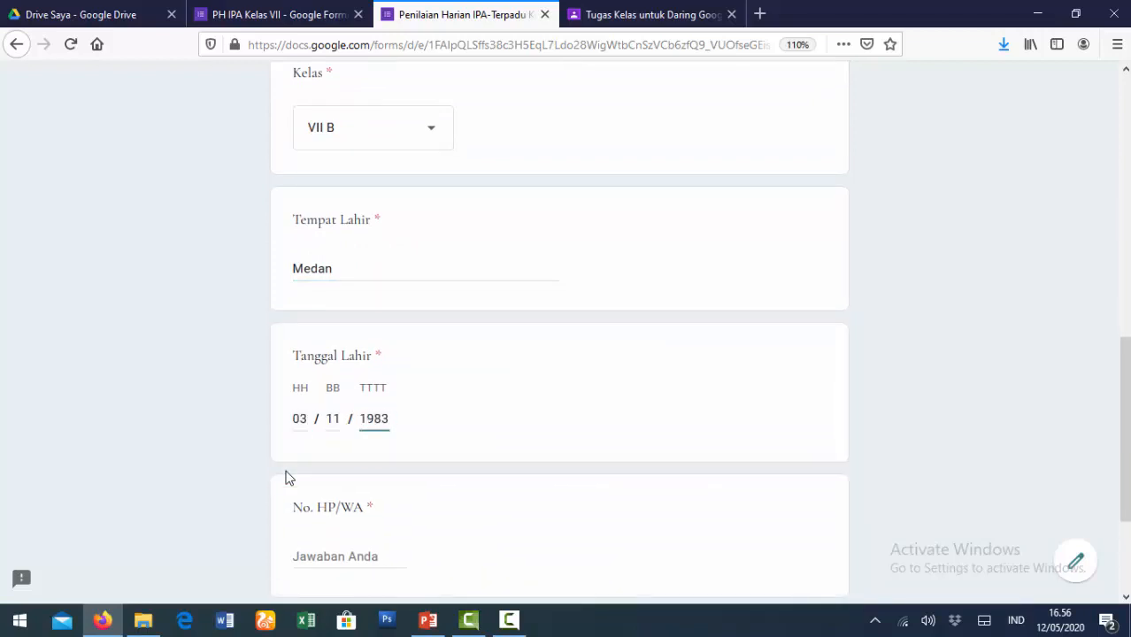
scroll(285, 478, "down", 2)
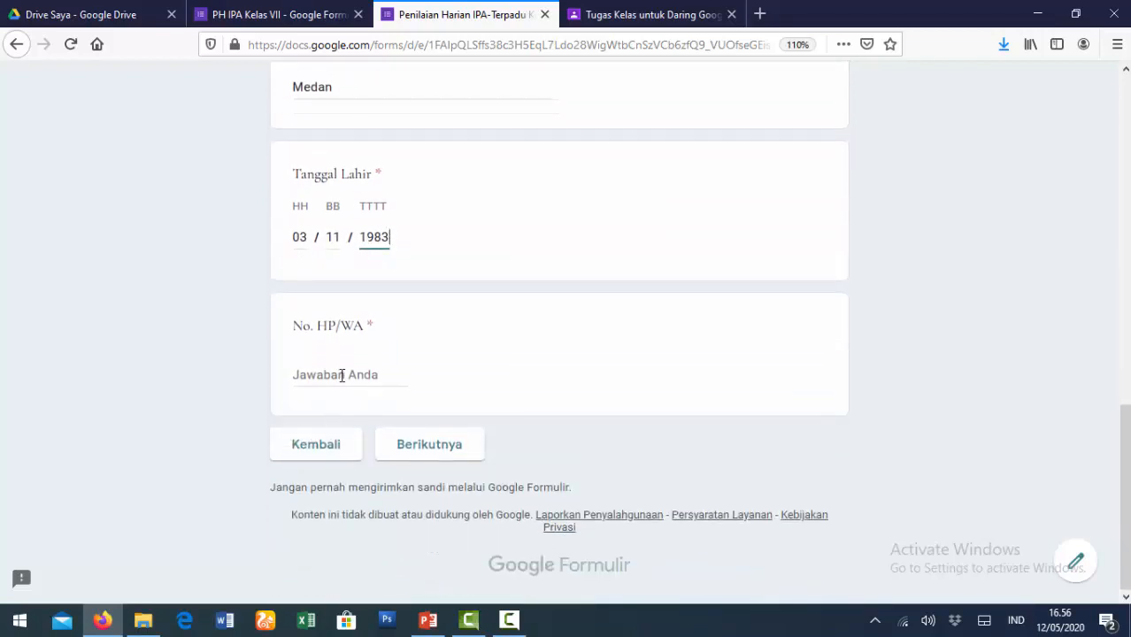
left_click(343, 374)
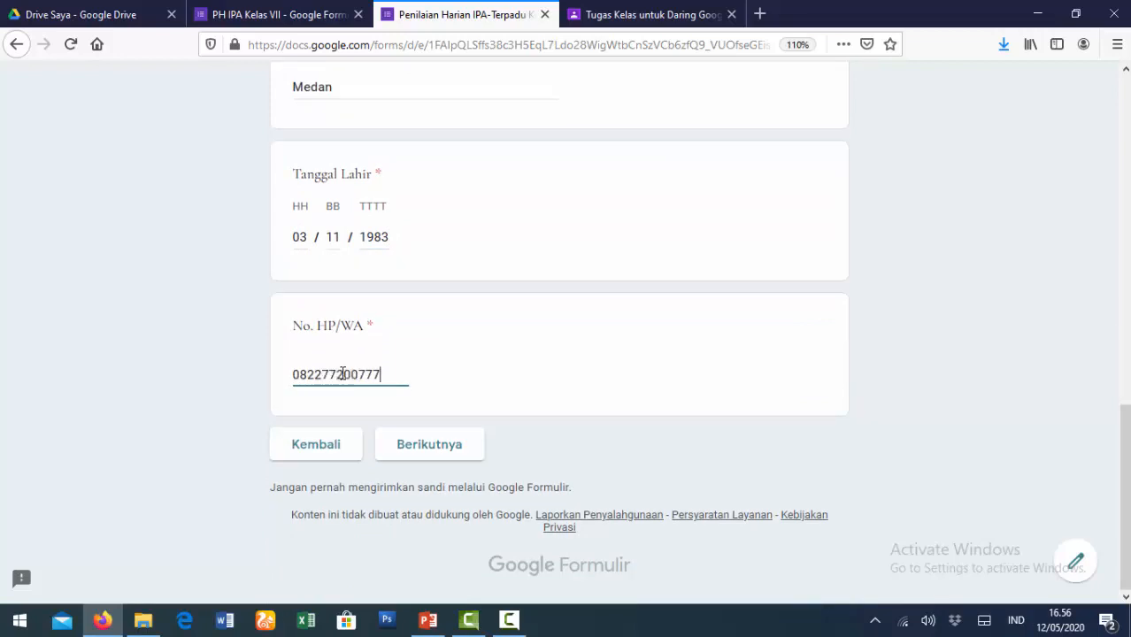
left_click(438, 451)
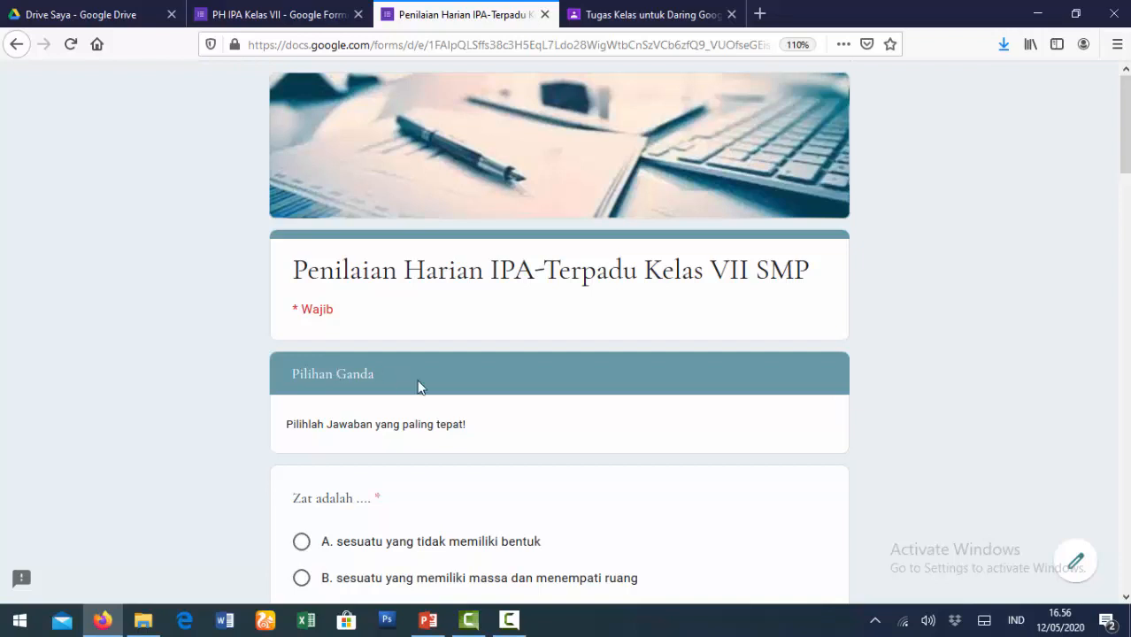
- Answer the first question with option B and the heat-release question with C. 1 dan 2
scroll(435, 378, "down", 2)
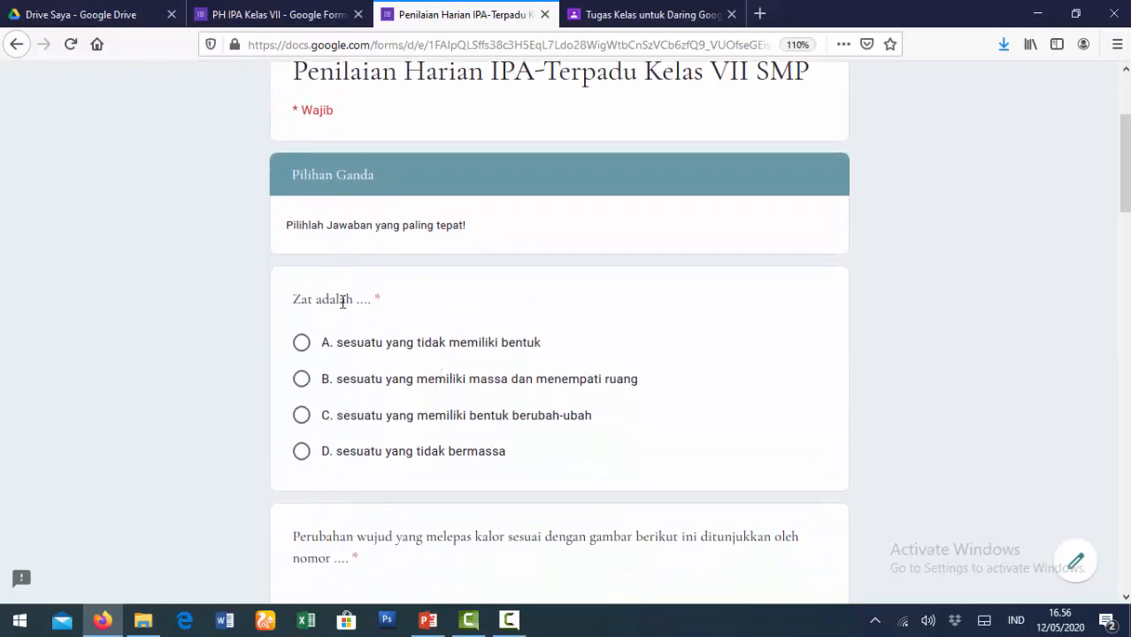
left_click(303, 384)
scroll(433, 397, "down", 3)
scroll(433, 397, "down", 1)
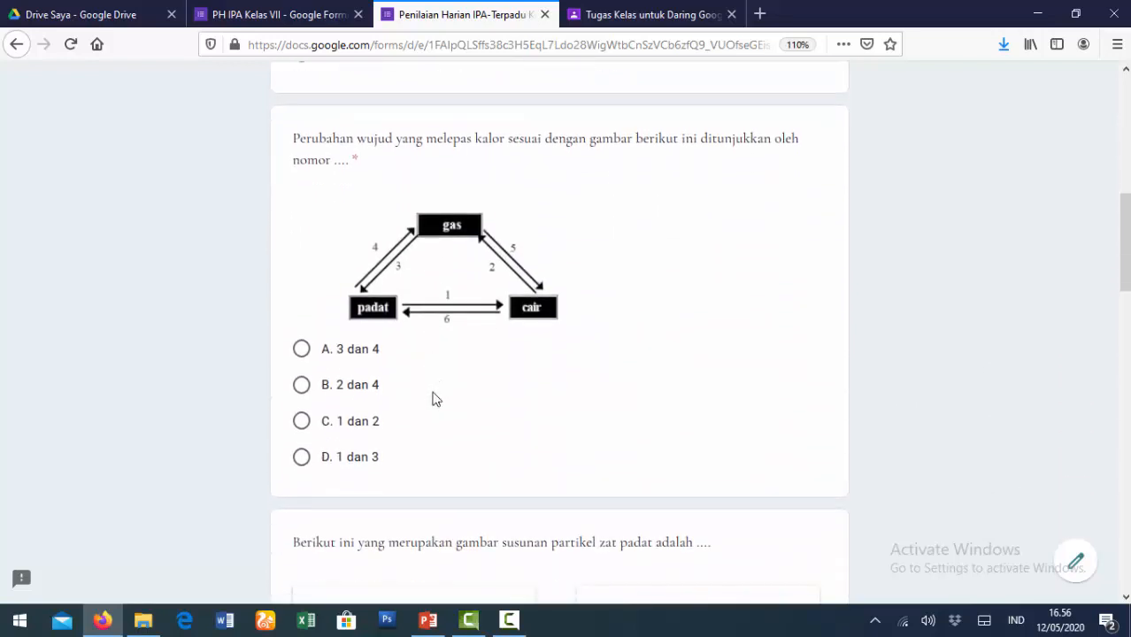
left_click(303, 424)
- Choose image B as the particle arrangement of a solid
scroll(328, 428, "down", 5)
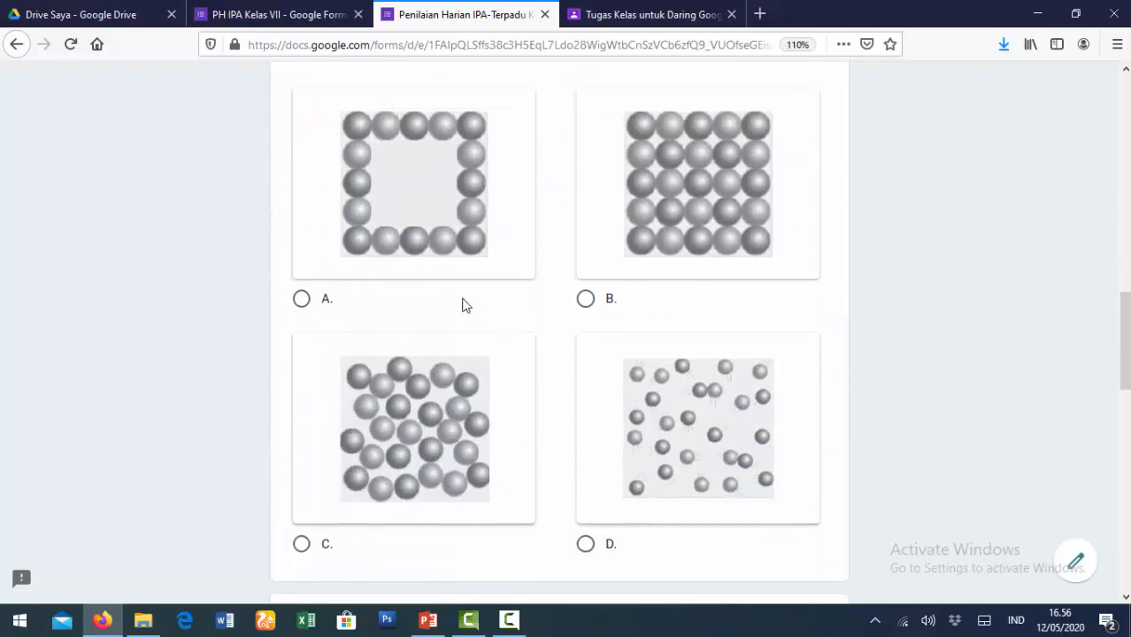
scroll(689, 356, "up", 1)
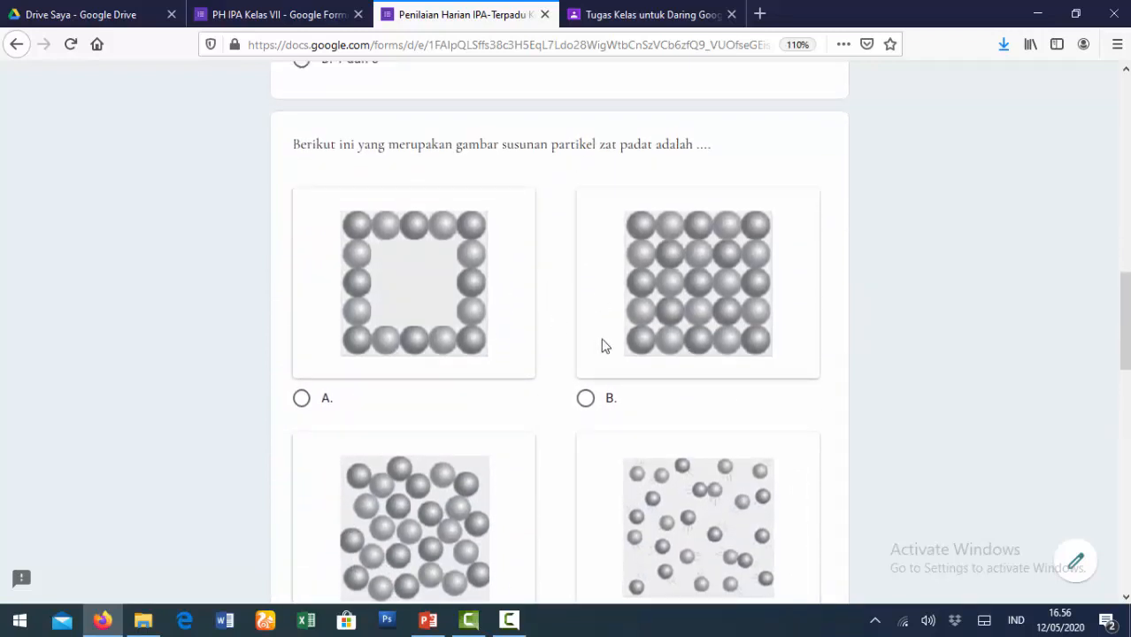
scroll(617, 352, "up", 3)
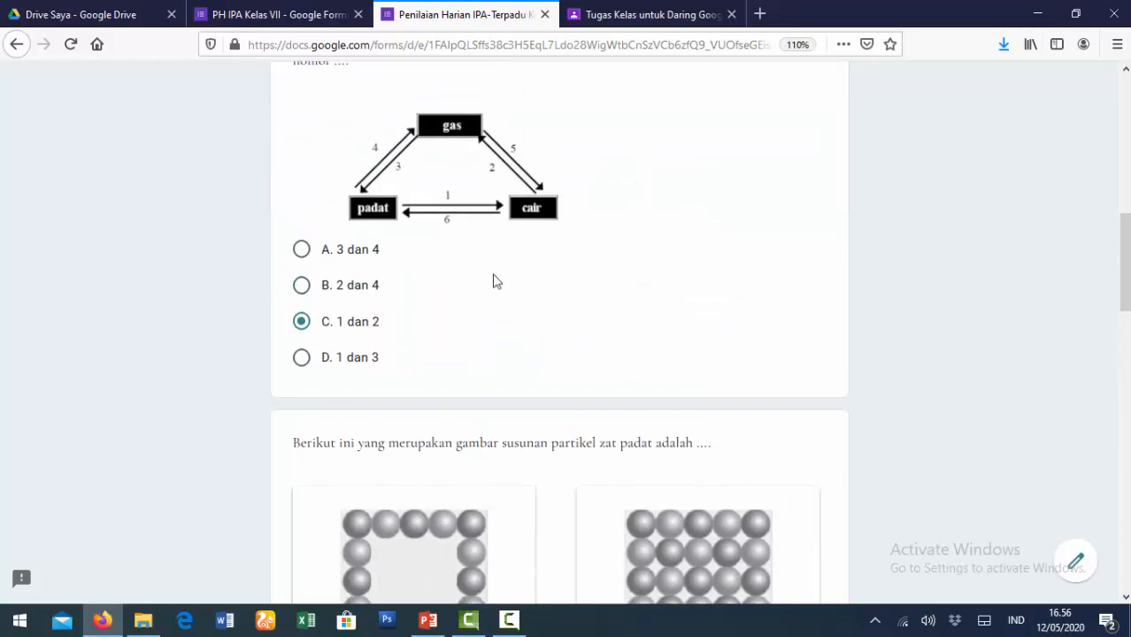
scroll(496, 282, "up", 1)
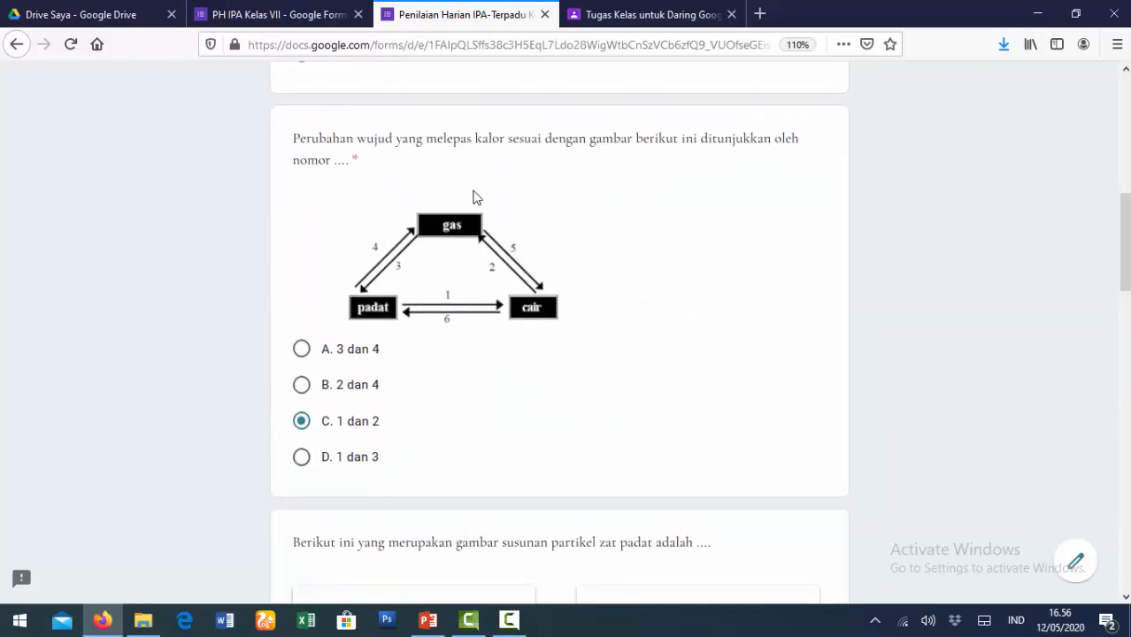
scroll(591, 316, "down", 4)
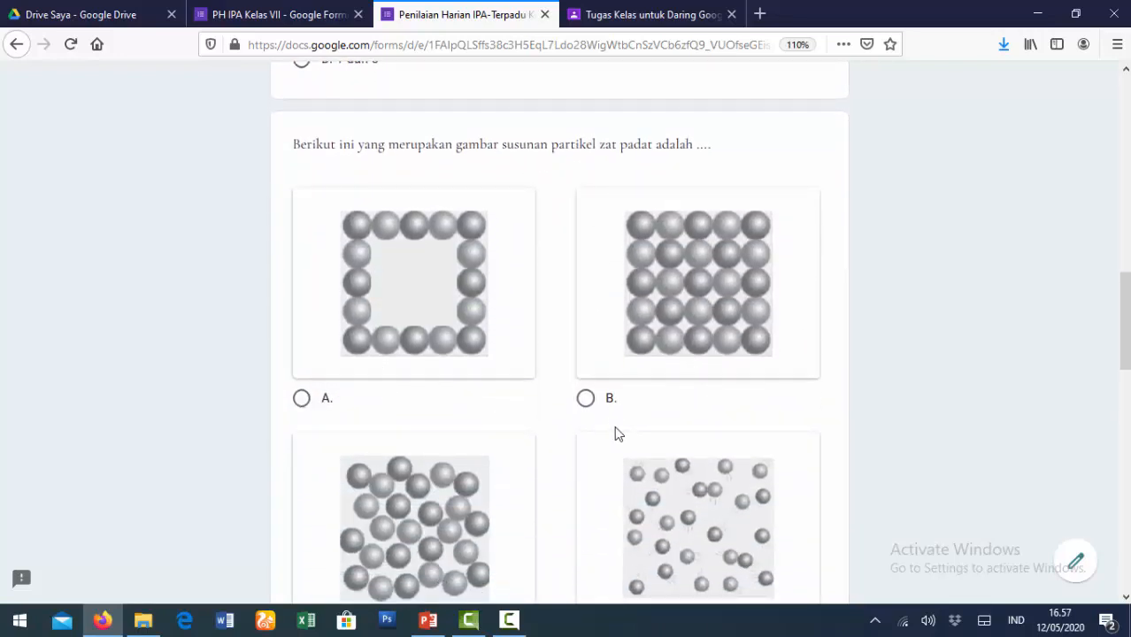
left_click(586, 400)
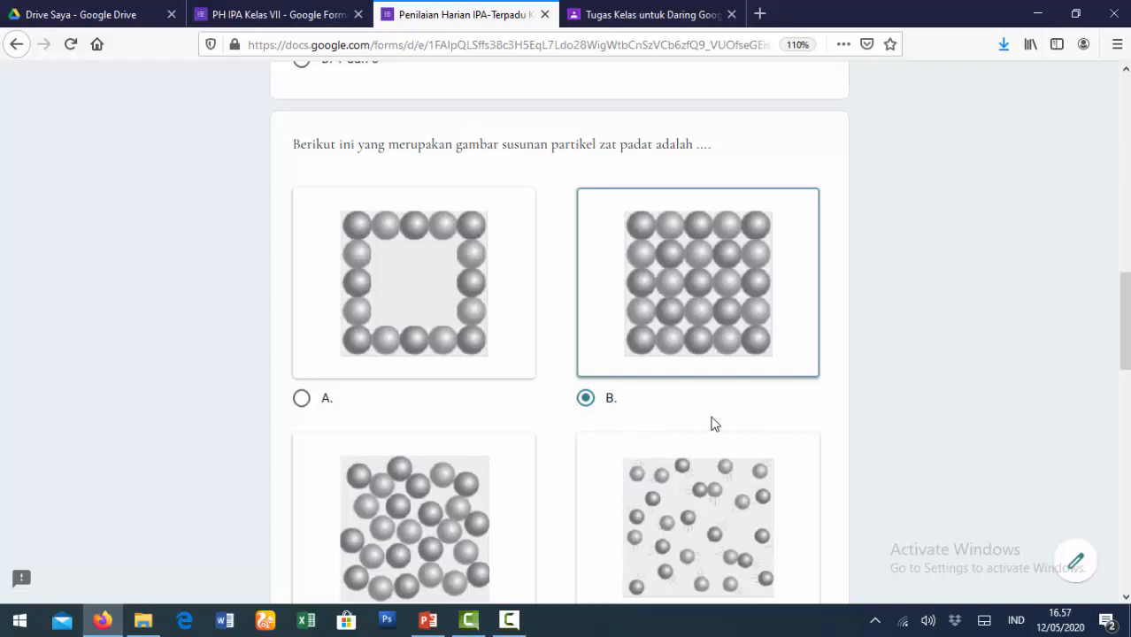
- Watch the ice-melting video, skipping ahead, and answer B. mencair for the video question
scroll(715, 425, "down", 1)
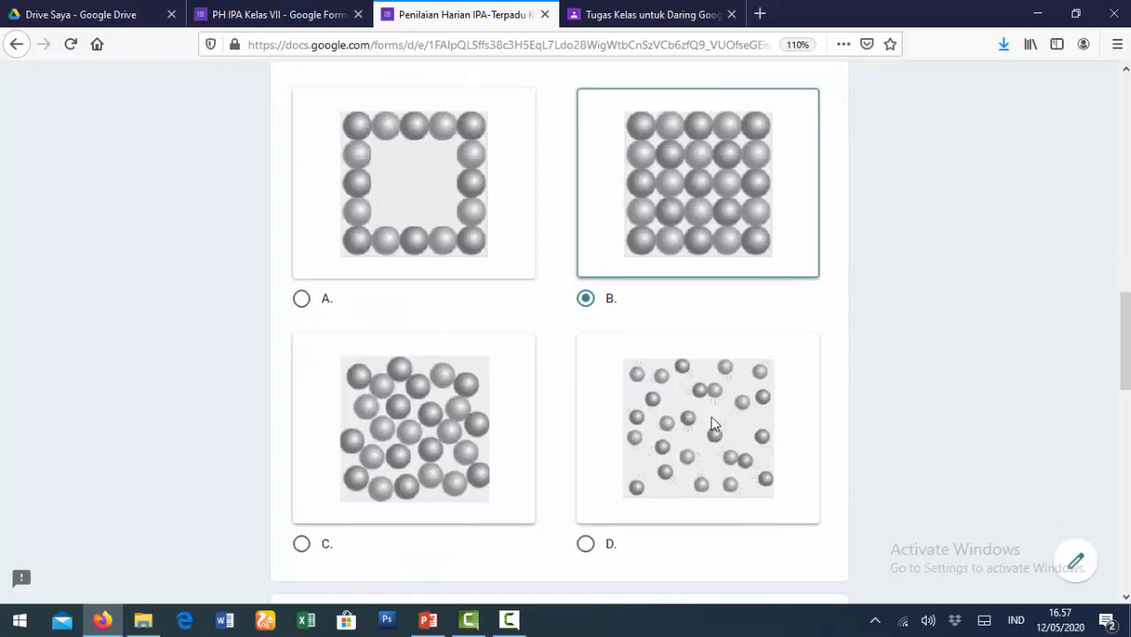
scroll(715, 425, "down", 5)
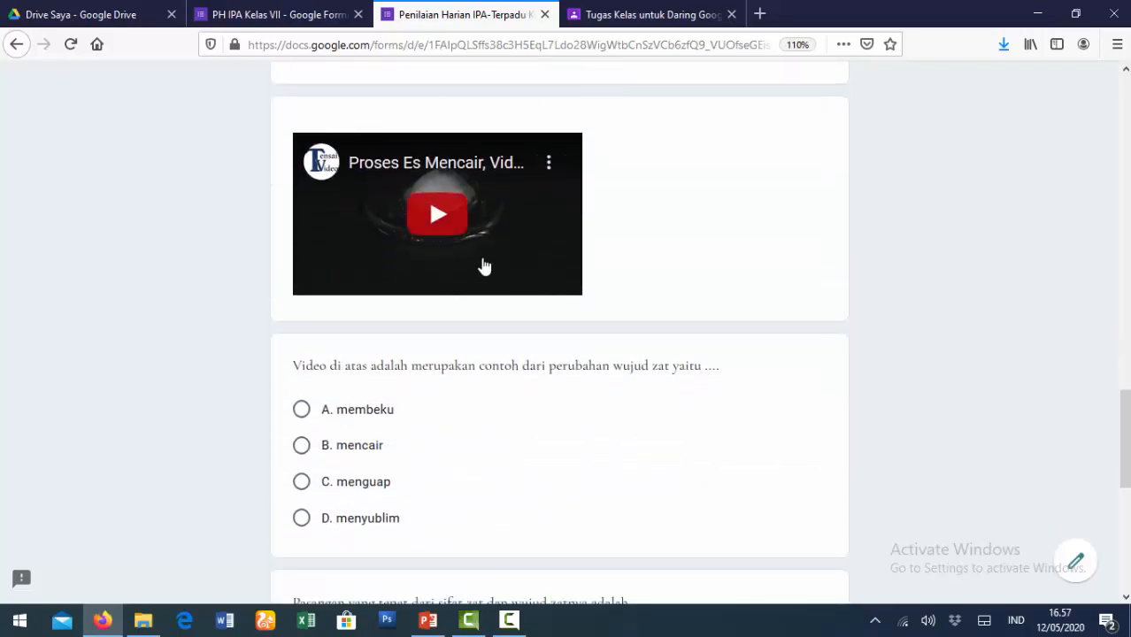
left_click(433, 219)
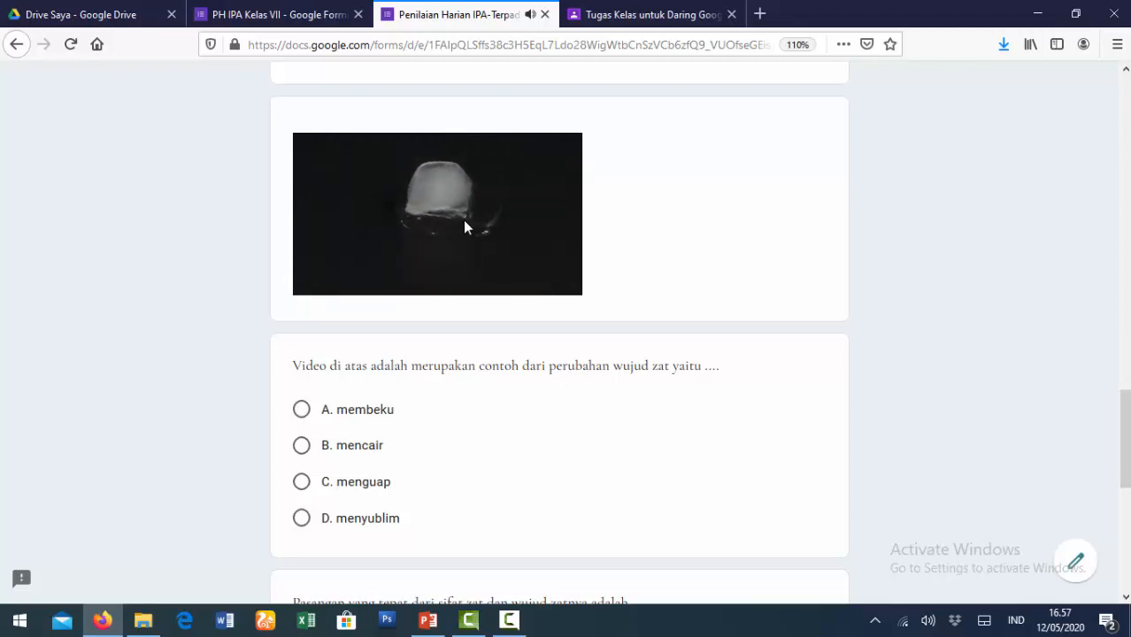
left_click(396, 261)
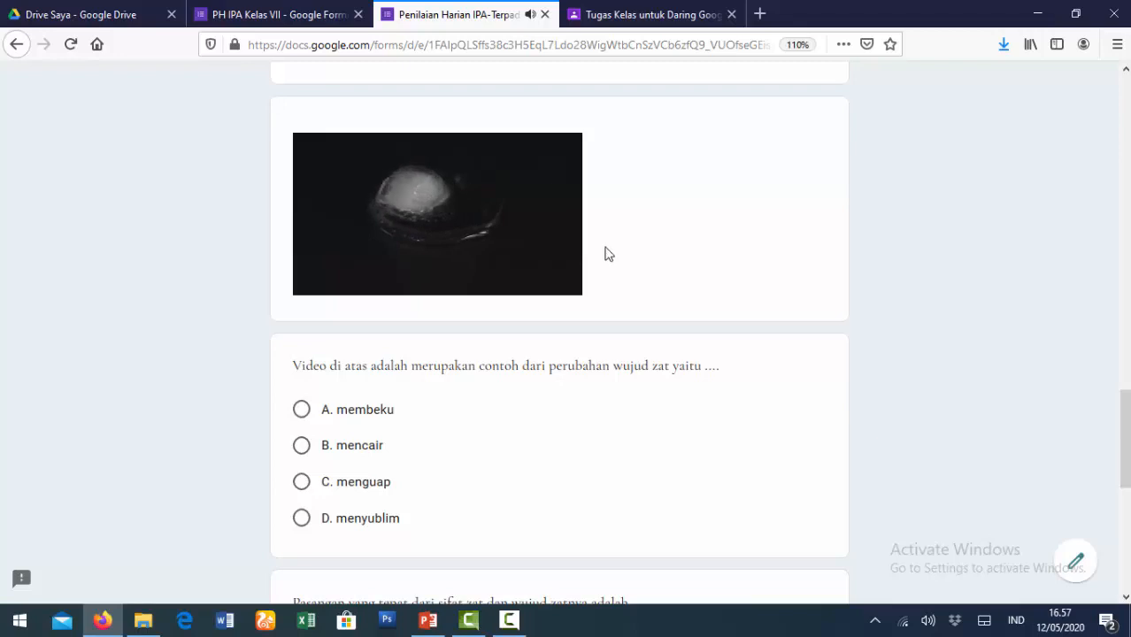
left_click(528, 261)
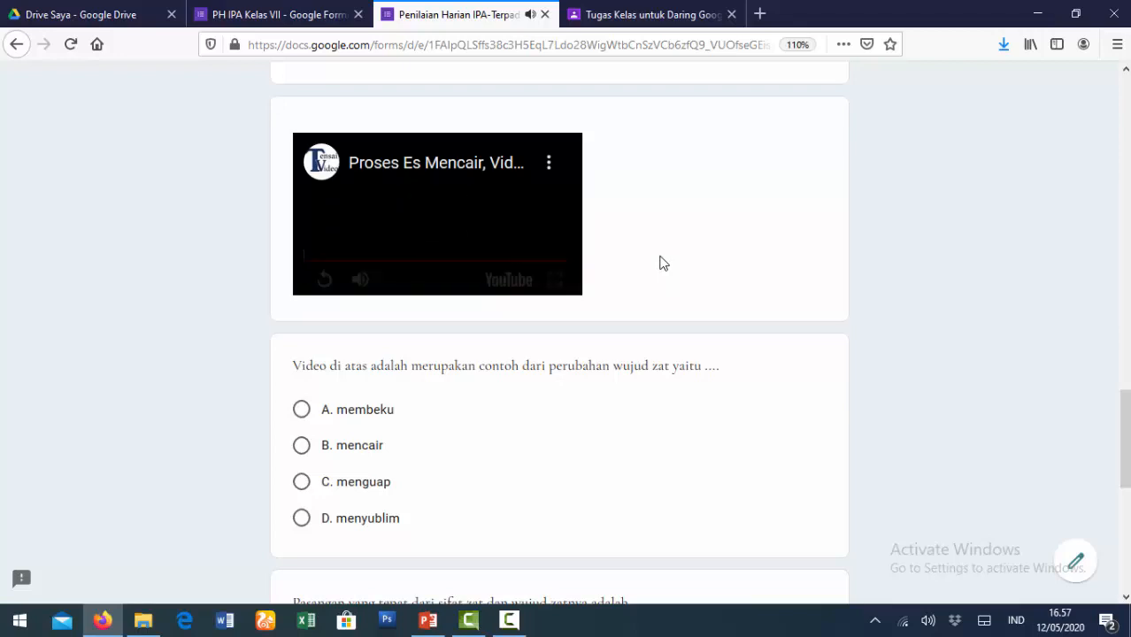
left_click(299, 446)
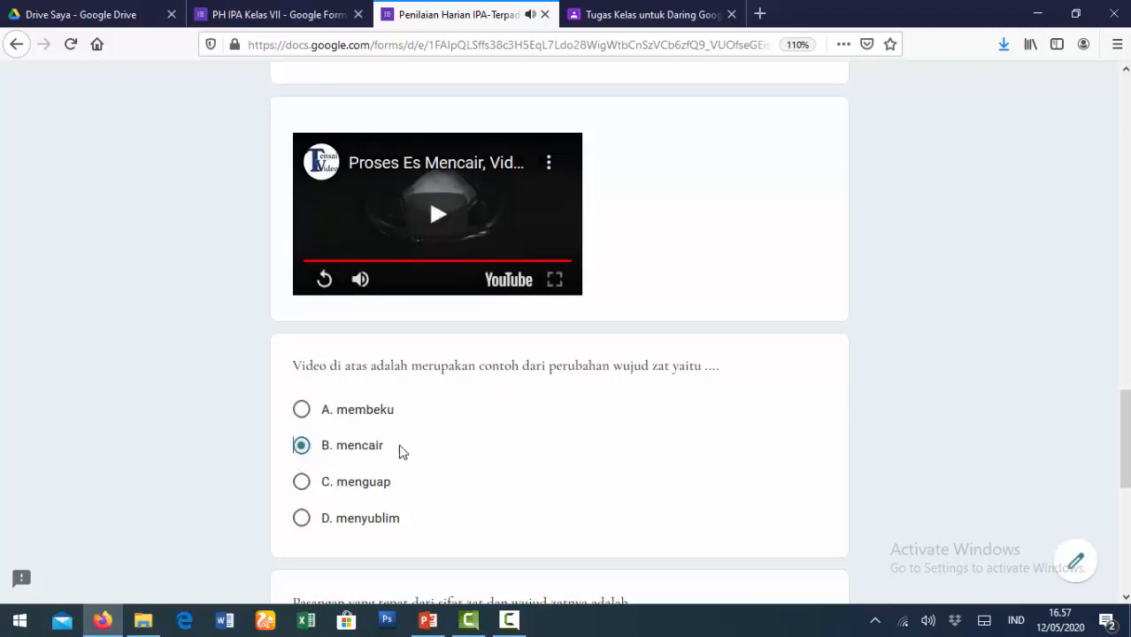
scroll(596, 437, "down", 5)
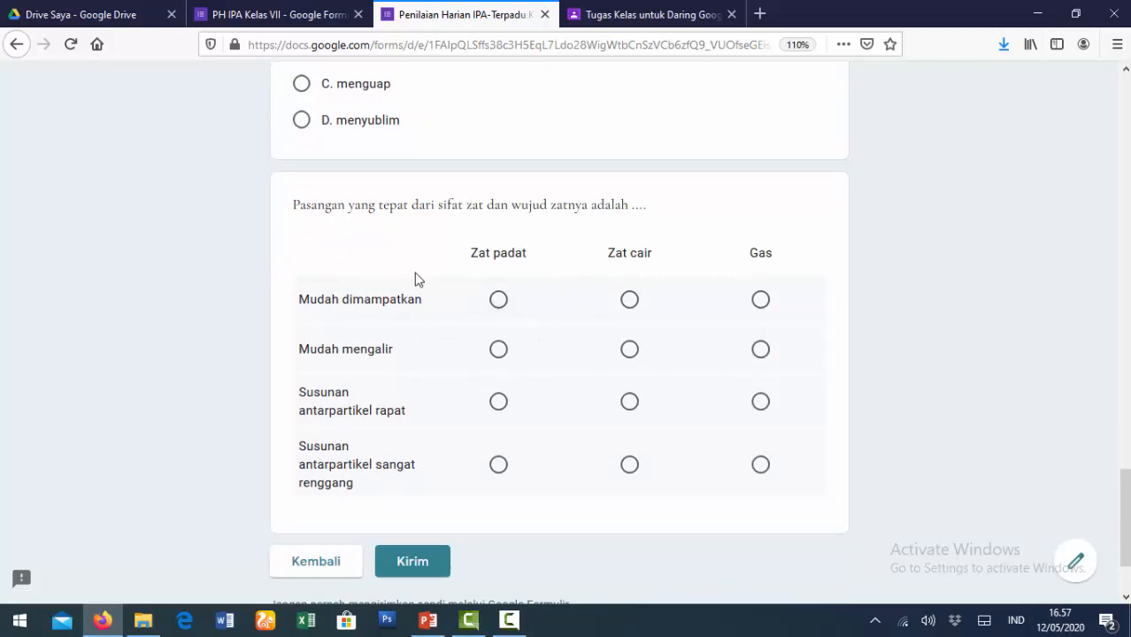
- Fill the property grid: Mudah dimampatkan to Gas, Mudah mengalir to Zat cair, very sparse particles to Gas
left_click(753, 310)
left_click(627, 352)
left_click(760, 465)
- Submit the quiz with Kirim and close the preview tab to return to the PH IPA Kelas VII editor
scroll(575, 449, "down", 3)
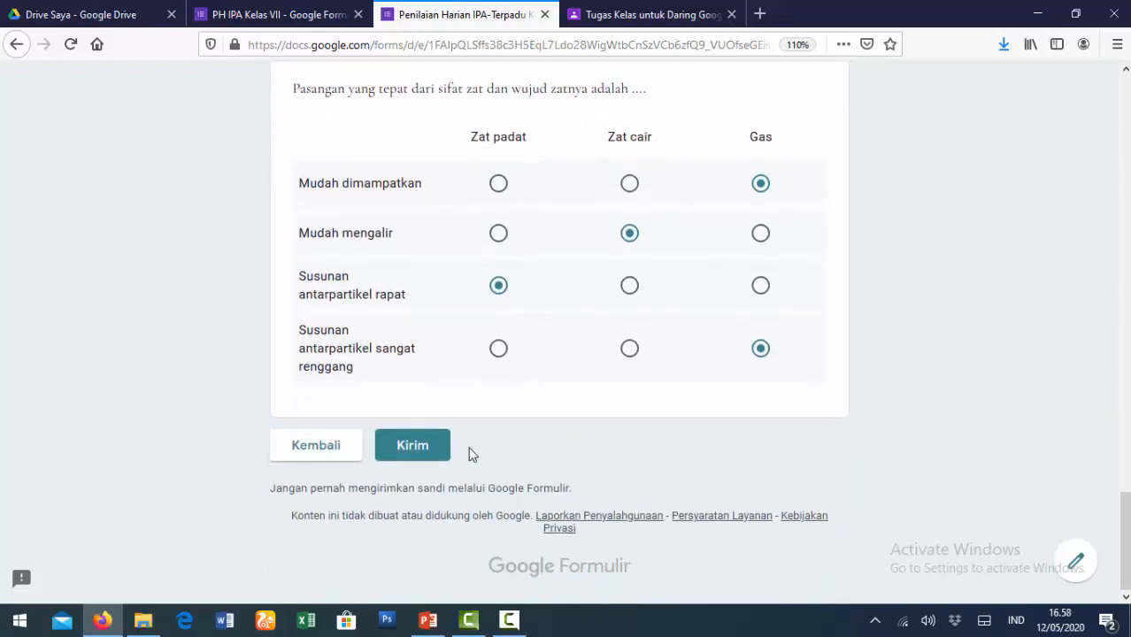
left_click(419, 457)
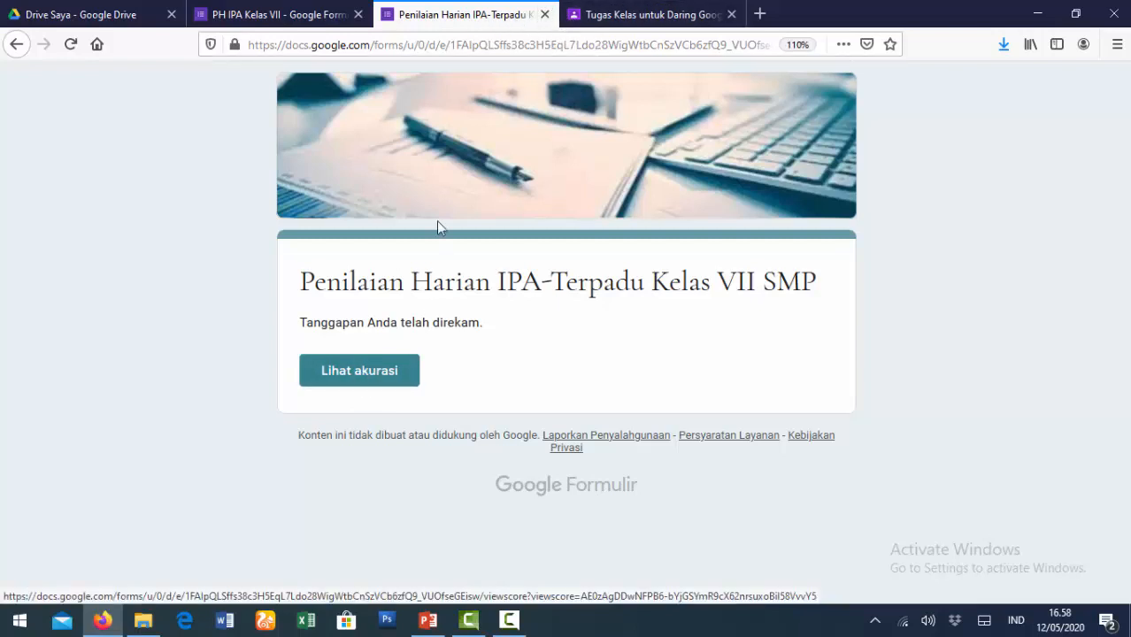
left_click(544, 14)
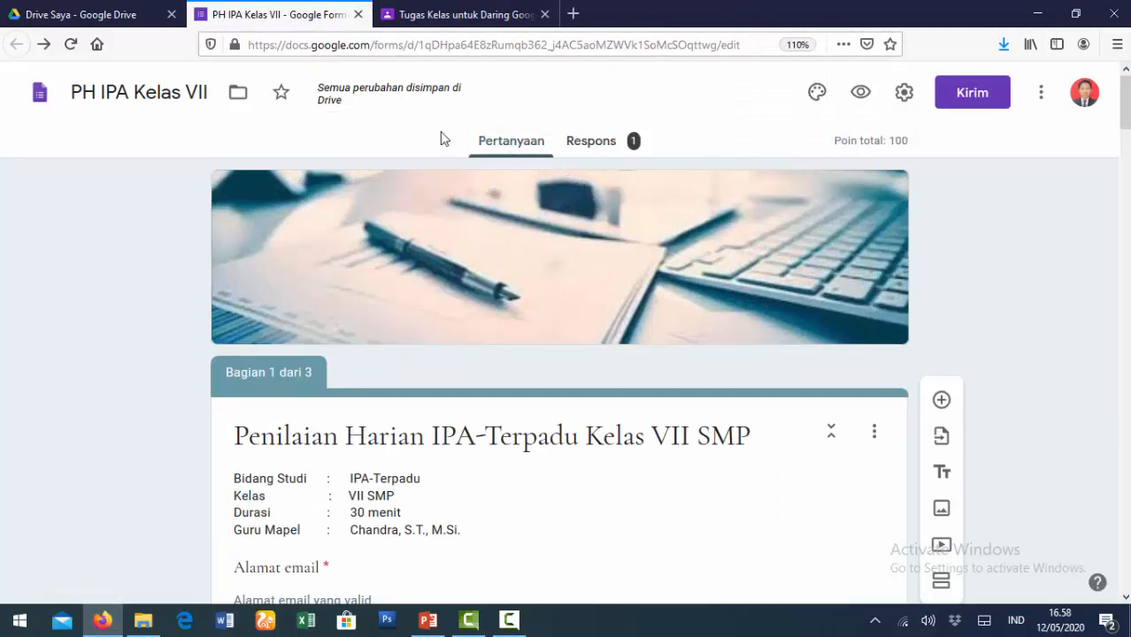
- Review the Respons summary charts, dismissing the tip, confirming the 100/100 score with every question correct
left_click(589, 155)
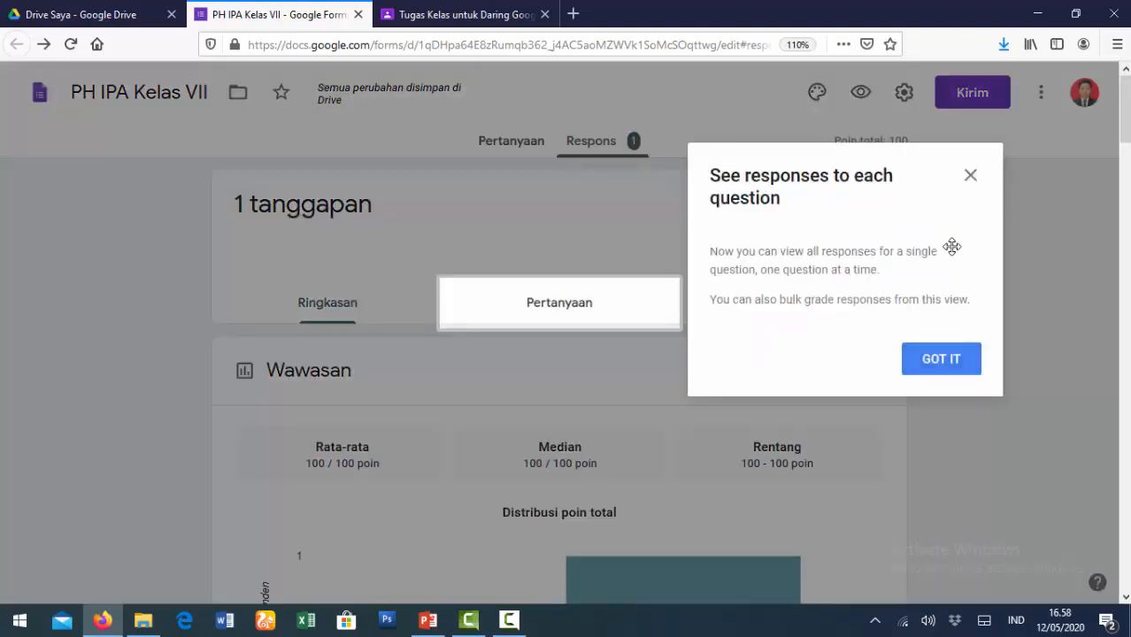
left_click(946, 362)
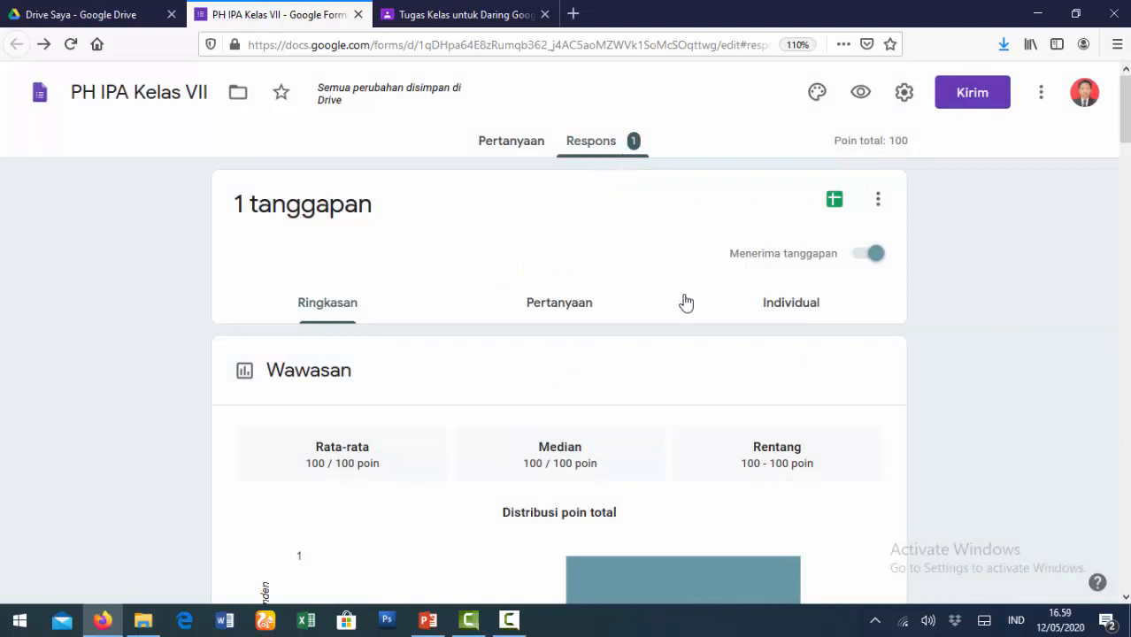
scroll(686, 303, "down", 7)
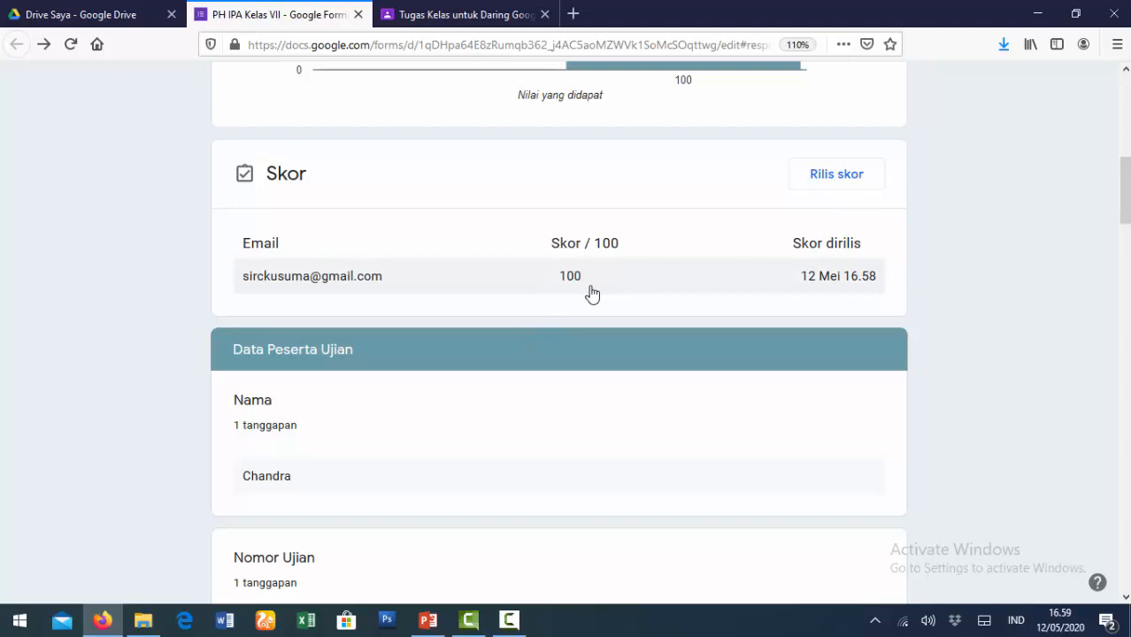
scroll(592, 303, "down", 2)
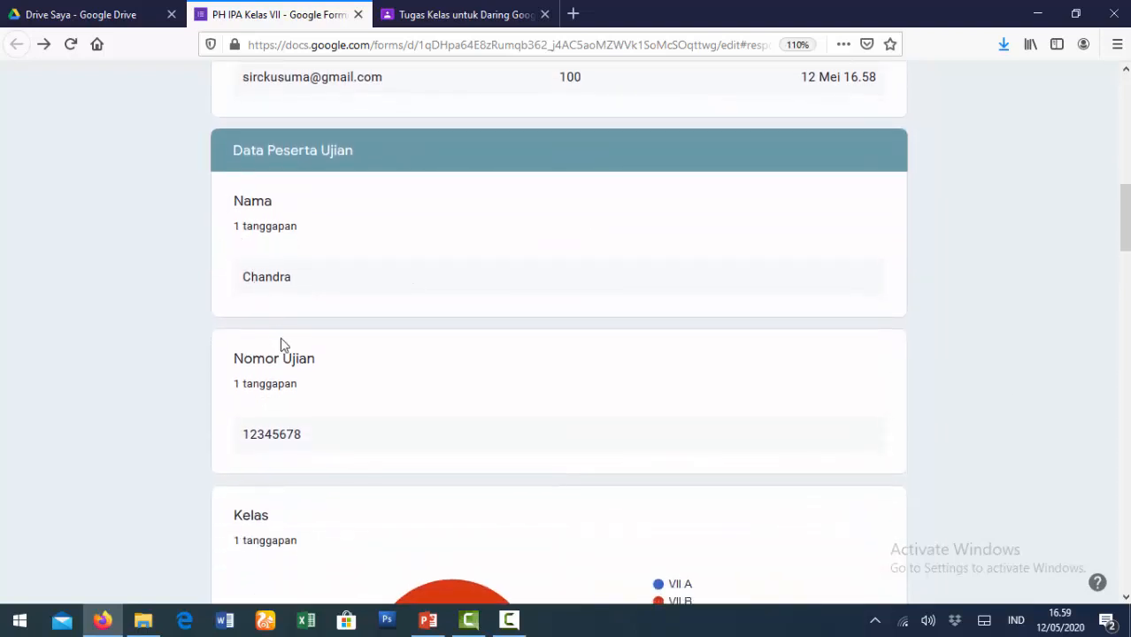
scroll(306, 445, "down", 5)
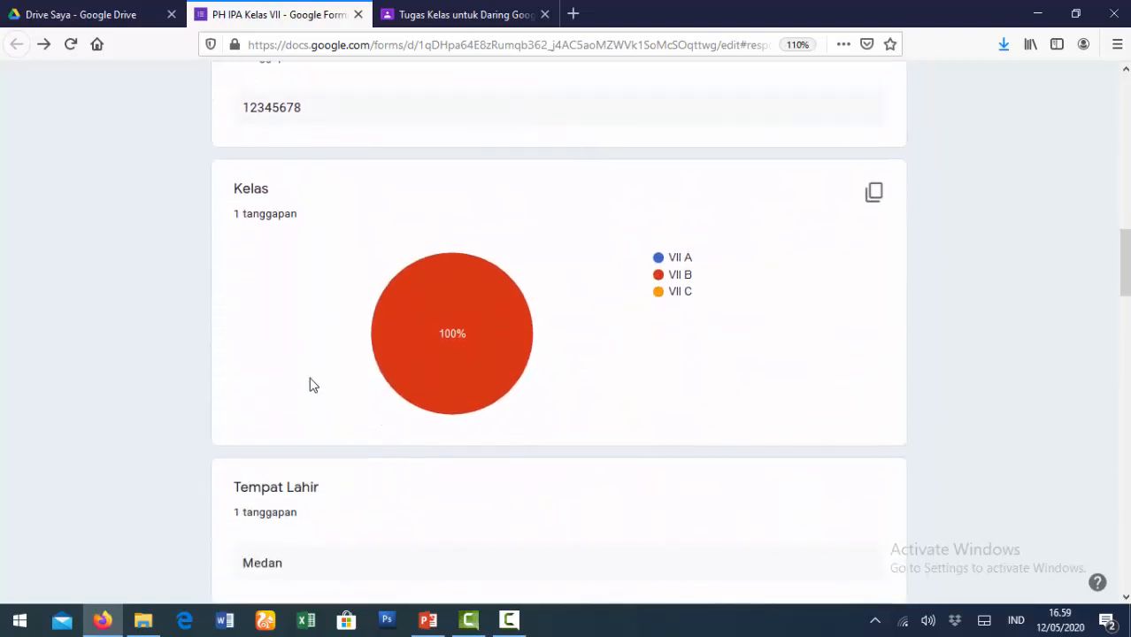
scroll(310, 383, "down", 6)
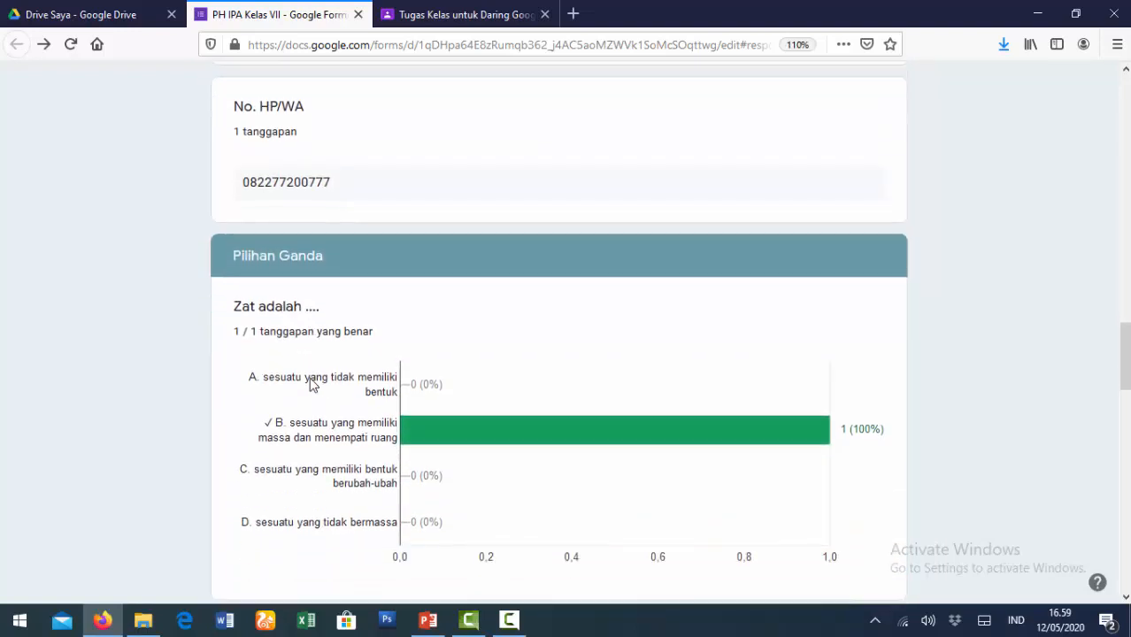
scroll(576, 389, "down", 4)
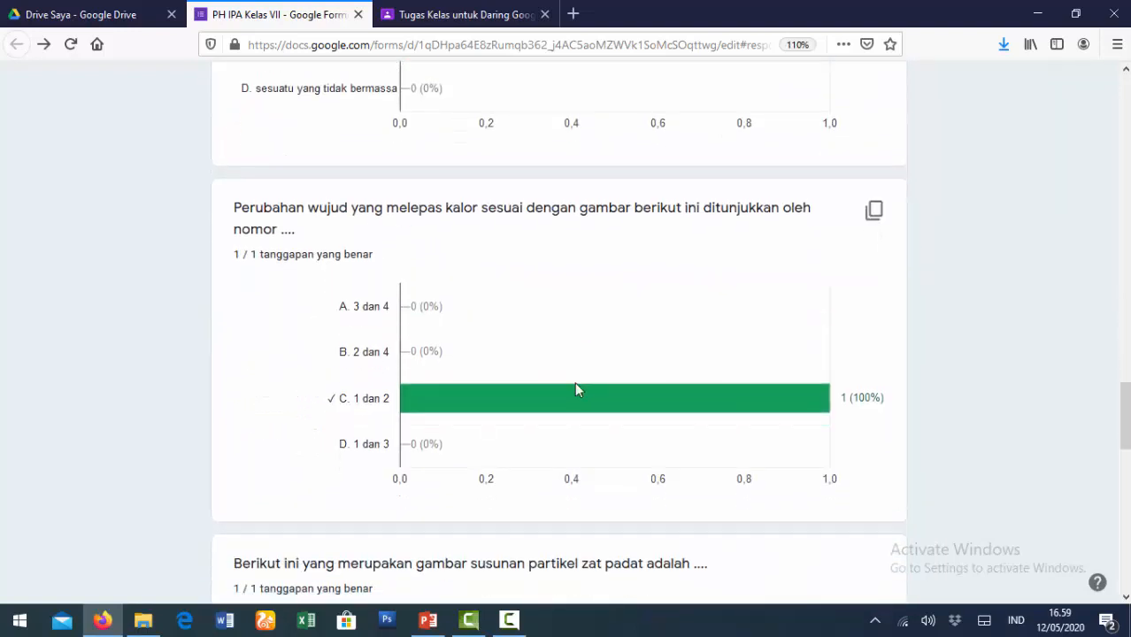
scroll(575, 386, "up", 2)
scroll(573, 386, "down", 2)
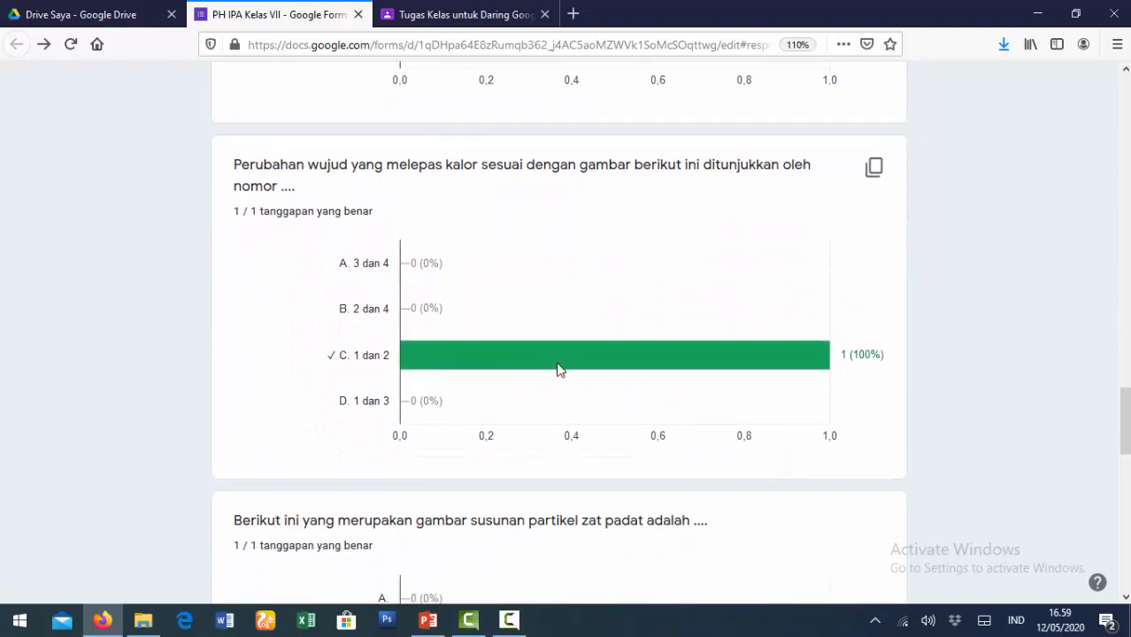
scroll(595, 365, "down", 3)
scroll(648, 365, "down", 3)
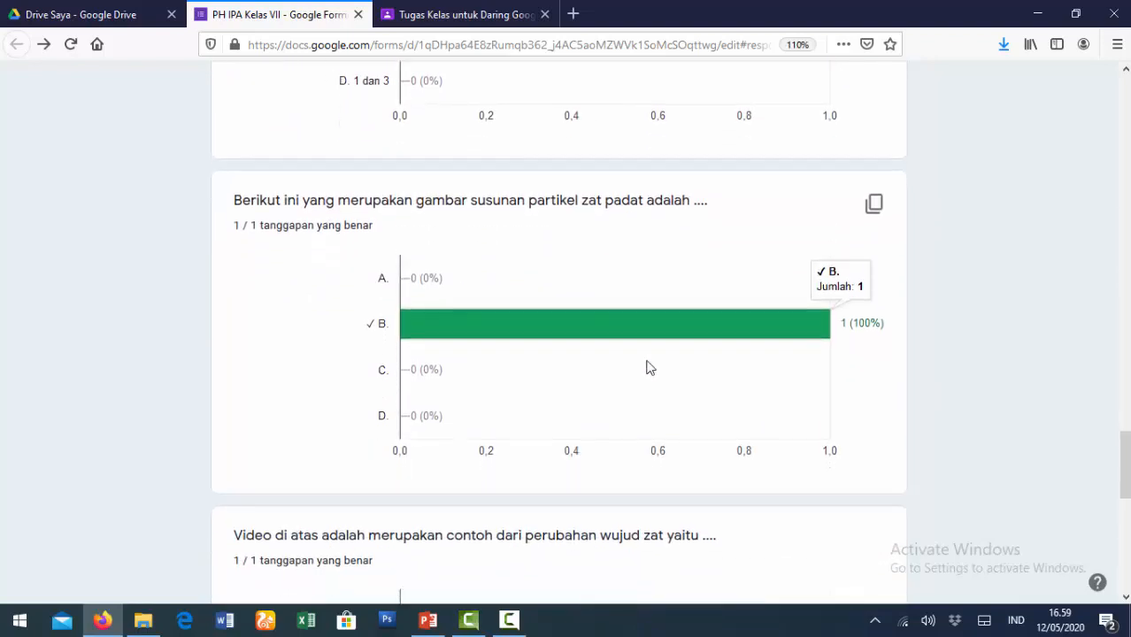
scroll(699, 392, "down", 4)
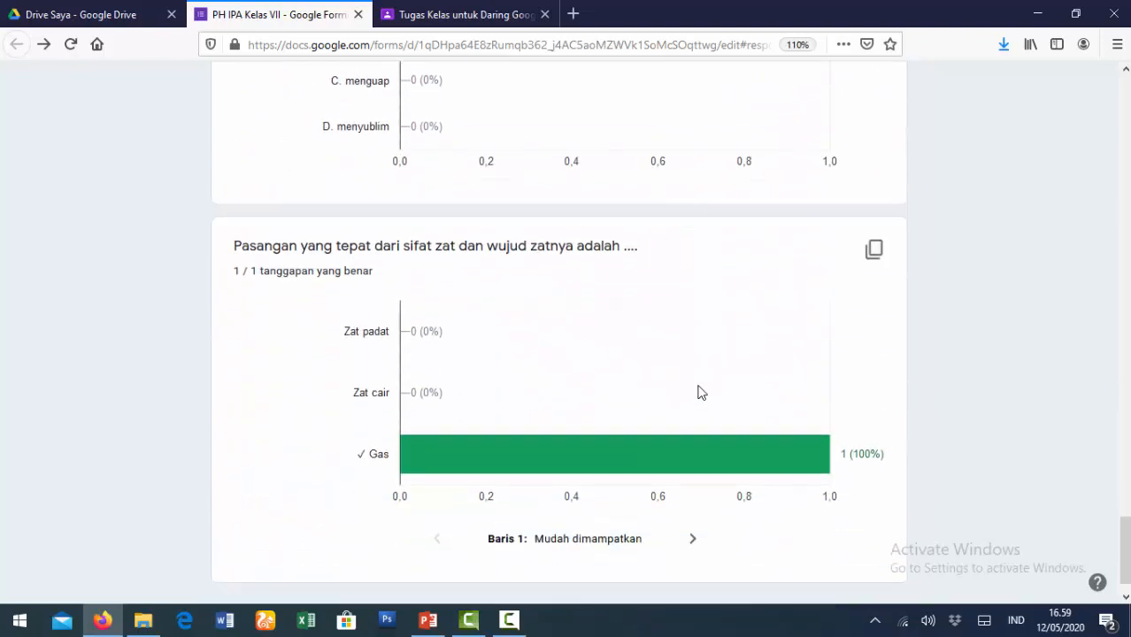
scroll(645, 389, "up", 6)
scroll(647, 390, "up", 20)
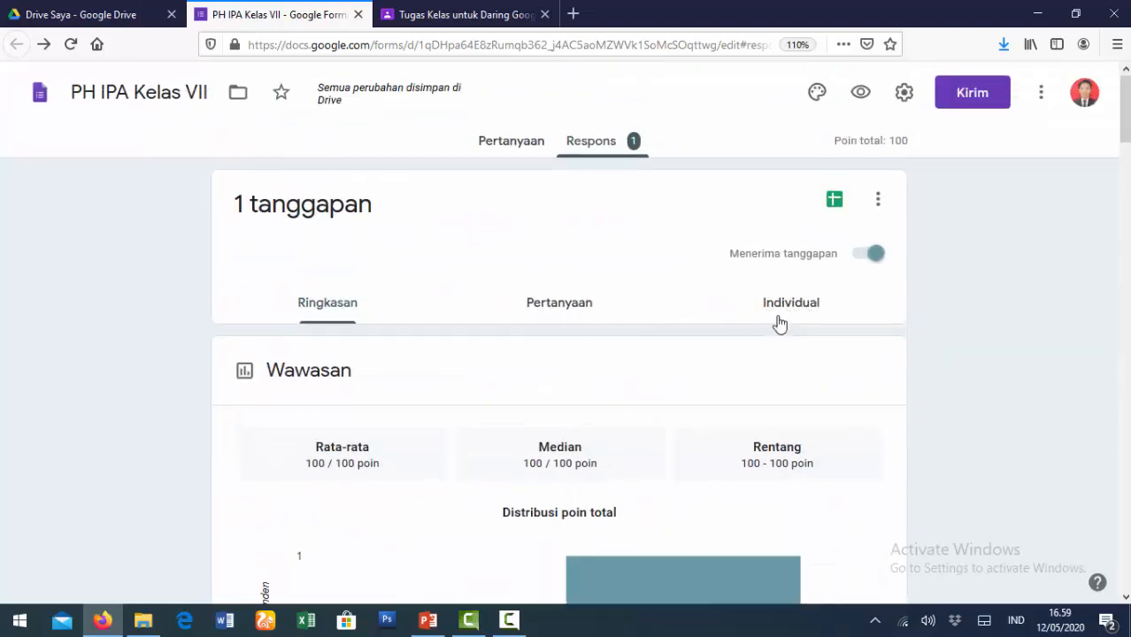
- Switch to the per-question Pertanyaan view and review responses to 'Zat adalah ....'
left_click(558, 316)
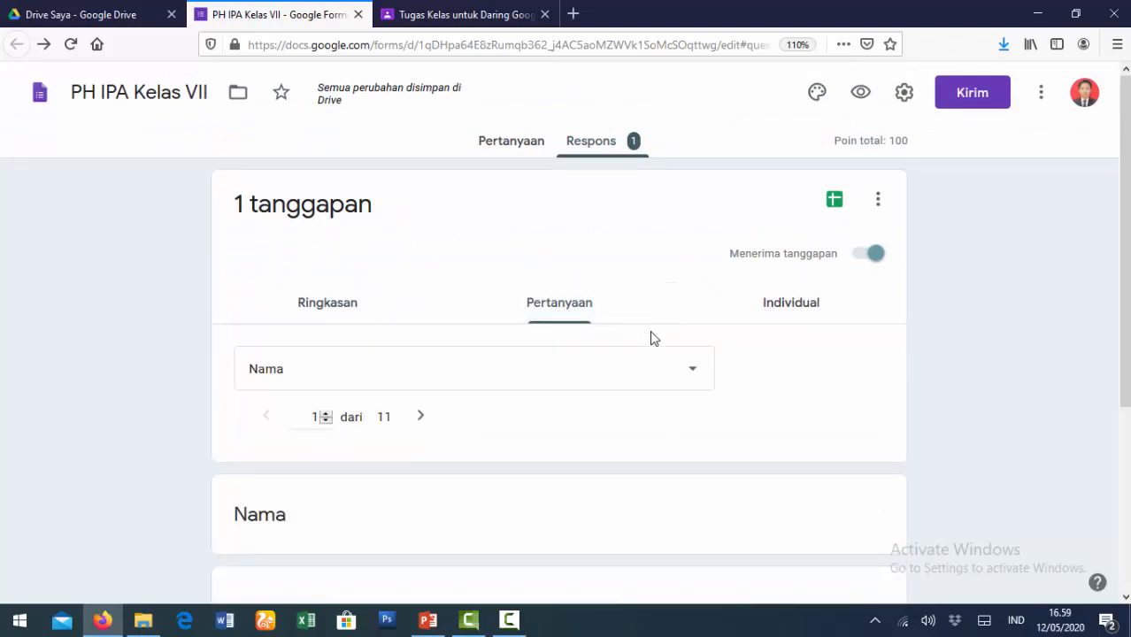
scroll(650, 351, "down", 5)
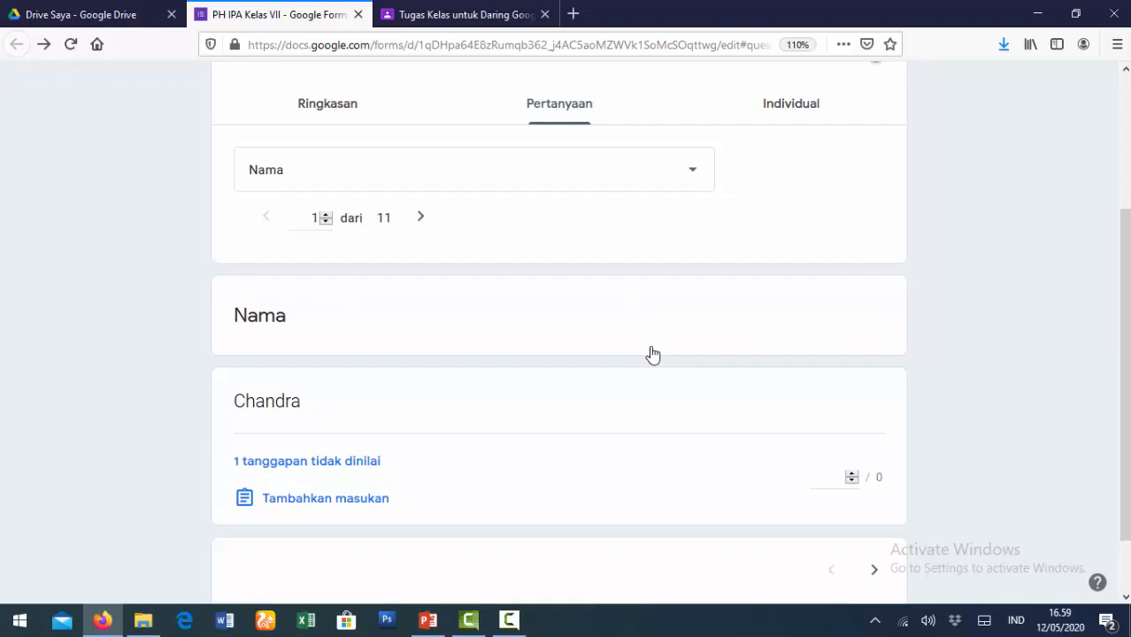
scroll(652, 353, "up", 5)
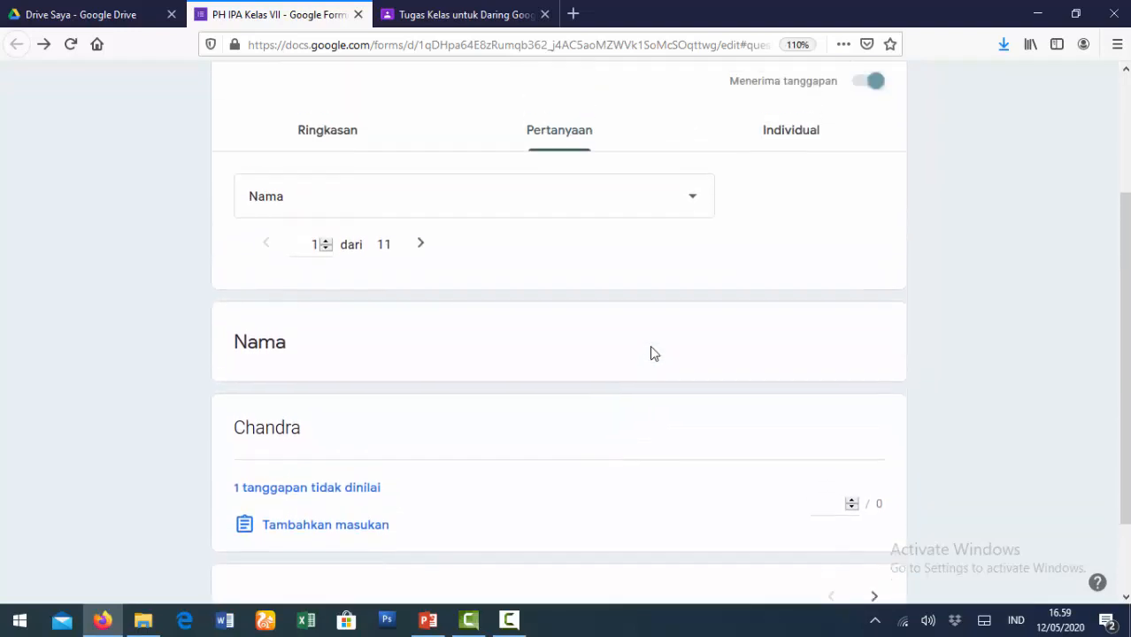
left_click(690, 372)
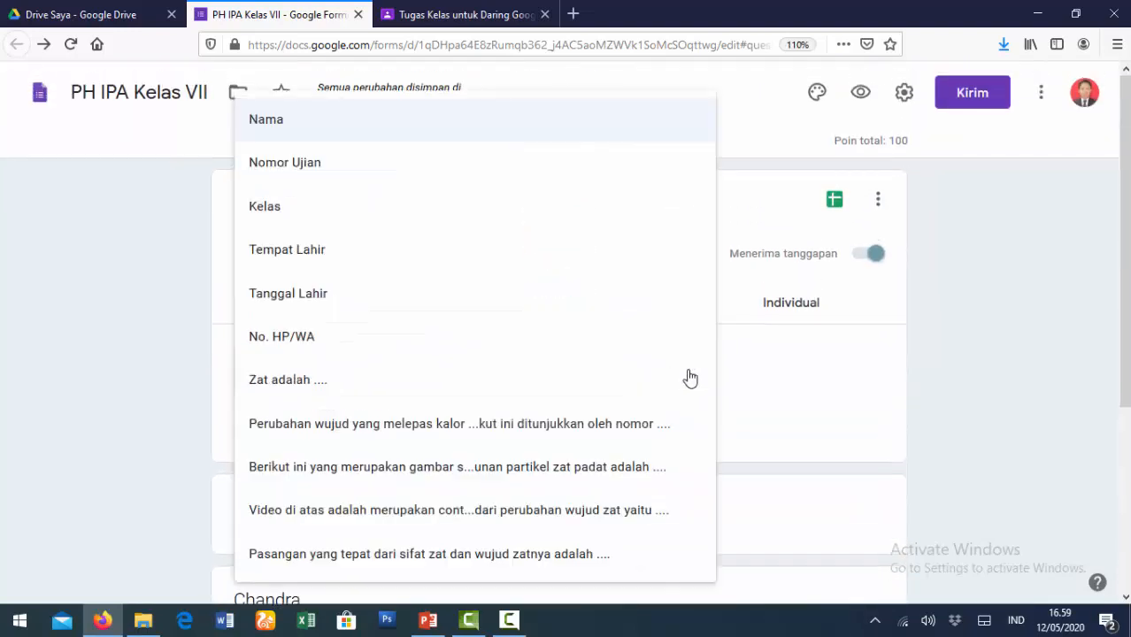
left_click(290, 387)
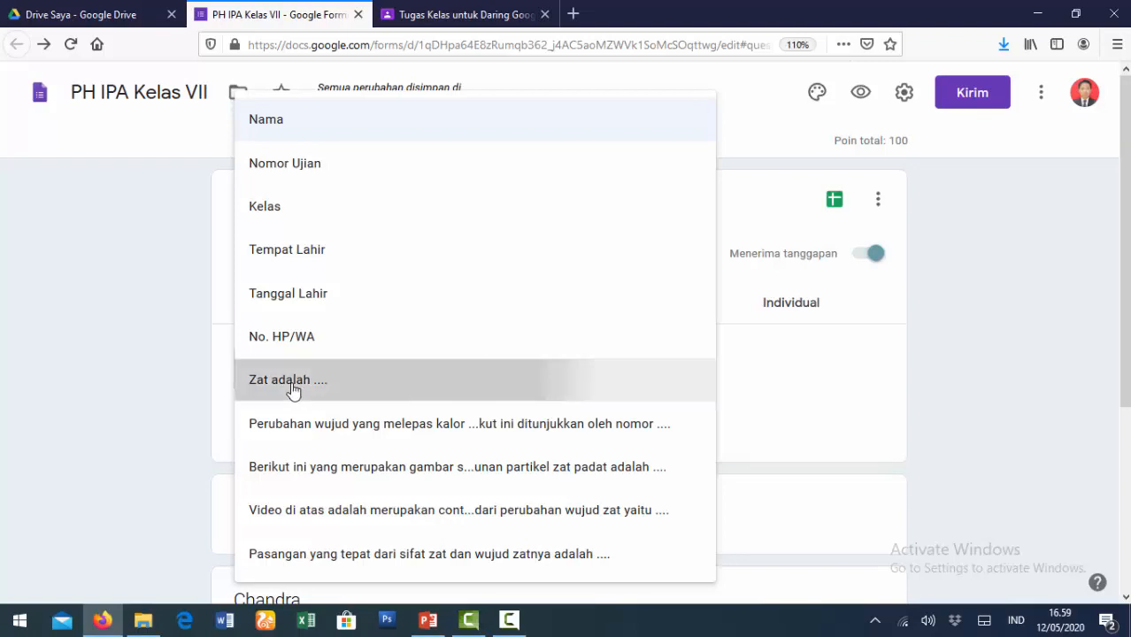
scroll(630, 388, "down", 3)
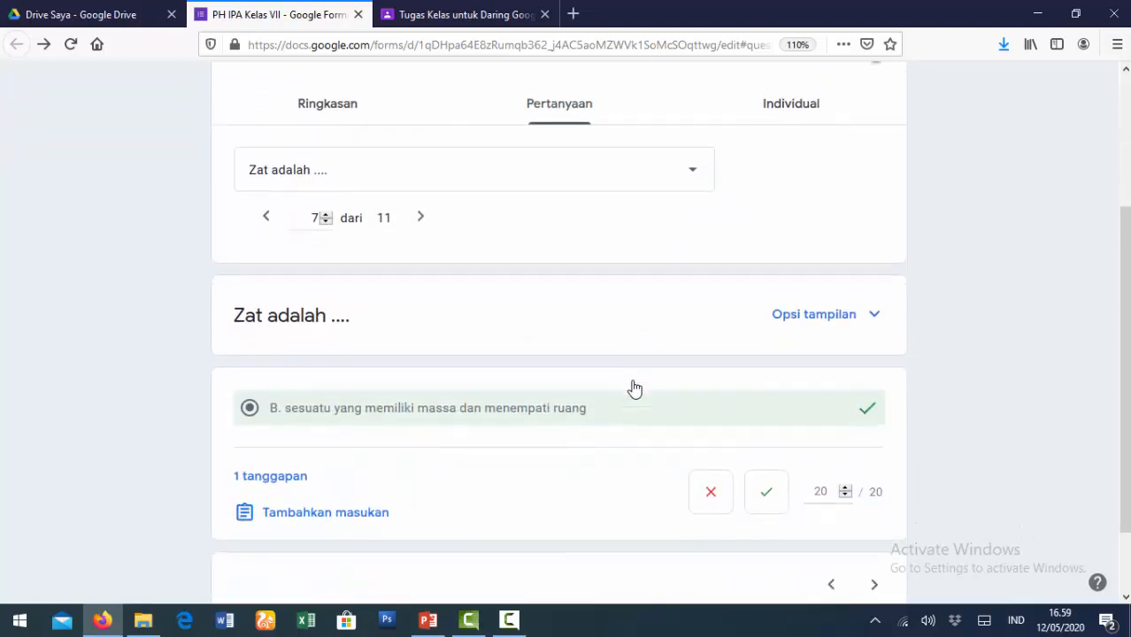
scroll(632, 388, "down", 1)
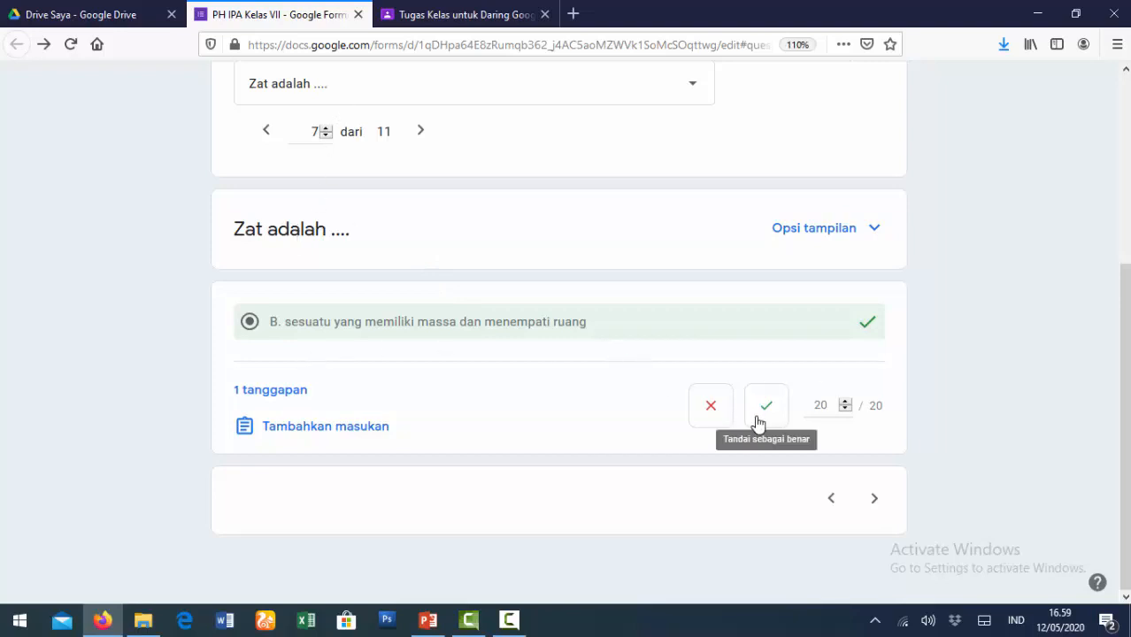
scroll(702, 317, "up", 3)
- Show question 8 of 11, the heat-release question, with C. 1 dan 2 scoring 20/20
left_click(693, 290)
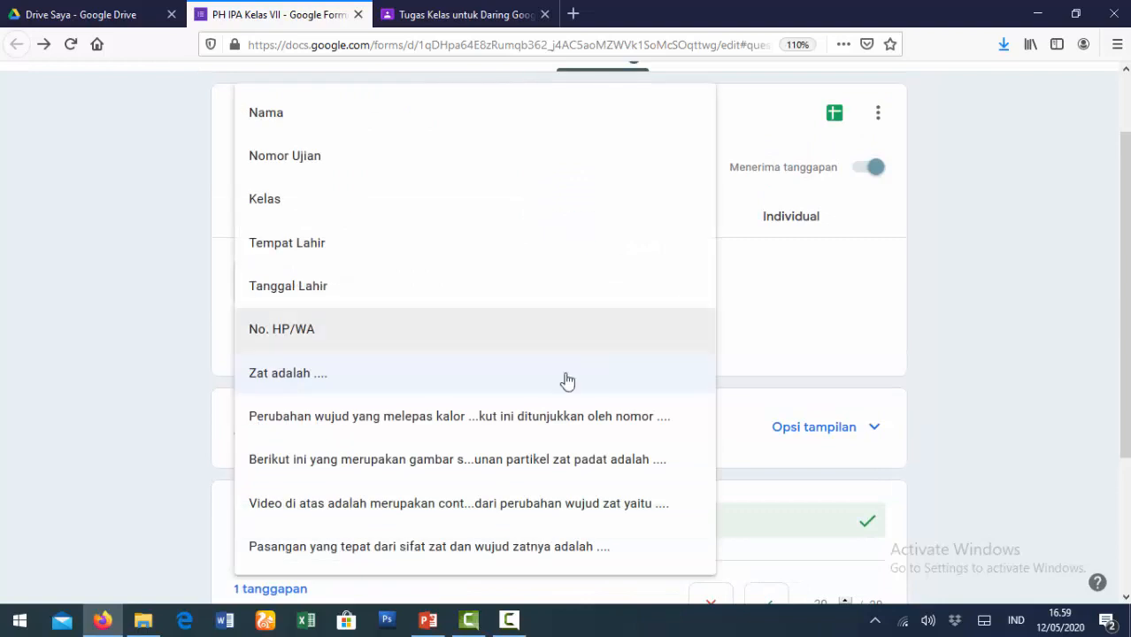
left_click(386, 424)
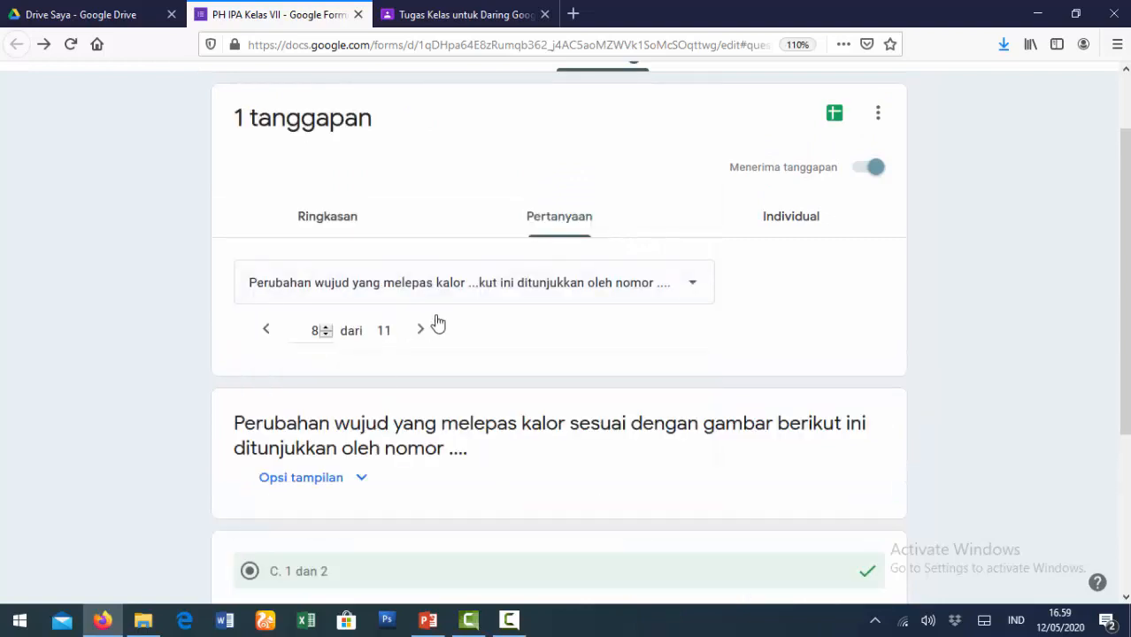
scroll(520, 449, "down", 3)
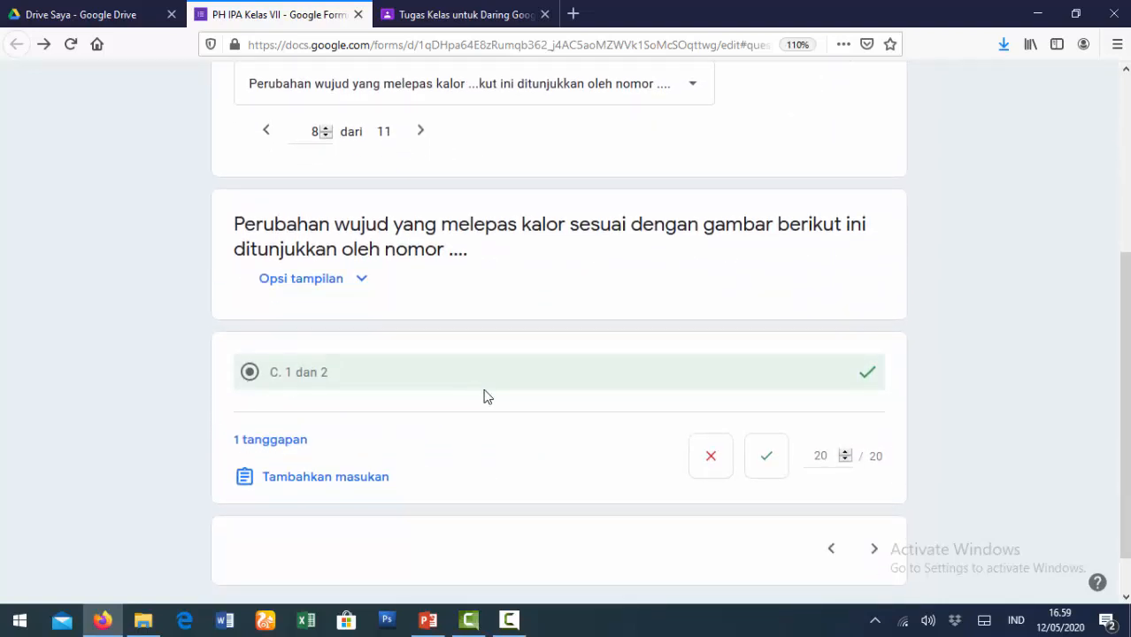
scroll(634, 446, "up", 3)
scroll(655, 460, "down", 3)
scroll(814, 445, "up", 3)
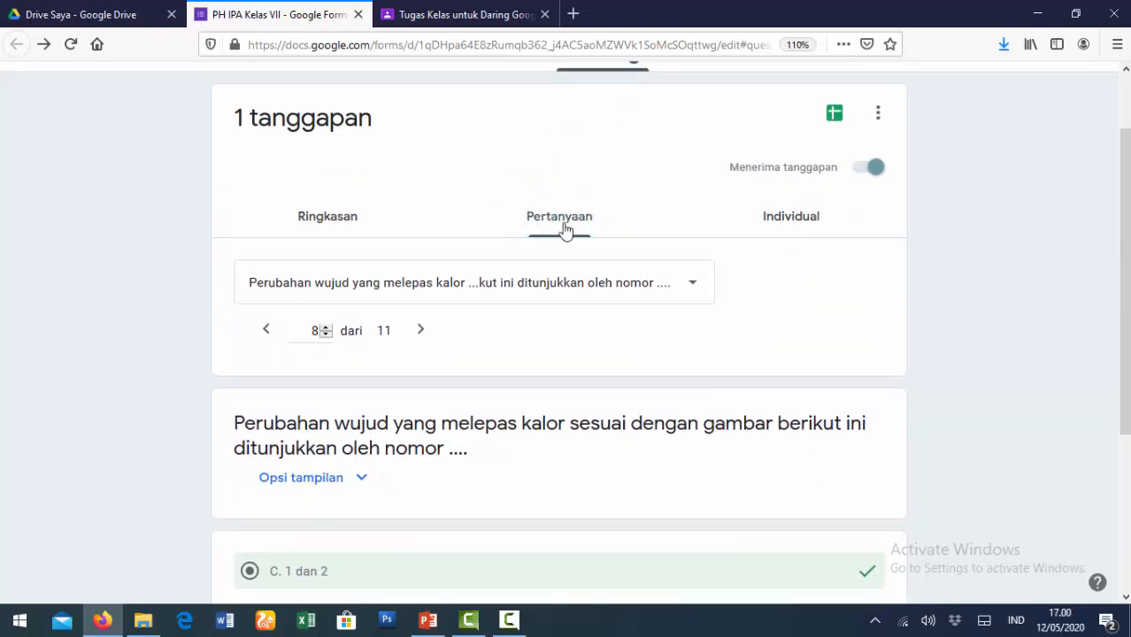
- Review the single submission answer by answer in the Individual view
left_click(777, 229)
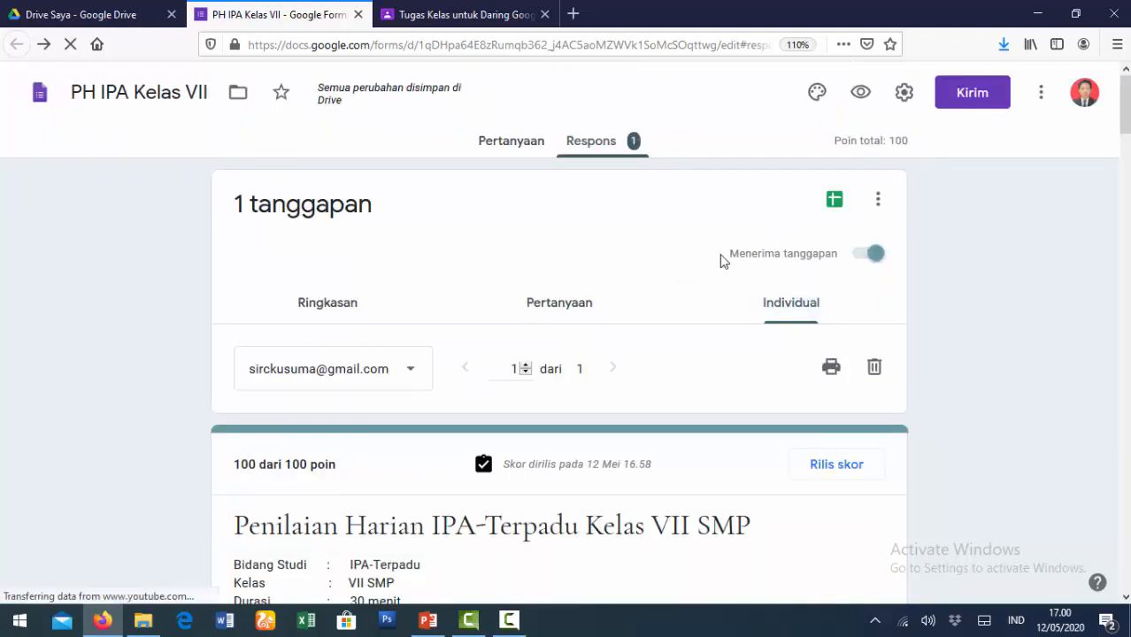
scroll(679, 355, "down", 5)
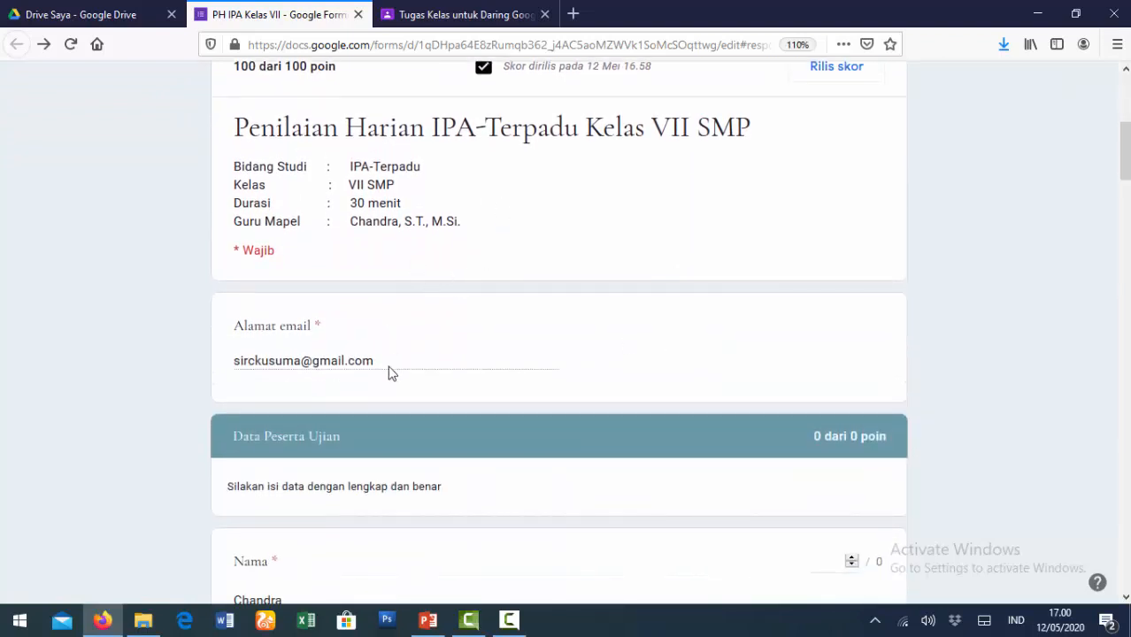
scroll(390, 372, "down", 4)
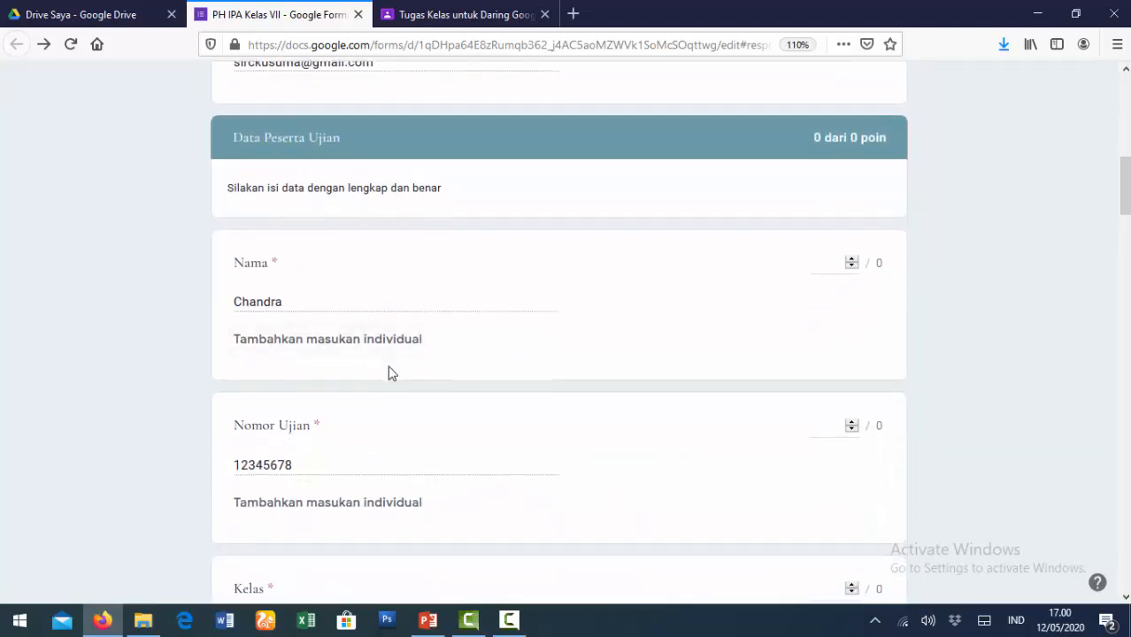
scroll(402, 354, "down", 3)
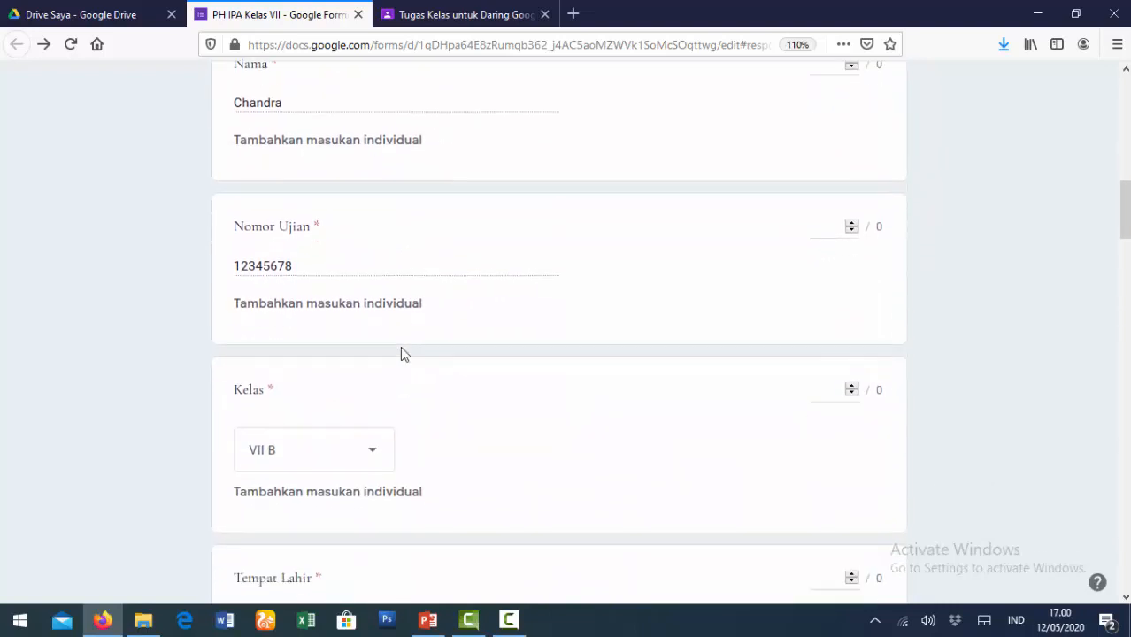
scroll(402, 354, "down", 2)
scroll(400, 351, "down", 5)
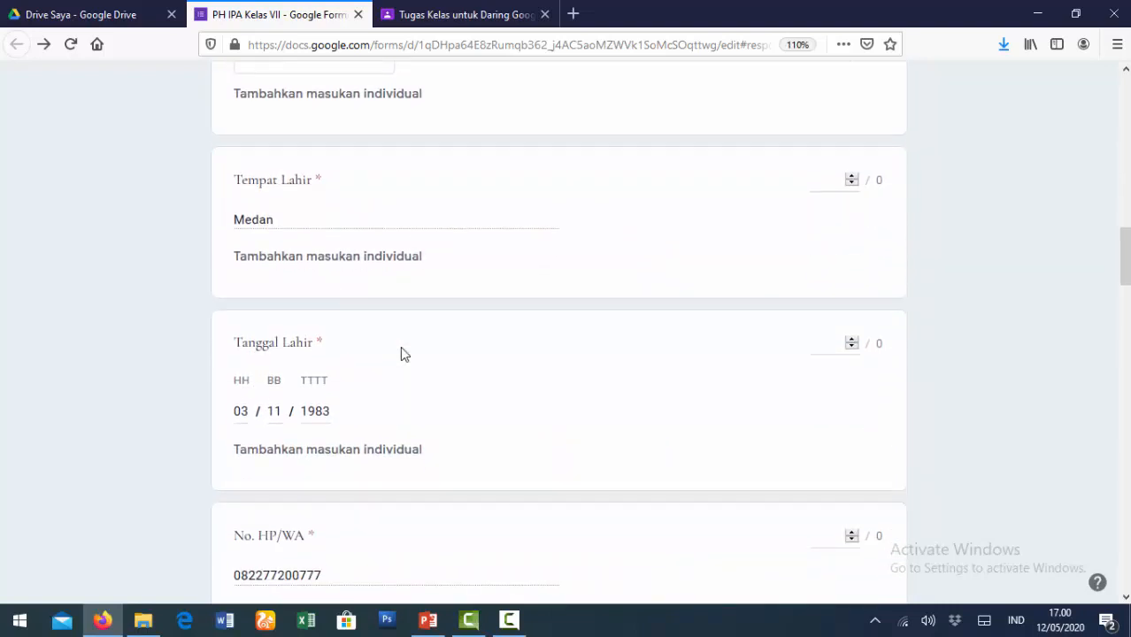
scroll(401, 353, "down", 7)
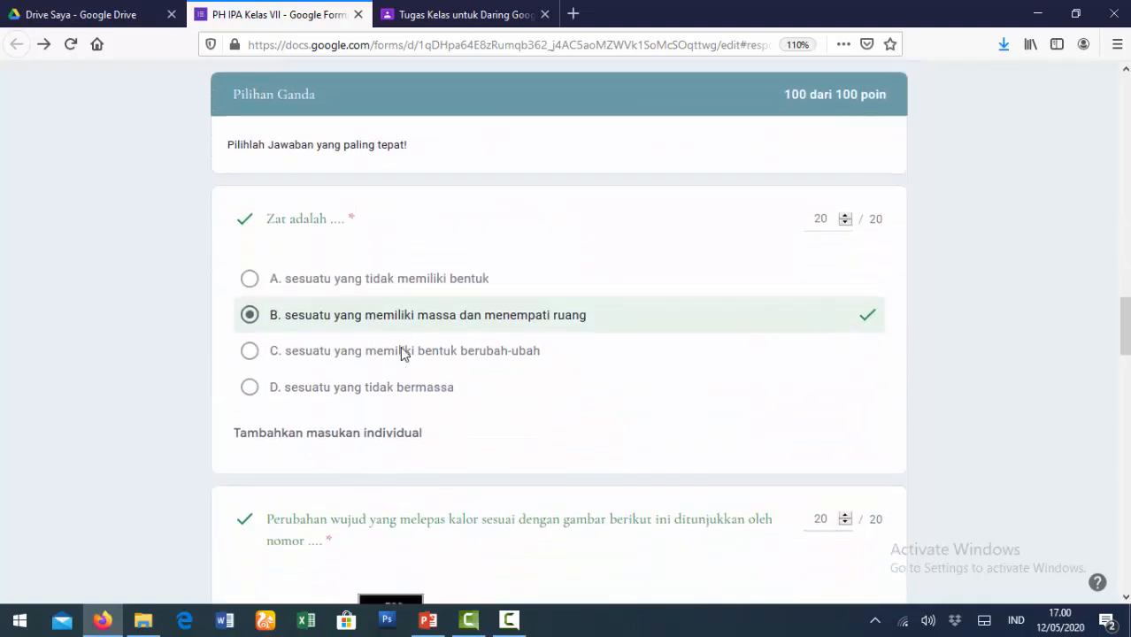
scroll(401, 354, "down", 13)
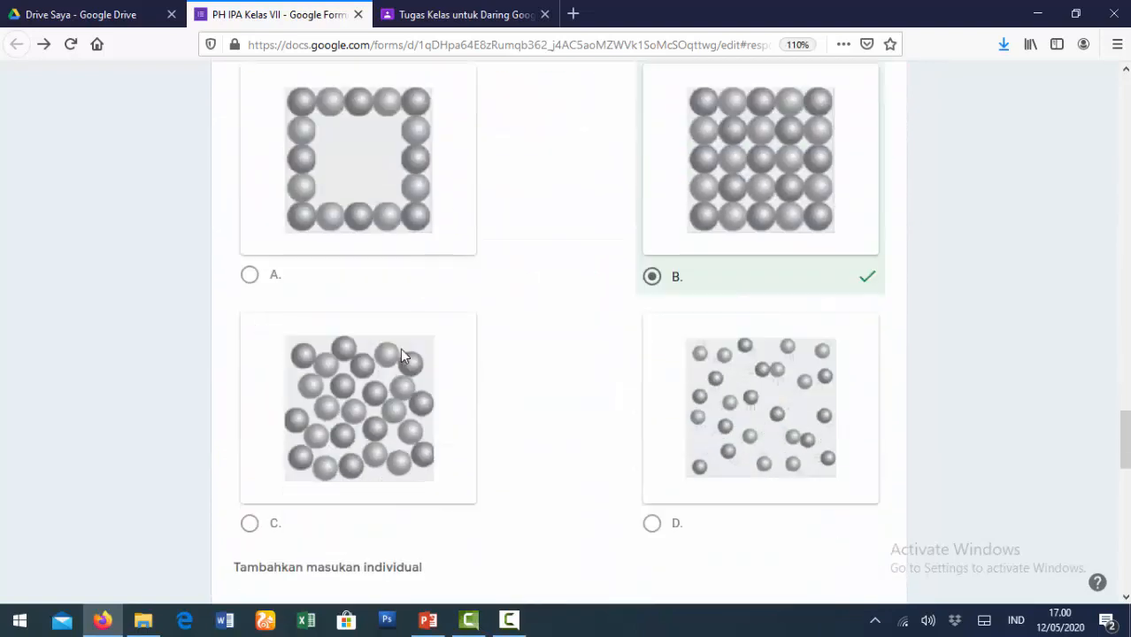
scroll(400, 354, "down", 5)
- Check the Ringkasan summary averaging 100/100, then return to the question editor
scroll(401, 354, "up", 20)
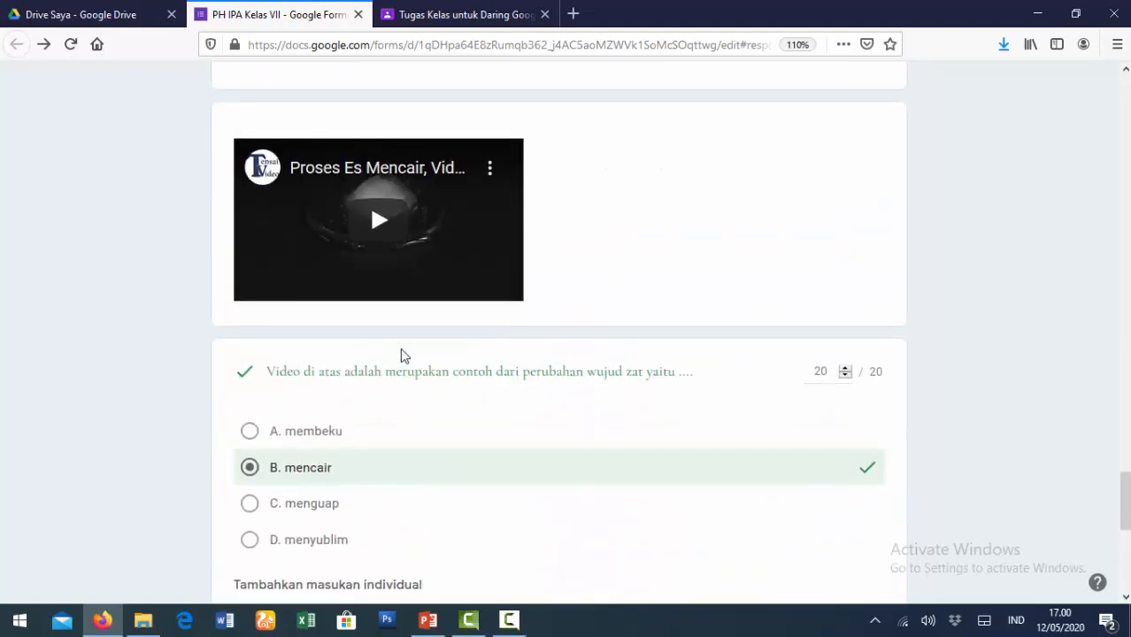
scroll(402, 357, "up", 6)
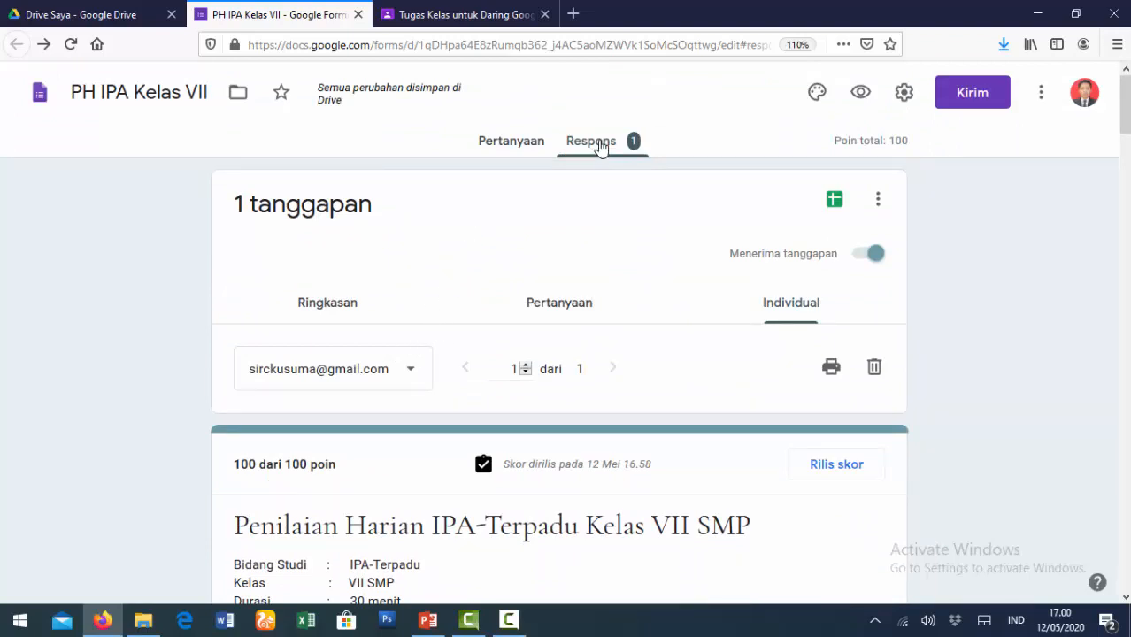
left_click(301, 305)
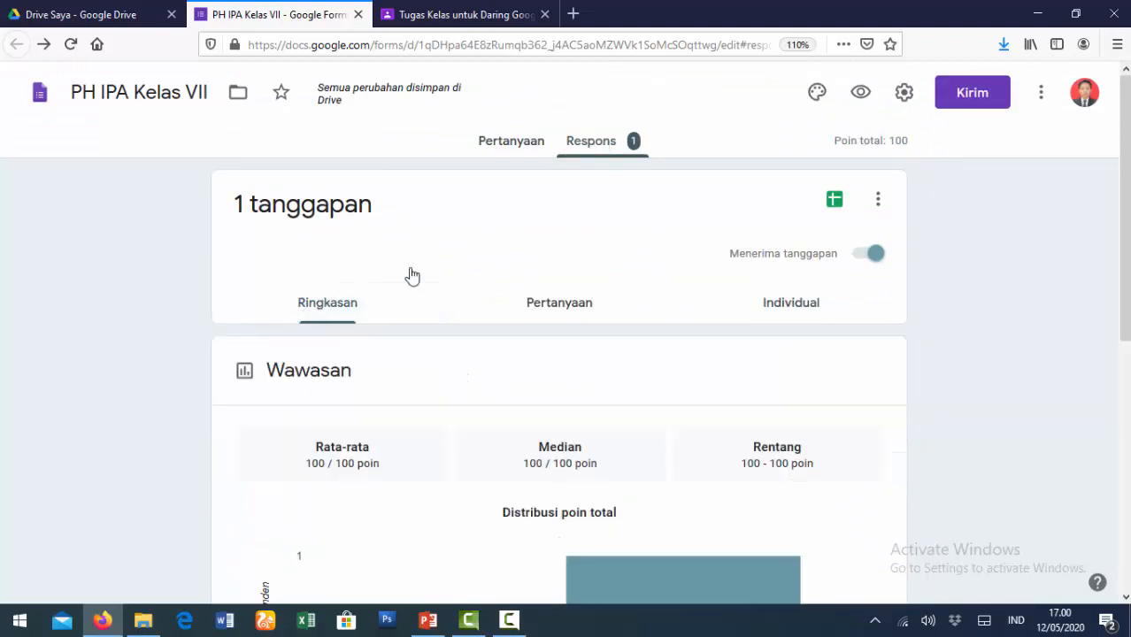
left_click(489, 149)
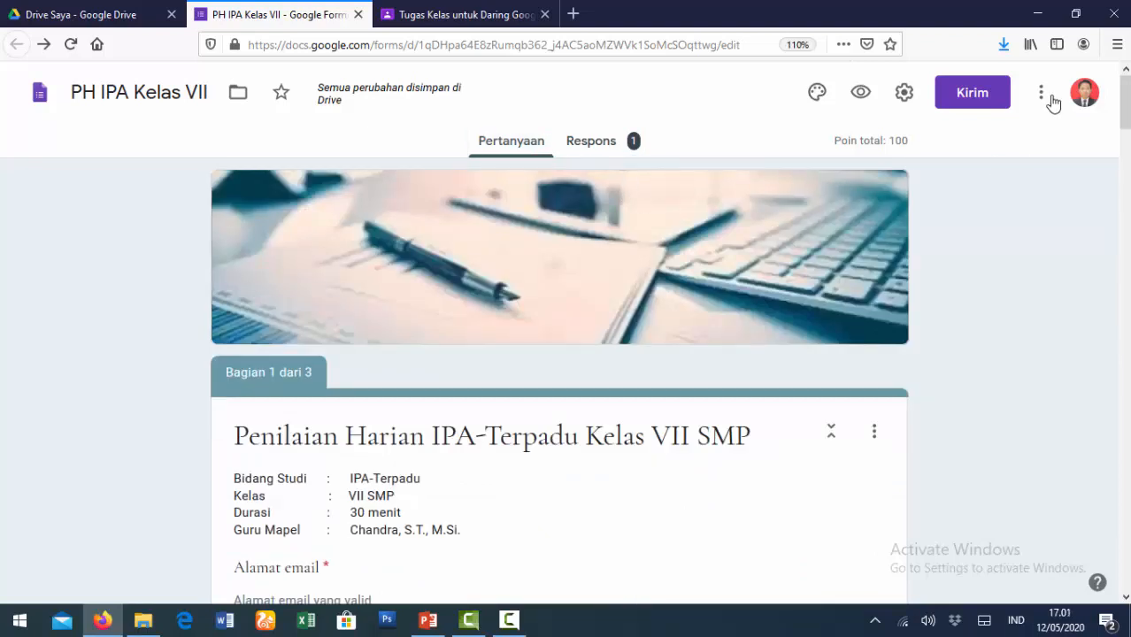
- Copy the shortened forms.gle link for the PH IPA Kelas VII quiz and close the Kirim dialog
left_click(971, 97)
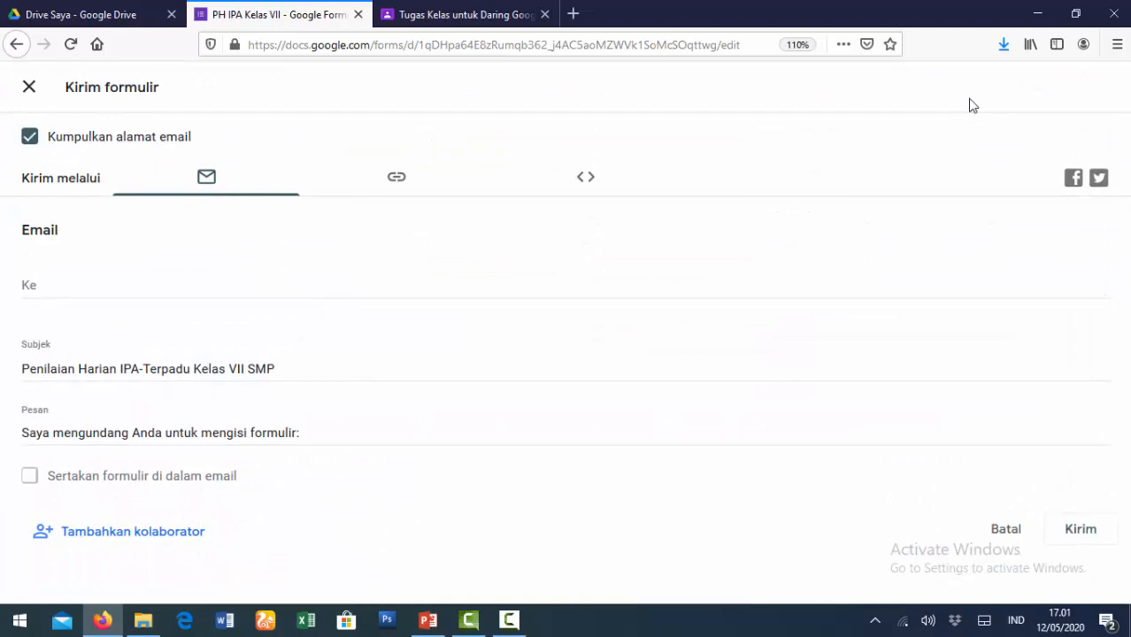
left_click(396, 184)
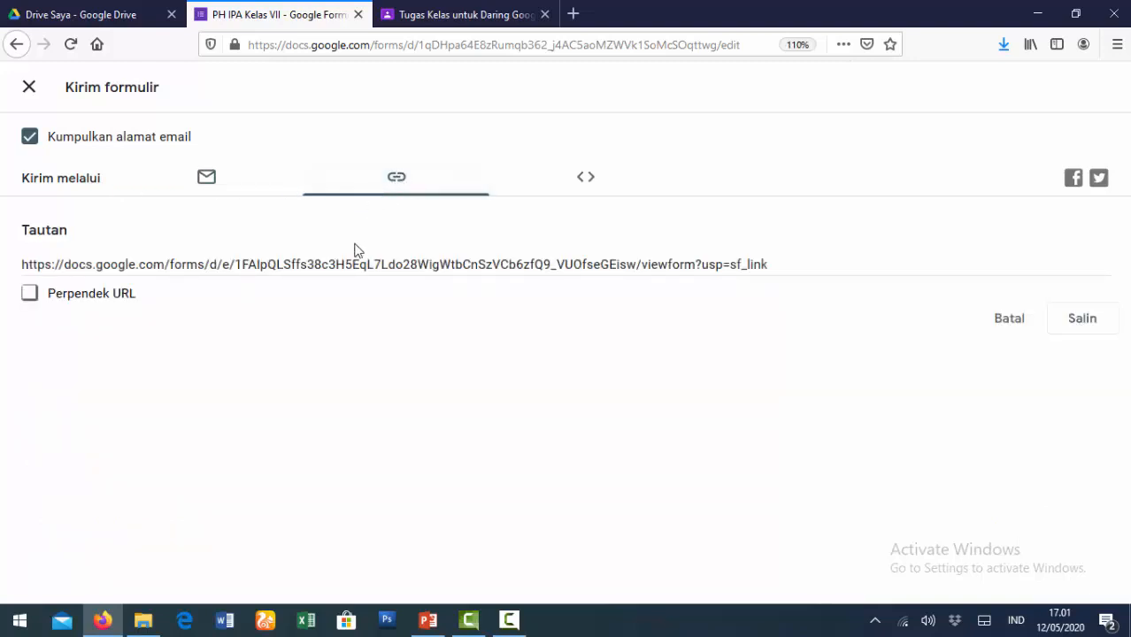
left_click(29, 296)
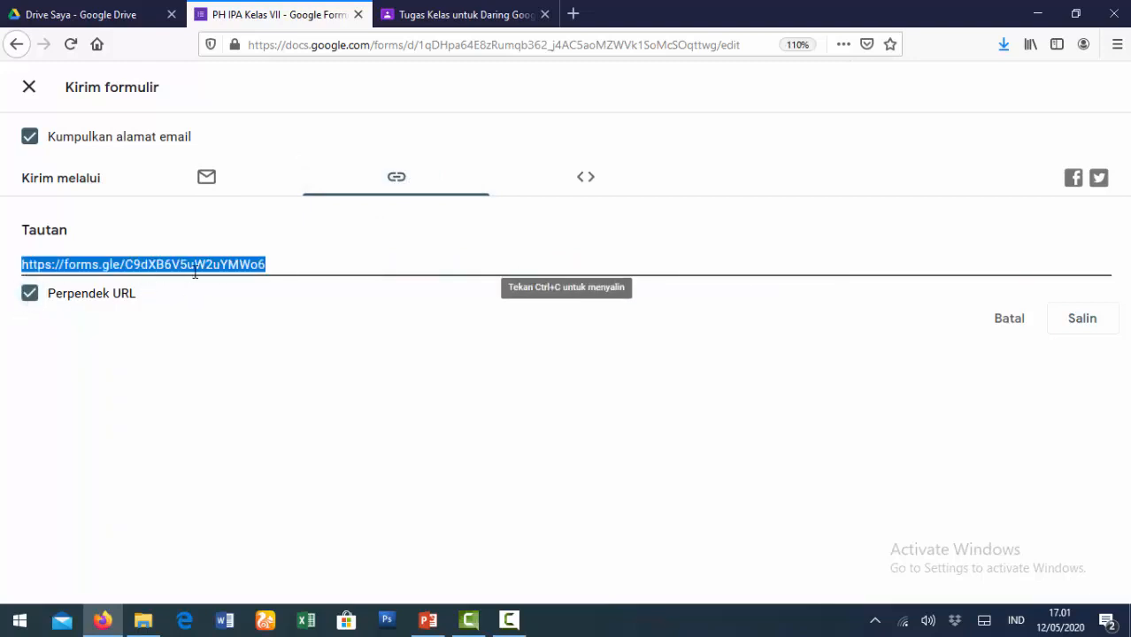
left_click(1092, 328)
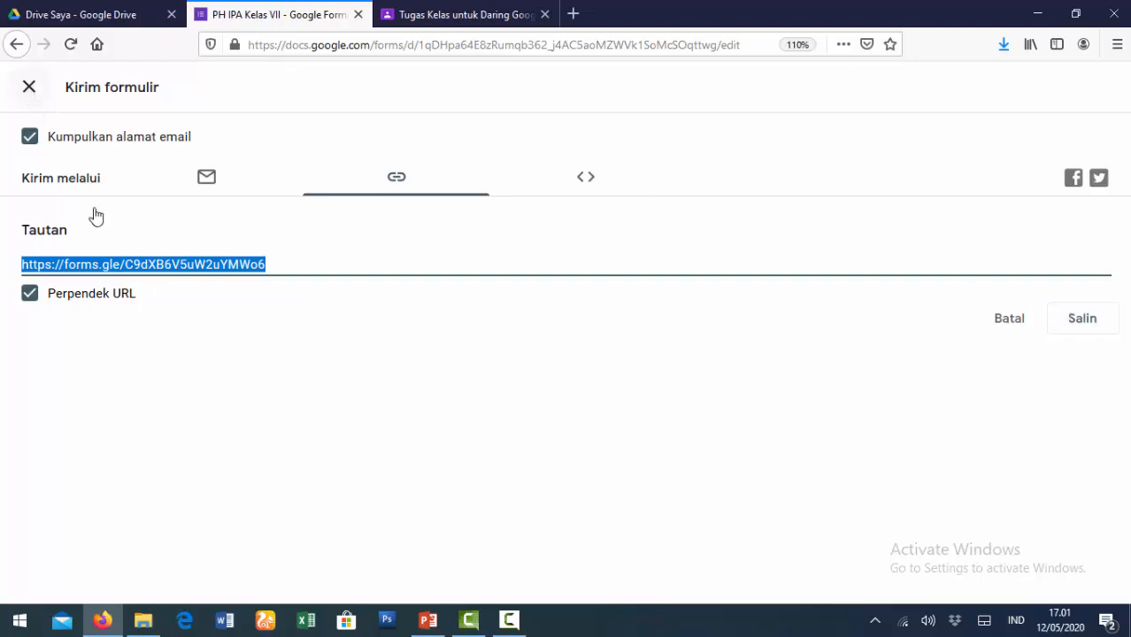
left_click(28, 91)
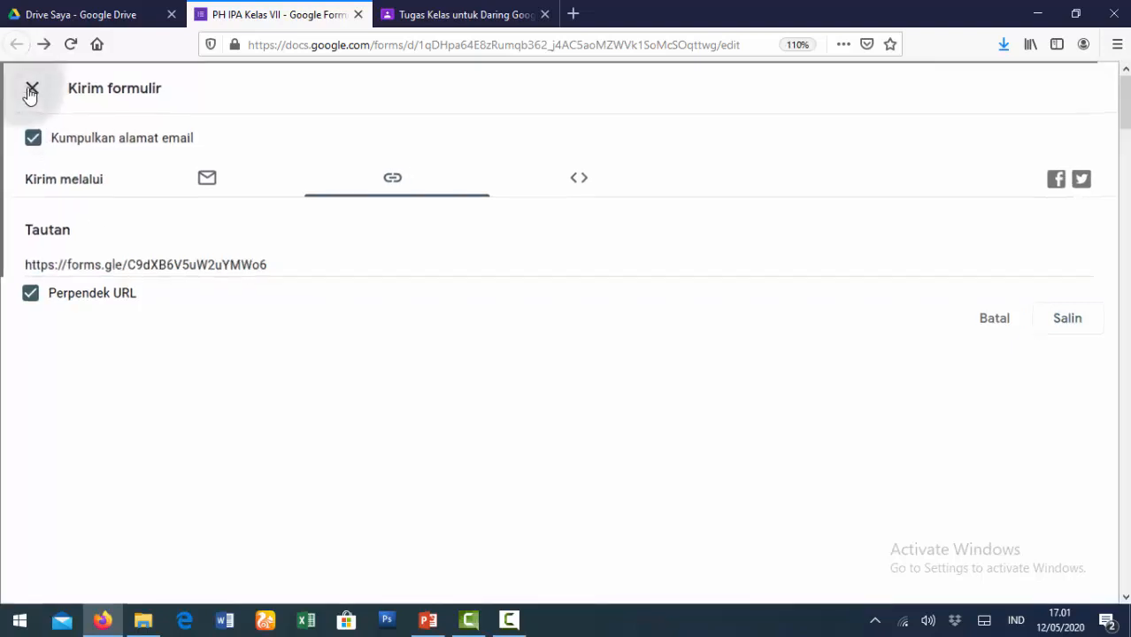